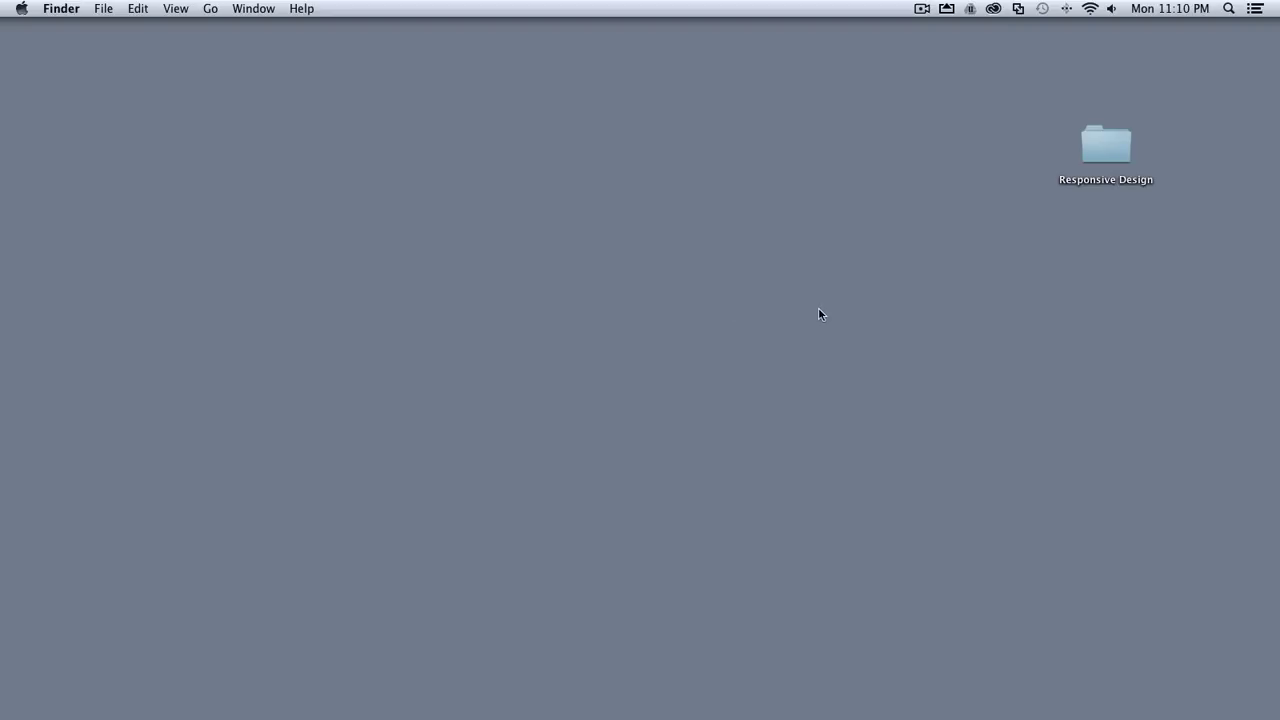
# - Open the Responsive Design folder from the desktop and move its window toward the middle of the screen
pyautogui.click(1067, 280)
pyautogui.click(1017, 268)
pyautogui.doubleClick(1115, 152)
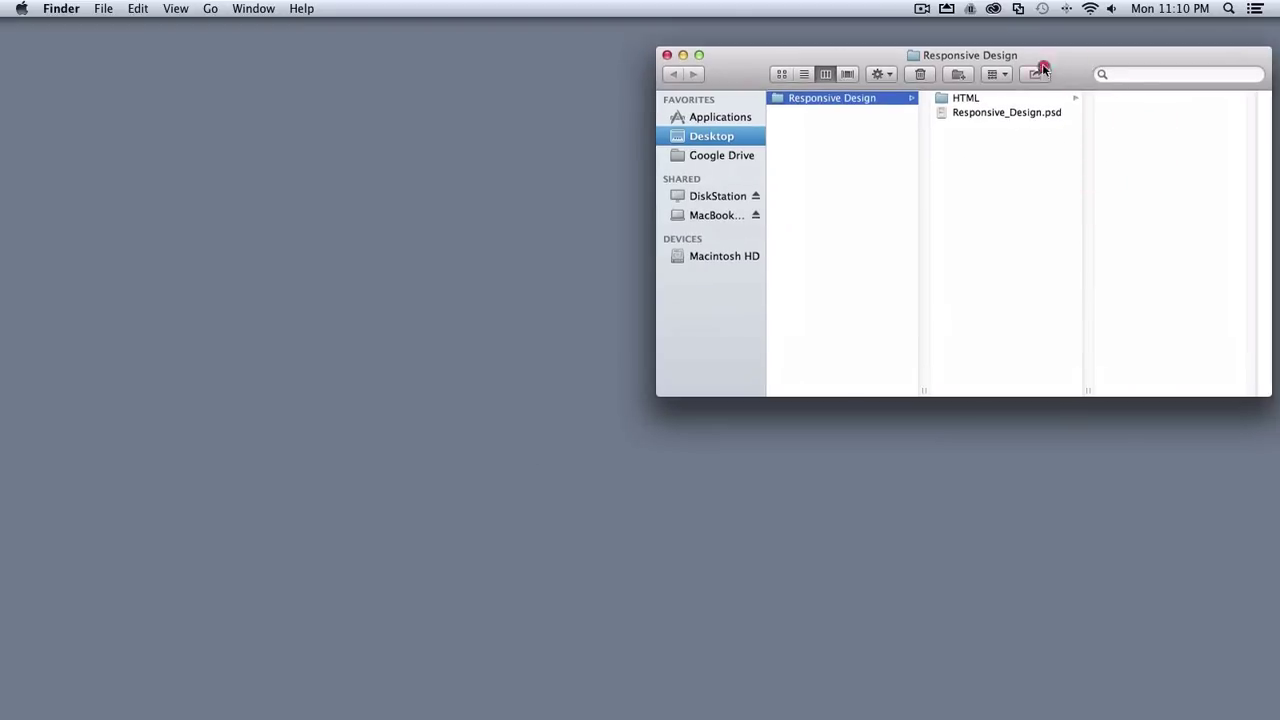
pyautogui.moveTo(1093, 58); pyautogui.dragTo(710, 142)
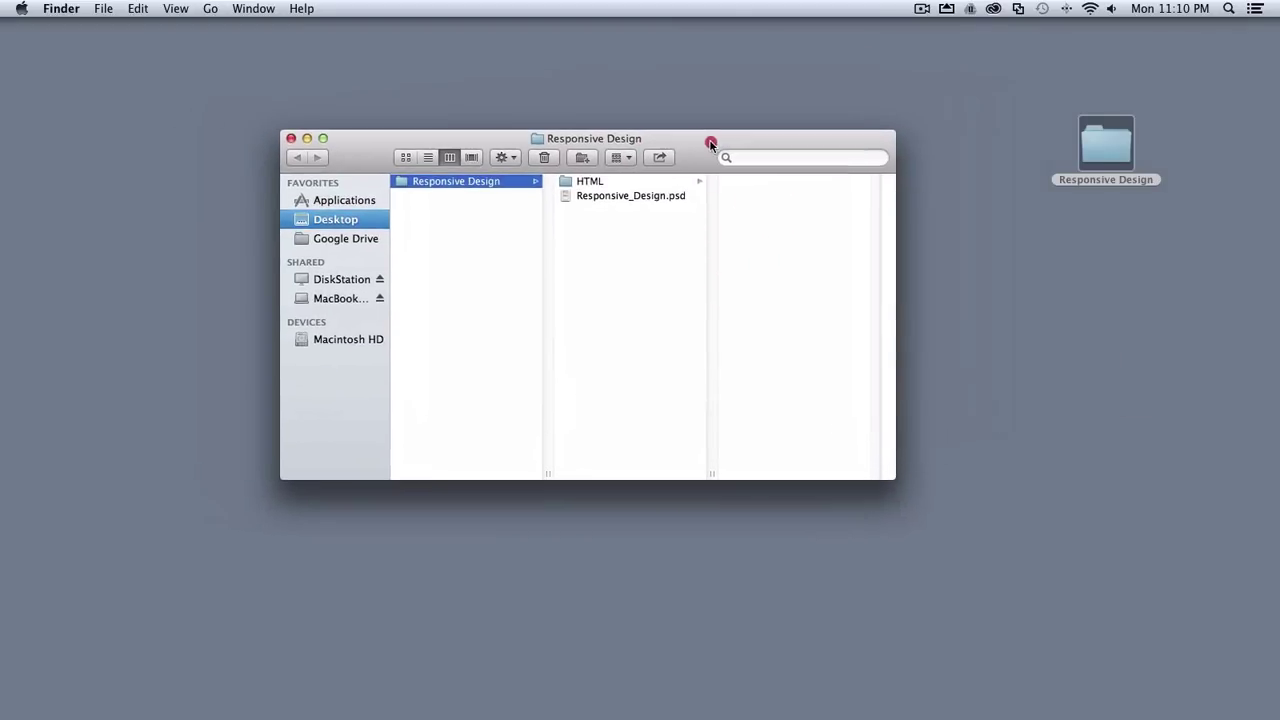
# - Look through the project files, previewing Responsive_Design.psd and the index.htm file inside the HTML folder
pyautogui.click(636, 199)
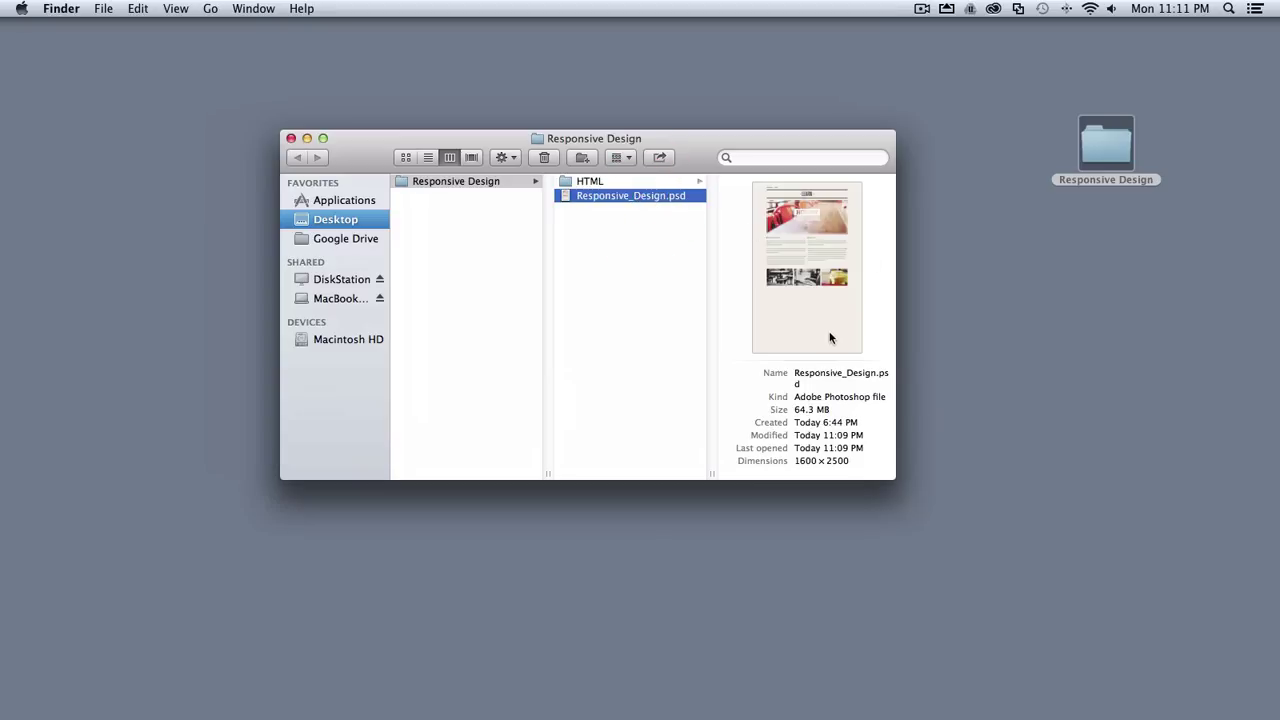
pyautogui.click(624, 183)
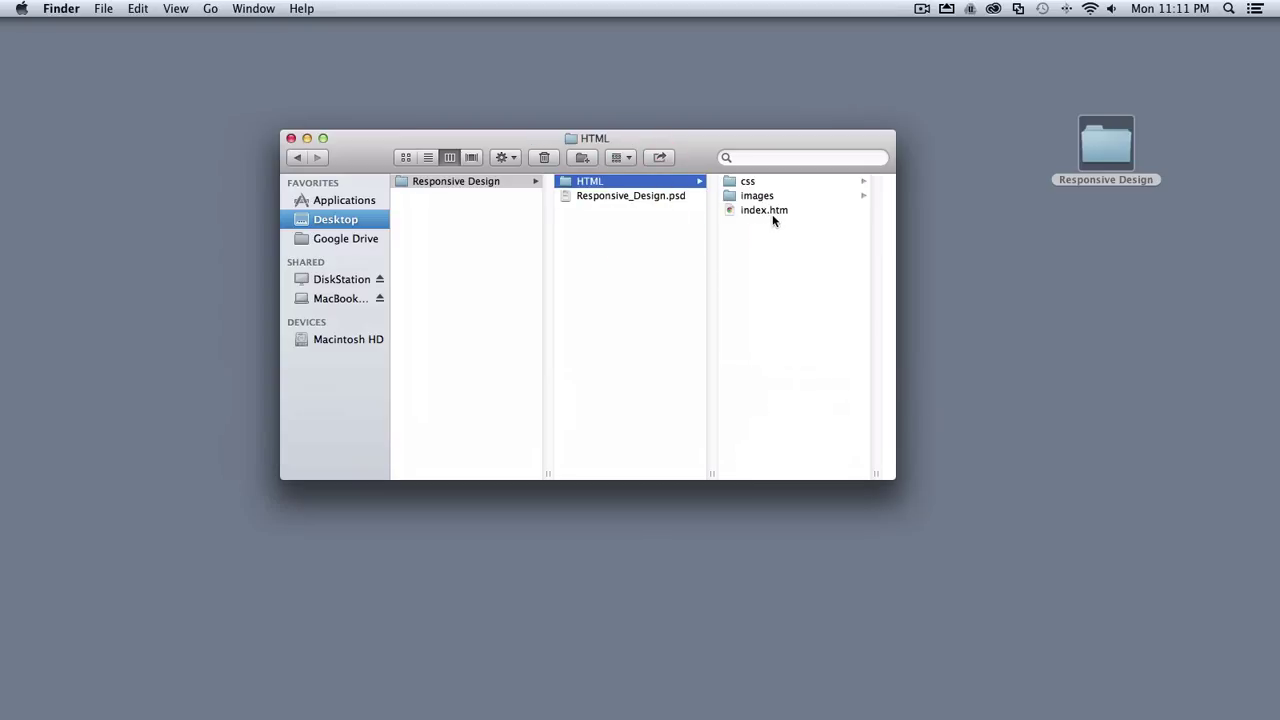
pyautogui.click(770, 211)
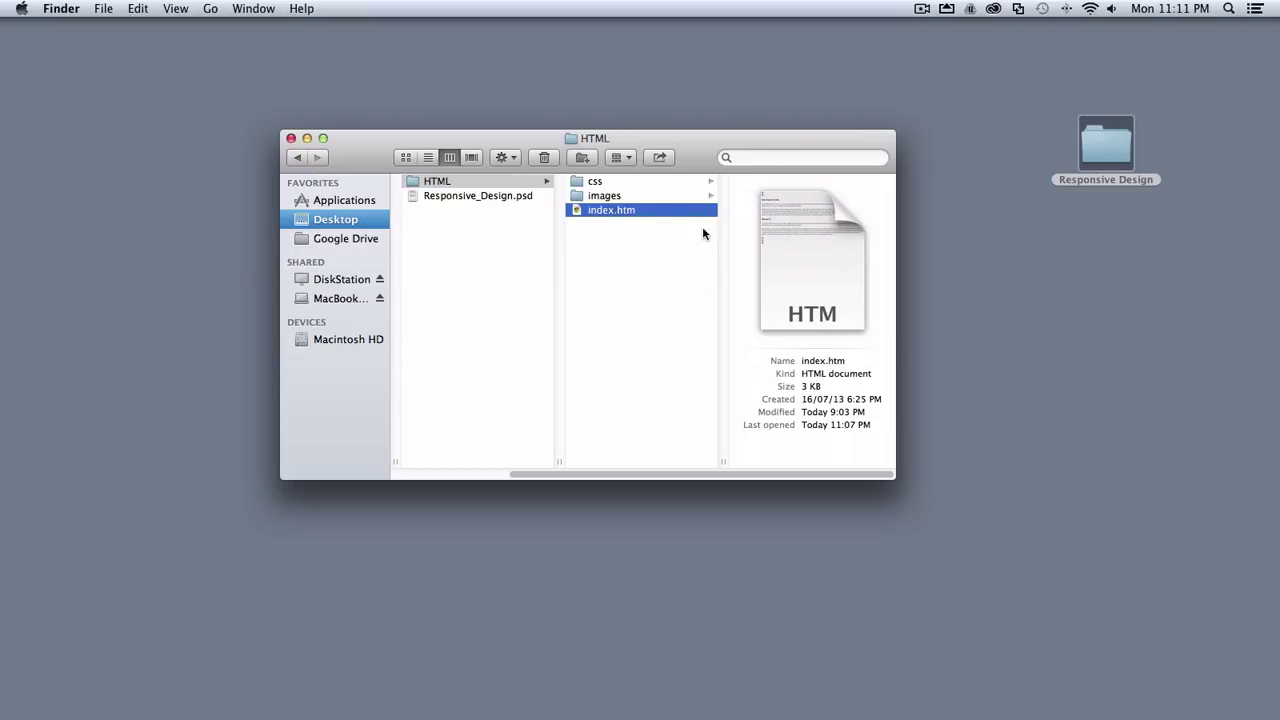
pyautogui.click(494, 197)
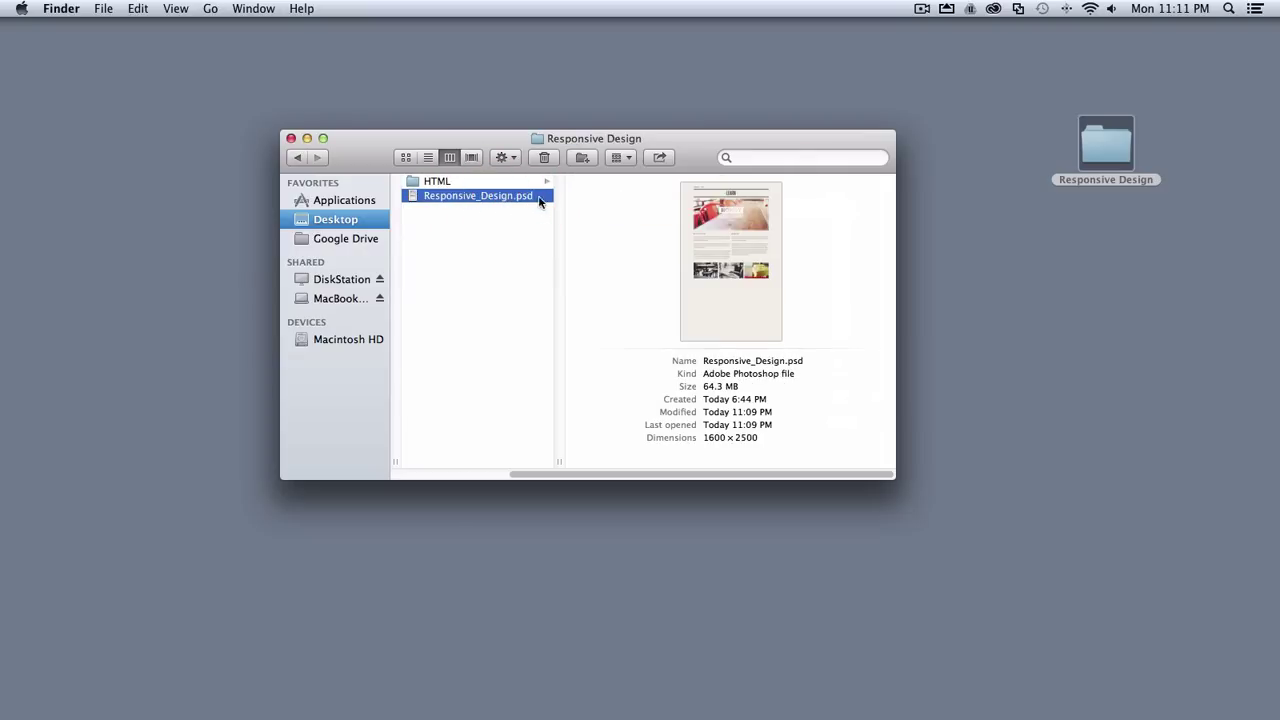
pyautogui.click(437, 183)
pyautogui.click(629, 210)
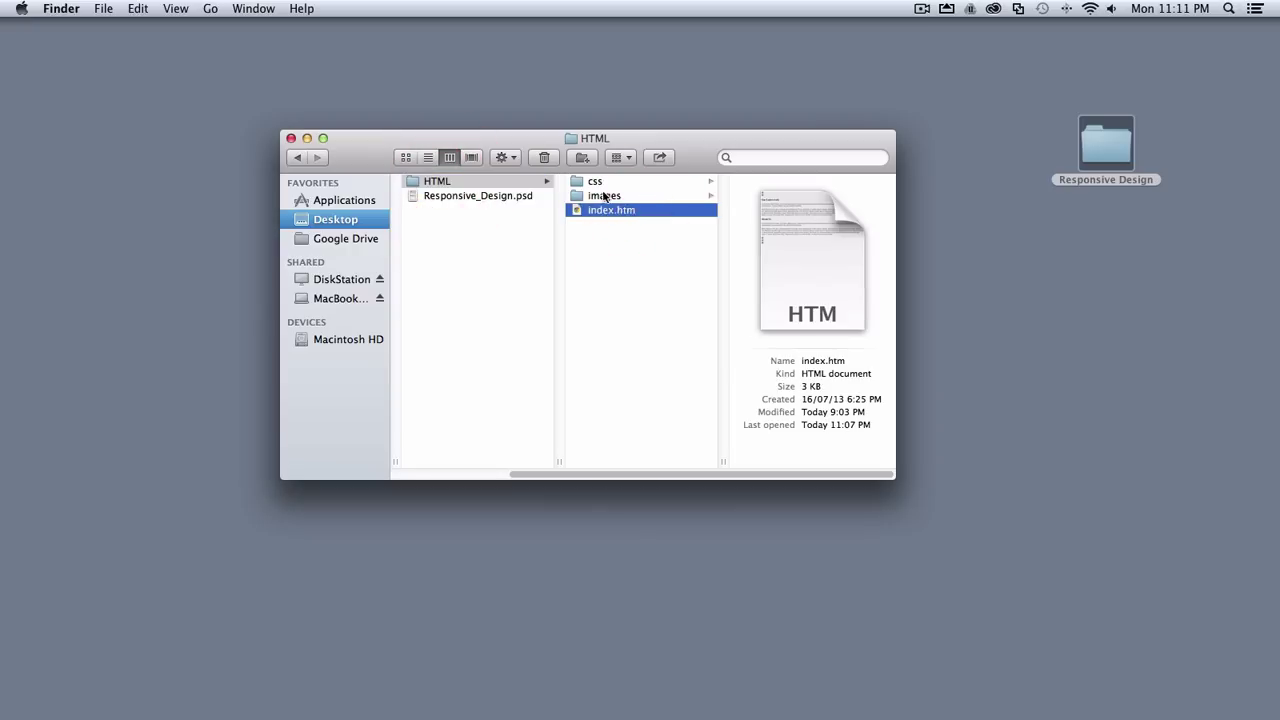
pyautogui.click(510, 197)
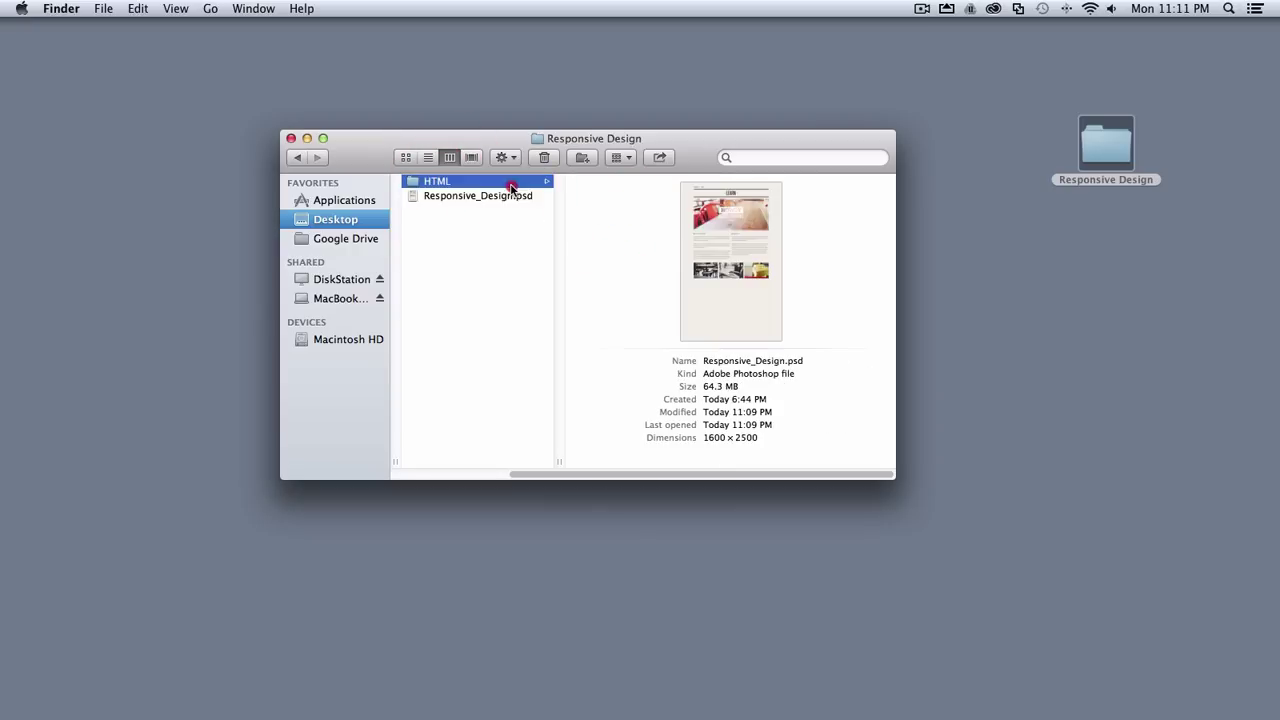
pyautogui.click(511, 182)
# - Open Responsive_Design.psd in Photoshop and switch the document to full screen mode
pyautogui.doubleClick(525, 197)
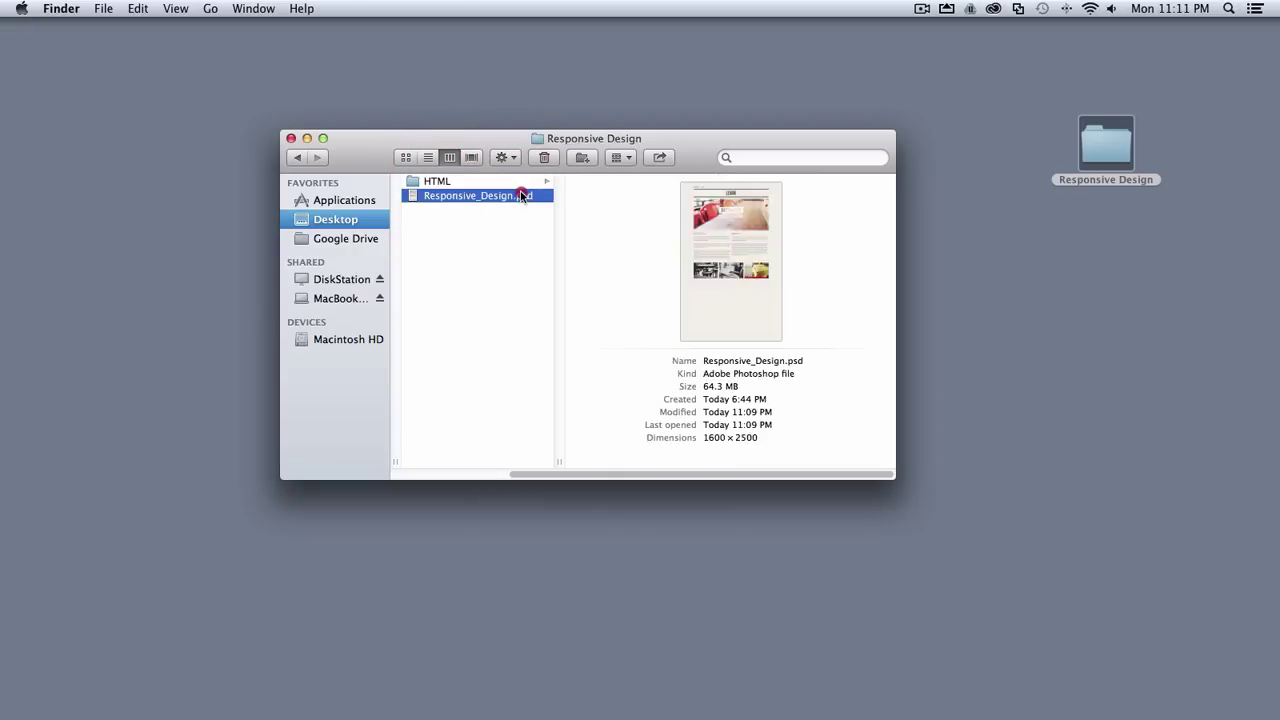
pyautogui.click(760, 277)
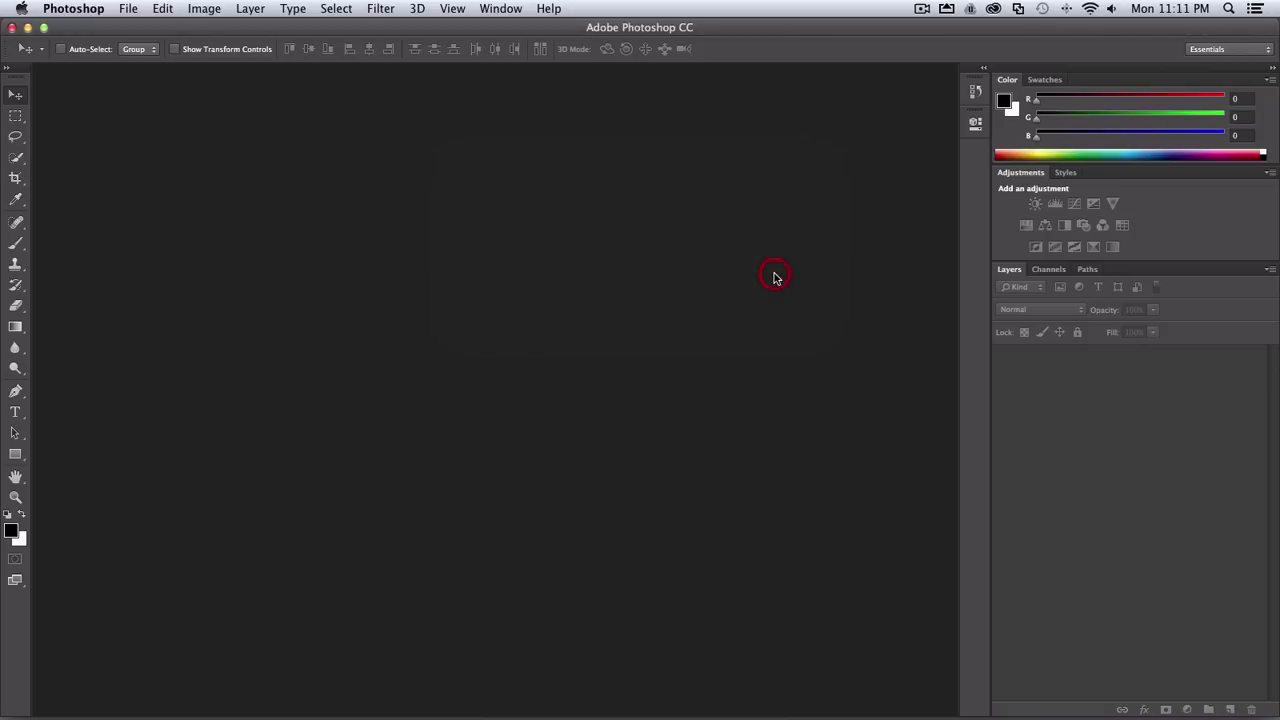
pyautogui.press('f')
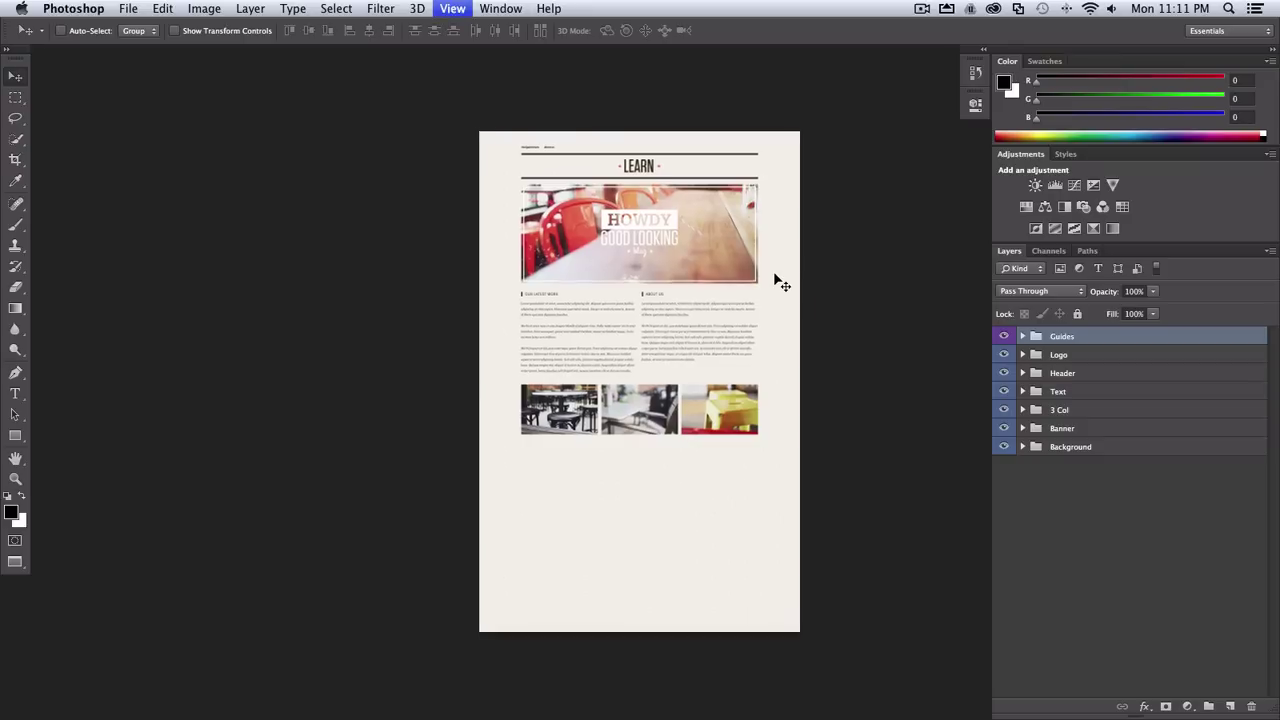
# - Examine the web page design up close, from the header and banner down to the text columns and the row of images
pyautogui.press('super+plus')
pyautogui.press('super+plus')
pyautogui.press('super+plus')
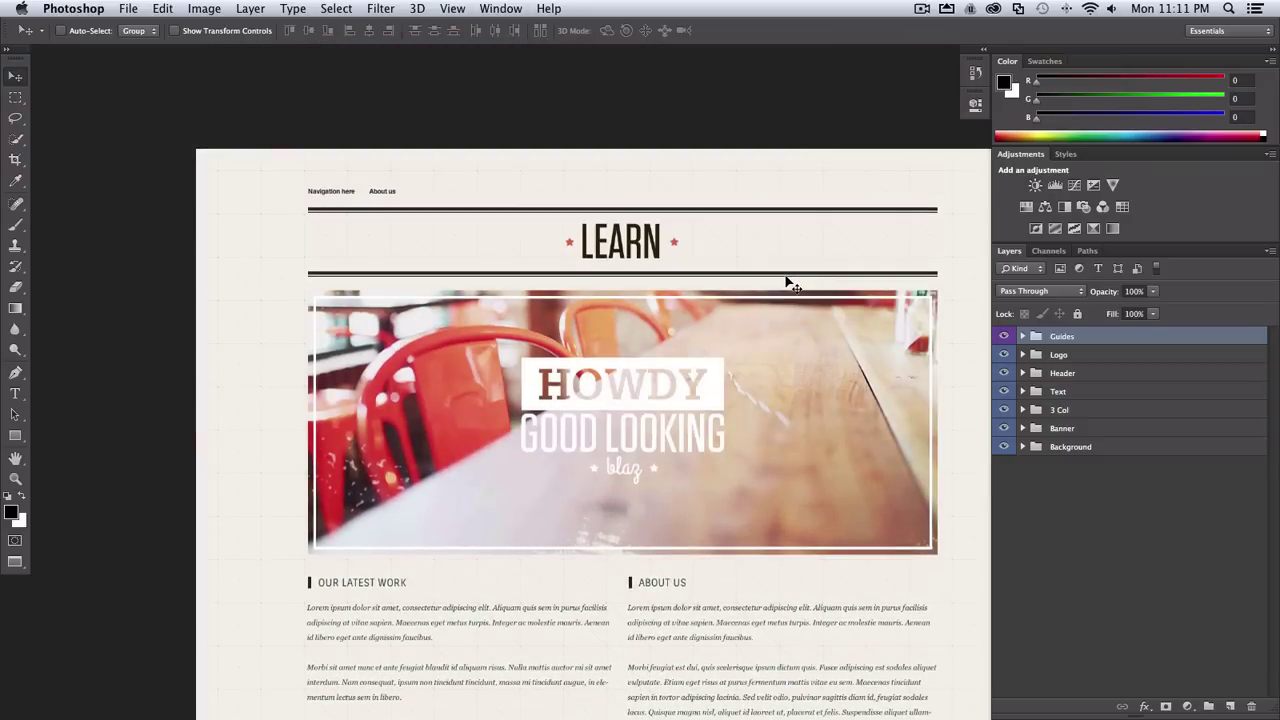
pyautogui.press('super+plus')
pyautogui.moveTo(819, 379); pyautogui.dragTo(689, 109)
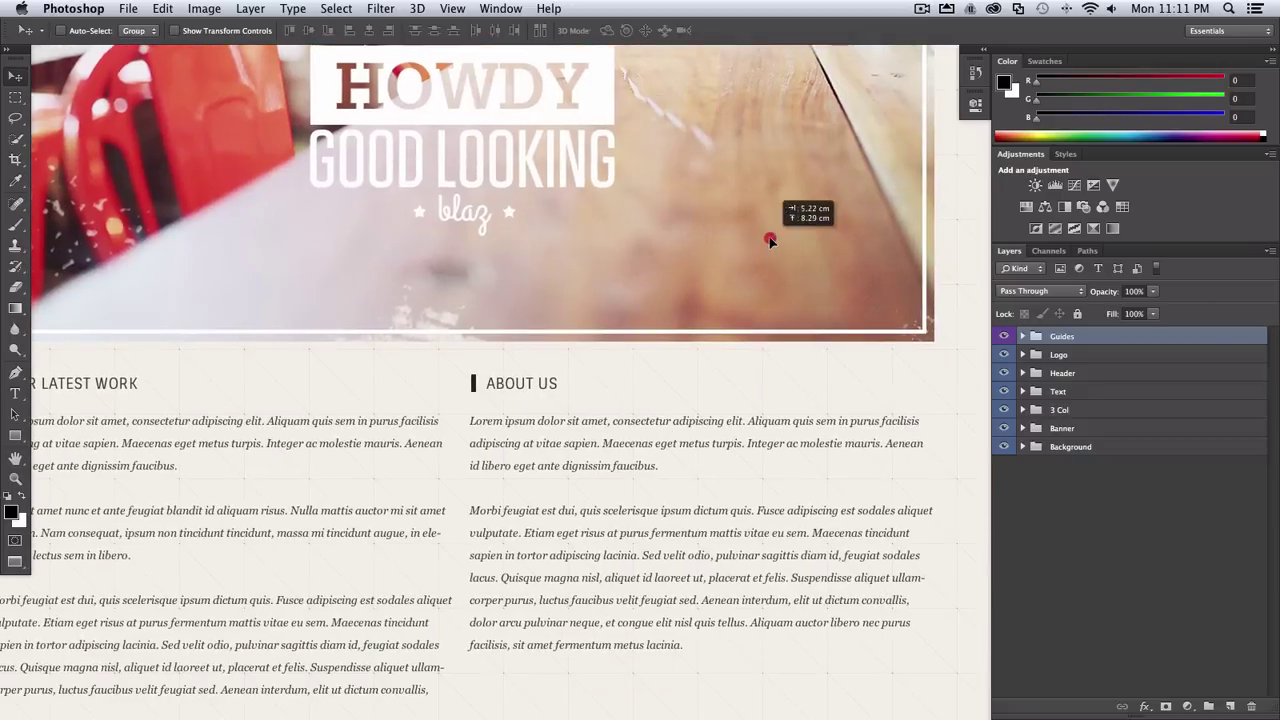
pyautogui.moveTo(435, 370); pyautogui.dragTo(677, 131)
pyautogui.scroll(-4, 660, 271)
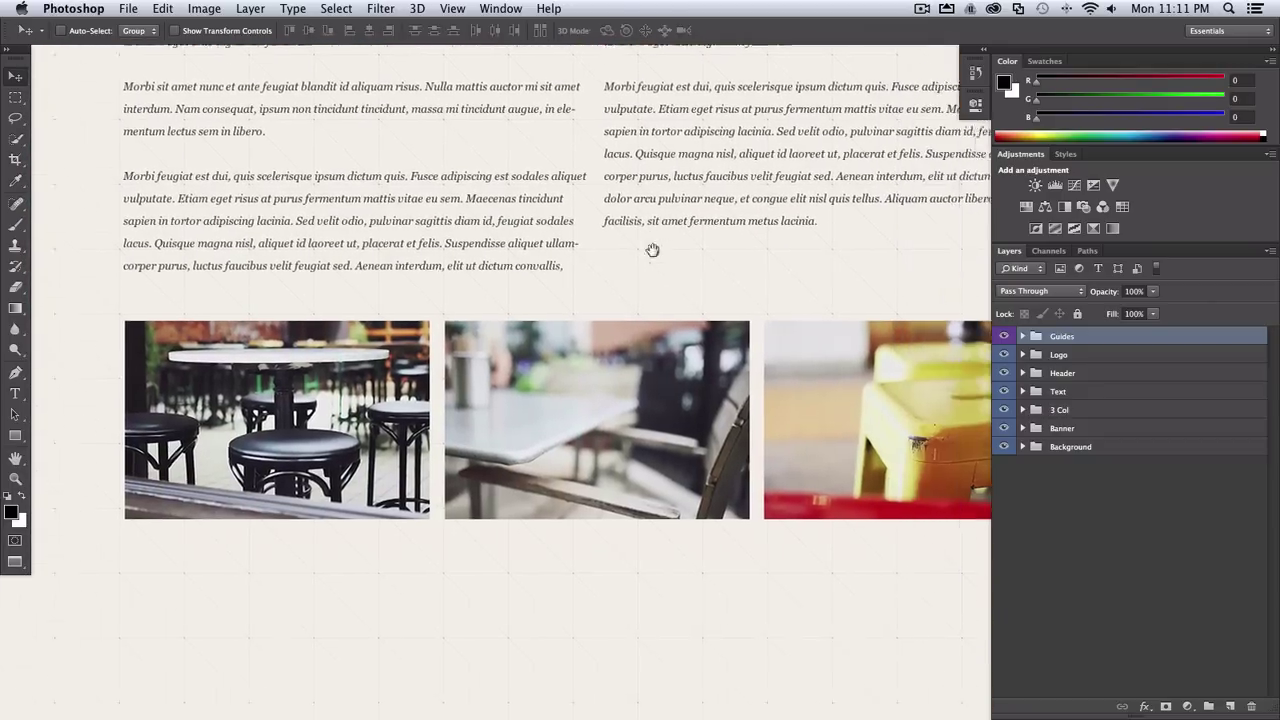
pyautogui.scroll(10, 727, 252)
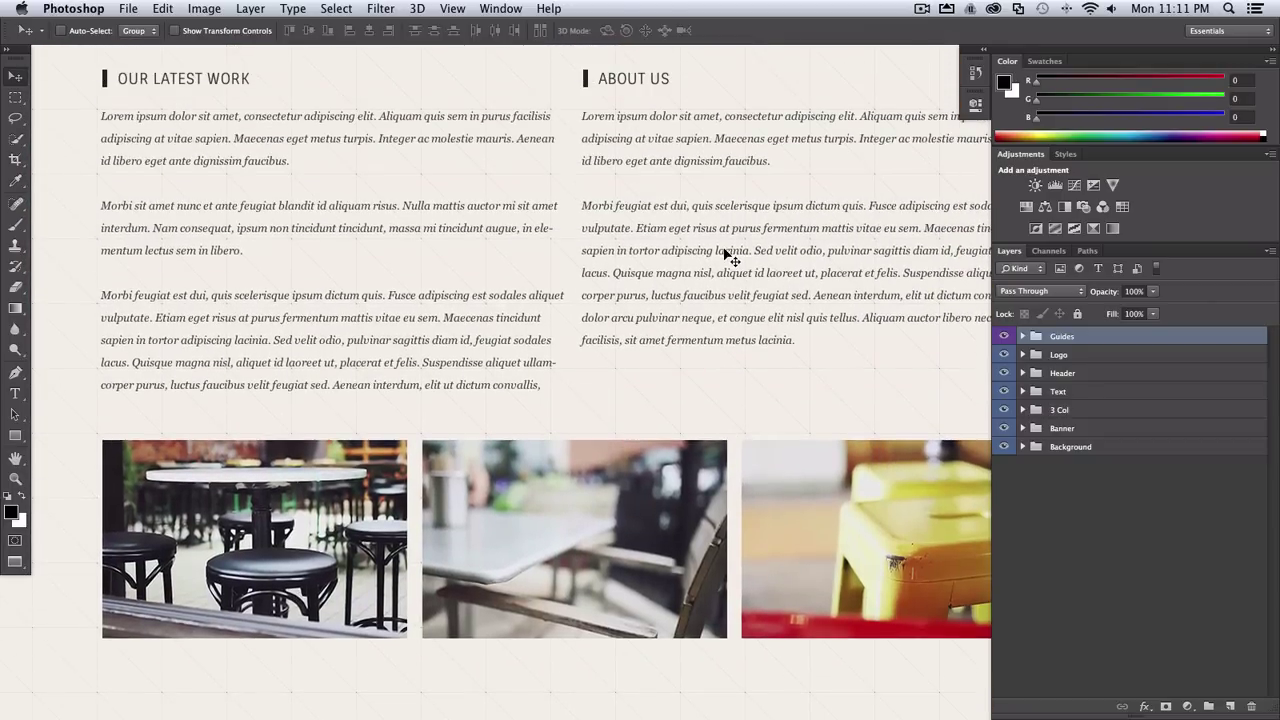
pyautogui.scroll(3, 735, 258)
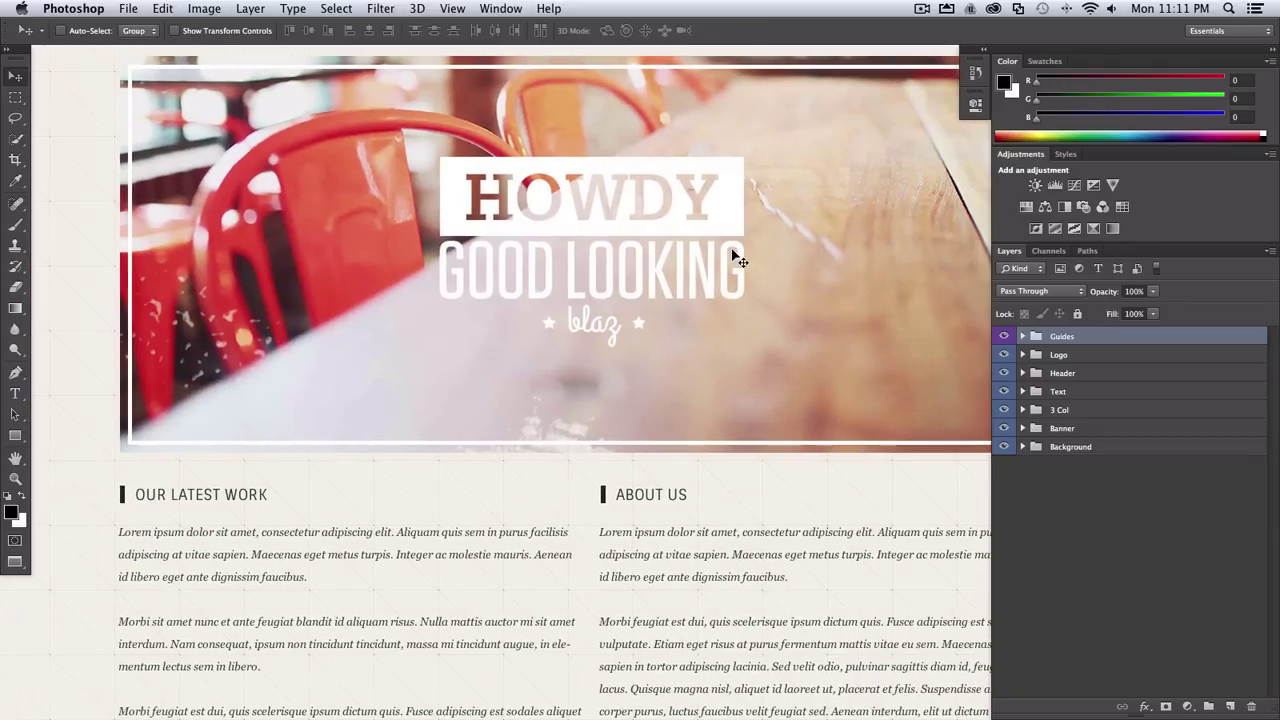
pyautogui.scroll(7, 733, 274)
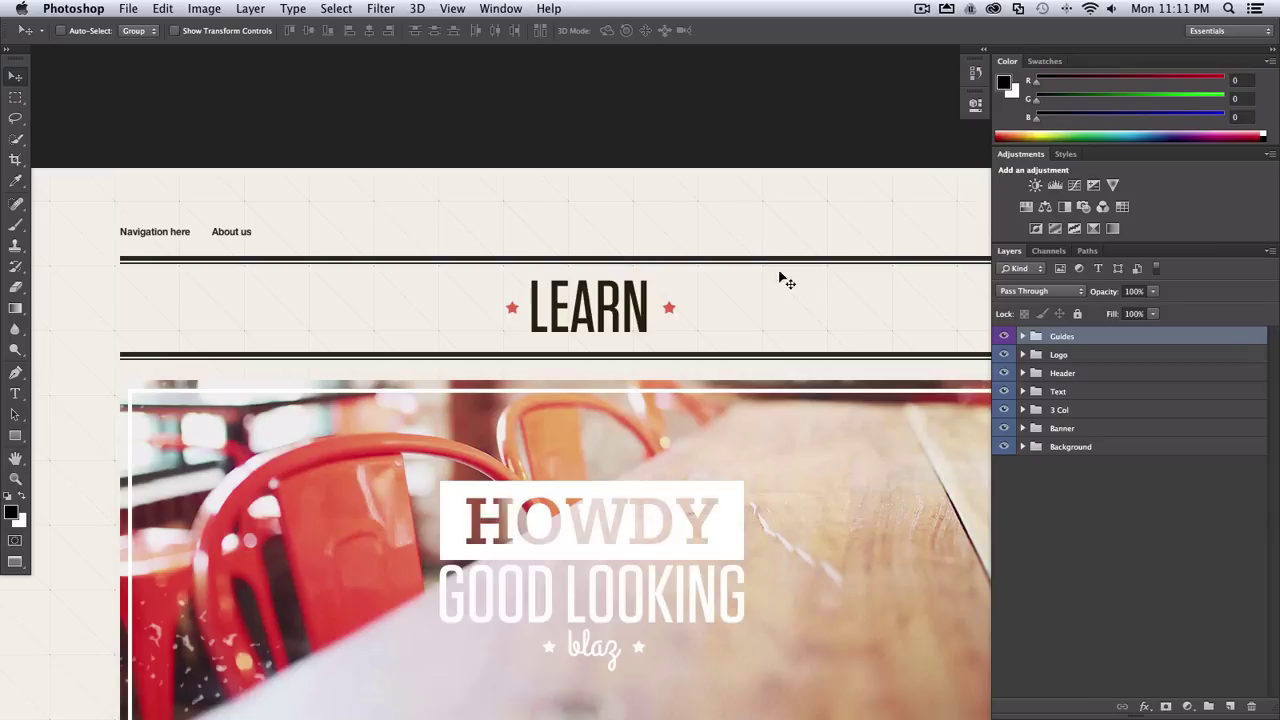
# - Select the layer groups from Background up to Logo, and finish with only the Guides group selected
pyautogui.click(1072, 448)
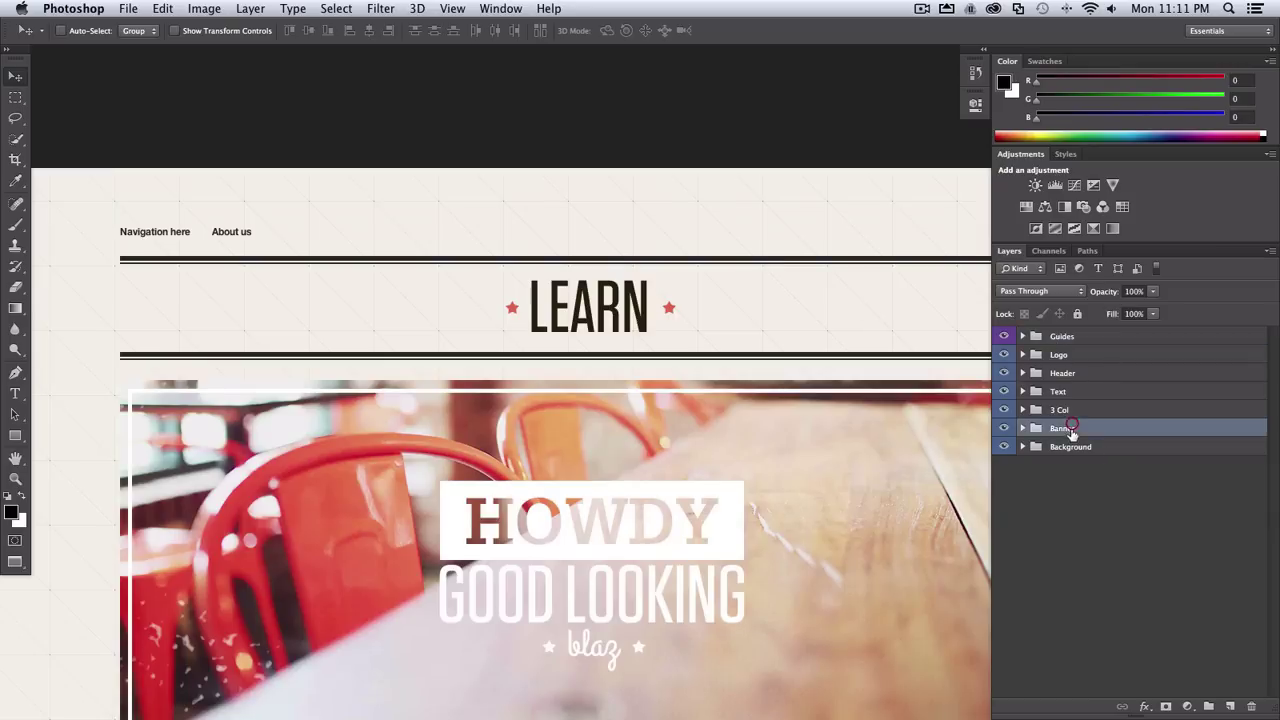
pyautogui.keyDown('shift'); pyautogui.click(1075, 360); pyautogui.keyUp('shift')
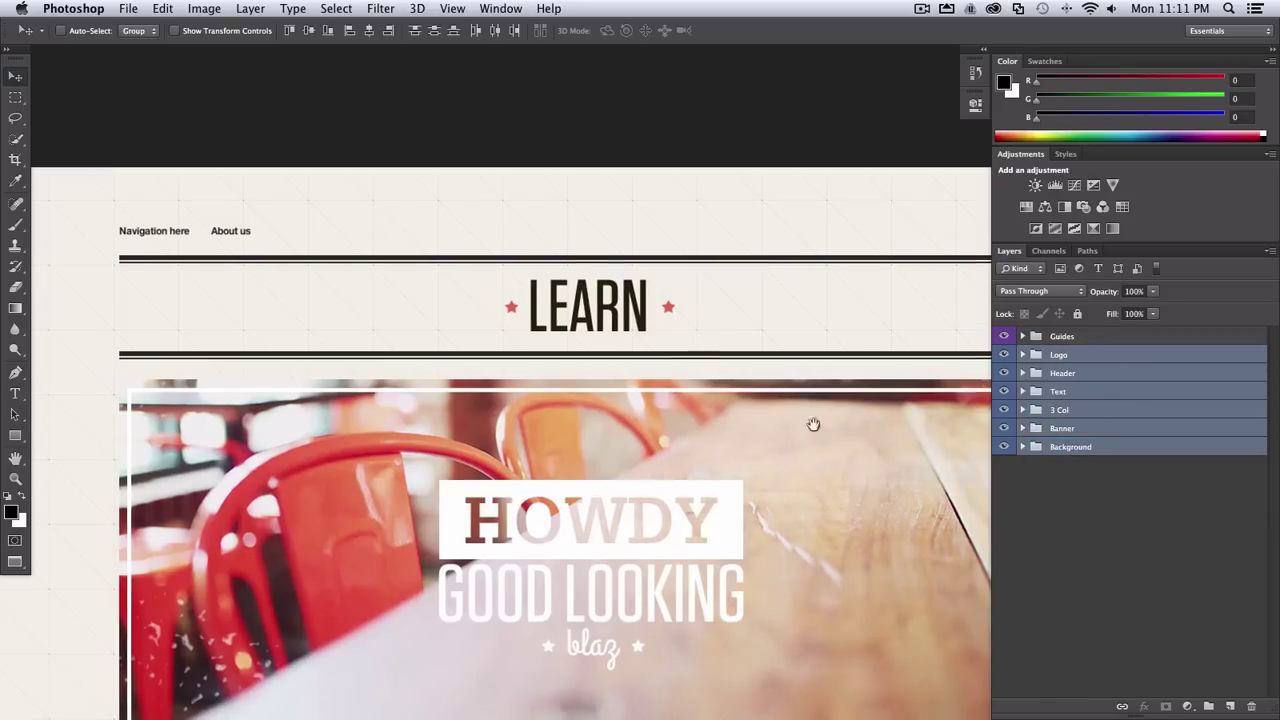
pyautogui.moveTo(820, 434); pyautogui.dragTo(757, 377)
pyautogui.click(1078, 341)
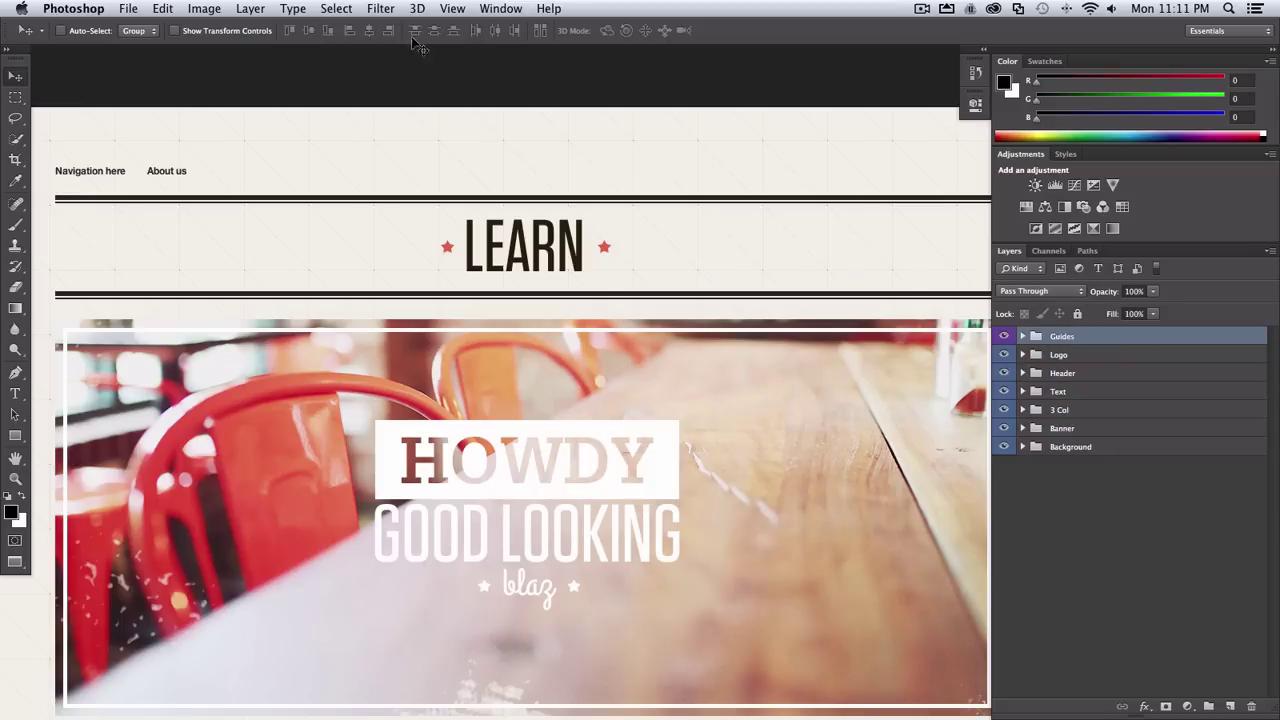
# - Turn on the display of guides and view the column guides over the whole page design
pyautogui.click(452, 8)
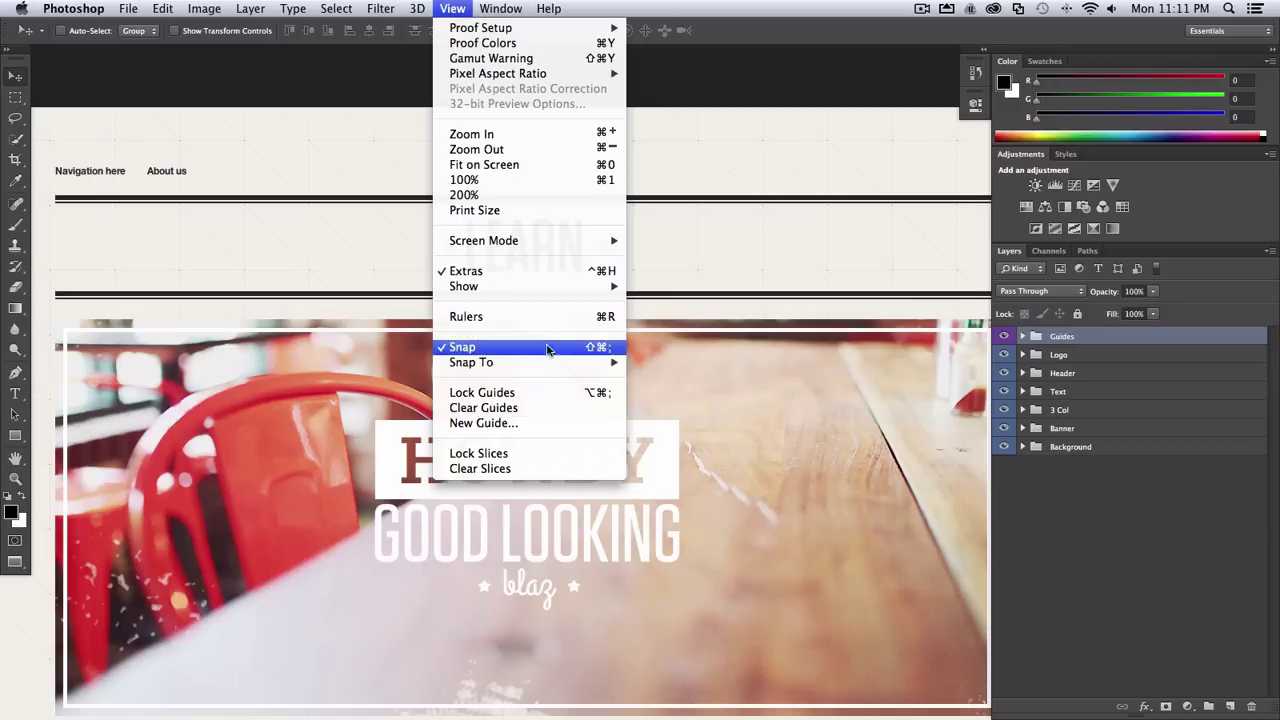
pyautogui.moveTo(540, 287)
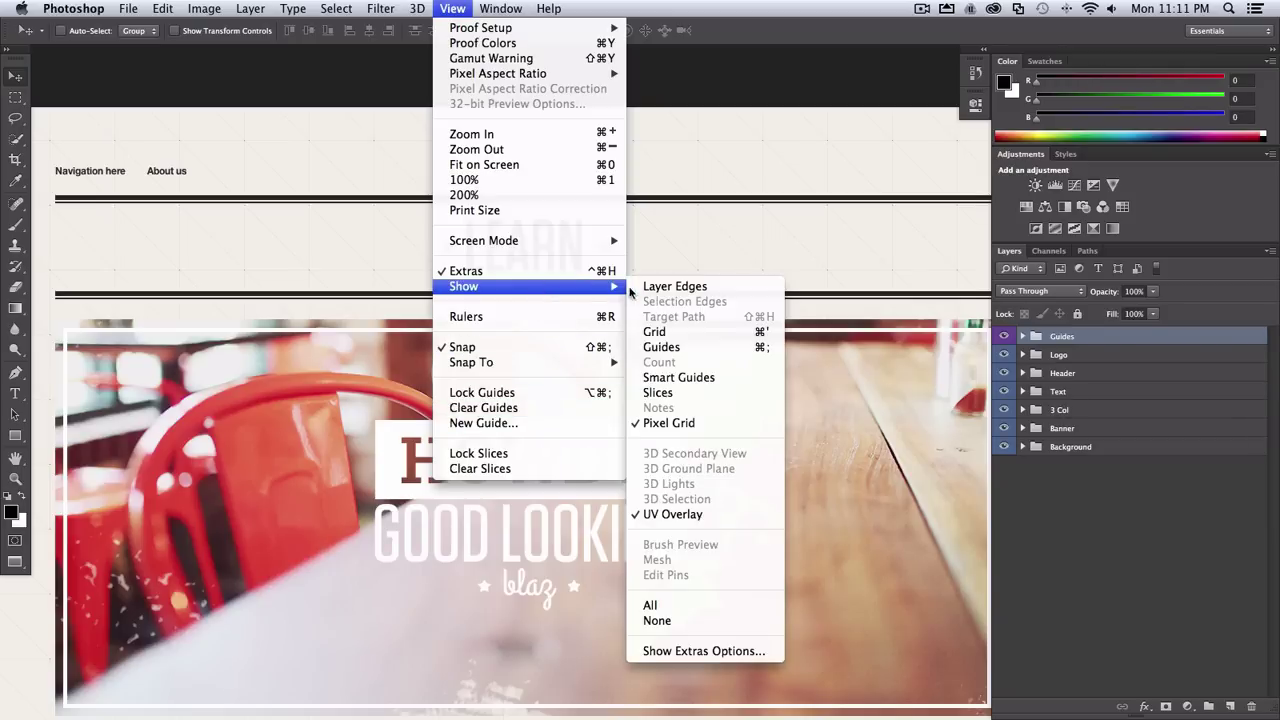
pyautogui.click(668, 347)
pyautogui.press('super+minus')
pyautogui.press('super+minus')
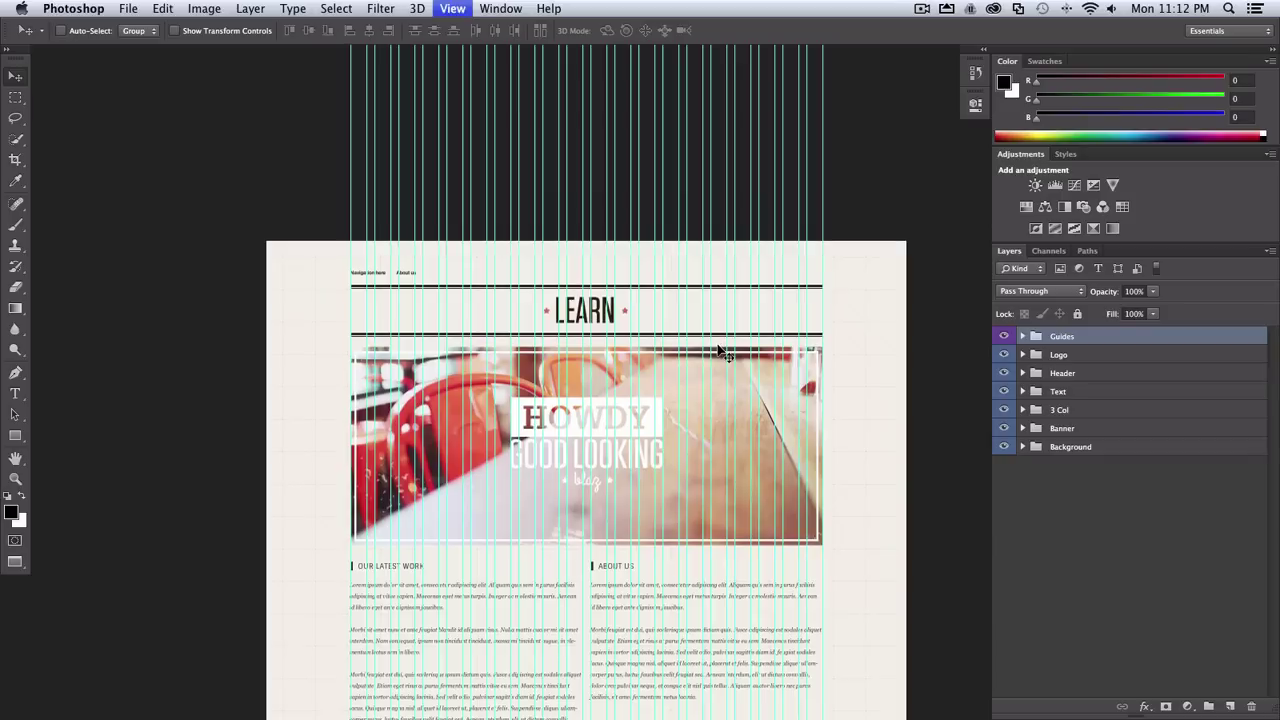
pyautogui.press('super+minus')
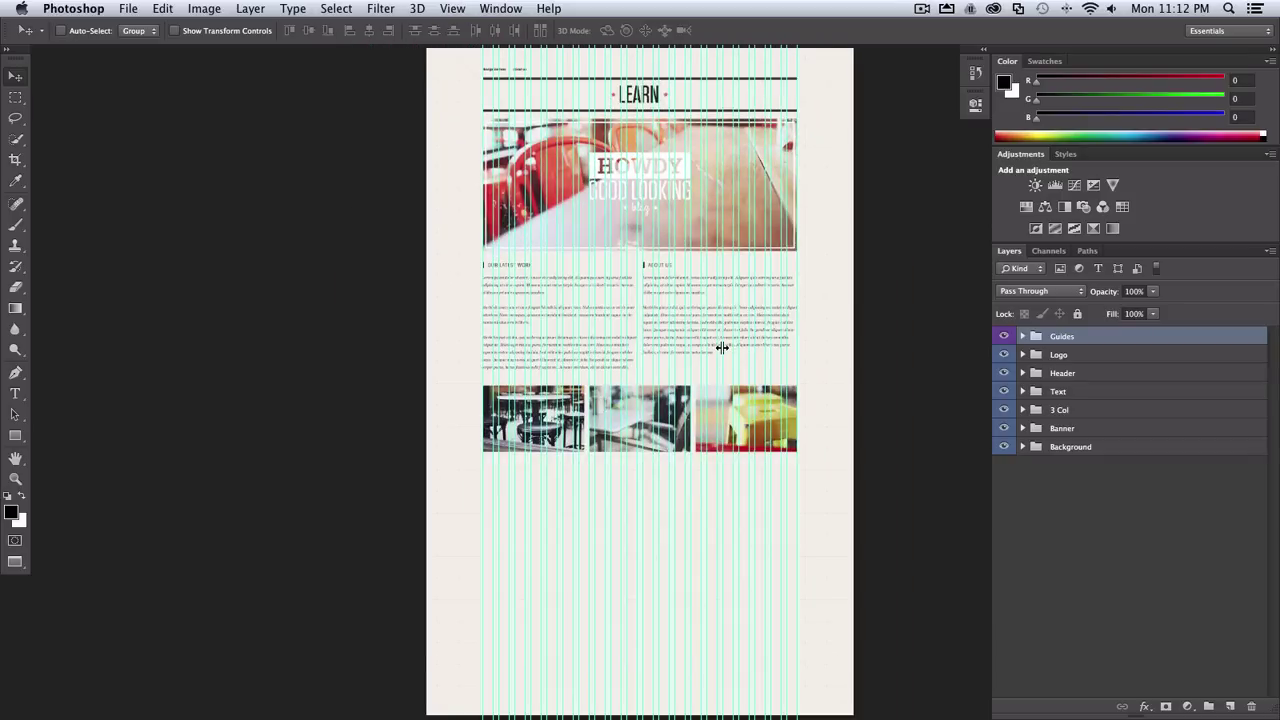
pyautogui.press('super+plus')
pyautogui.scroll(5, 740, 370)
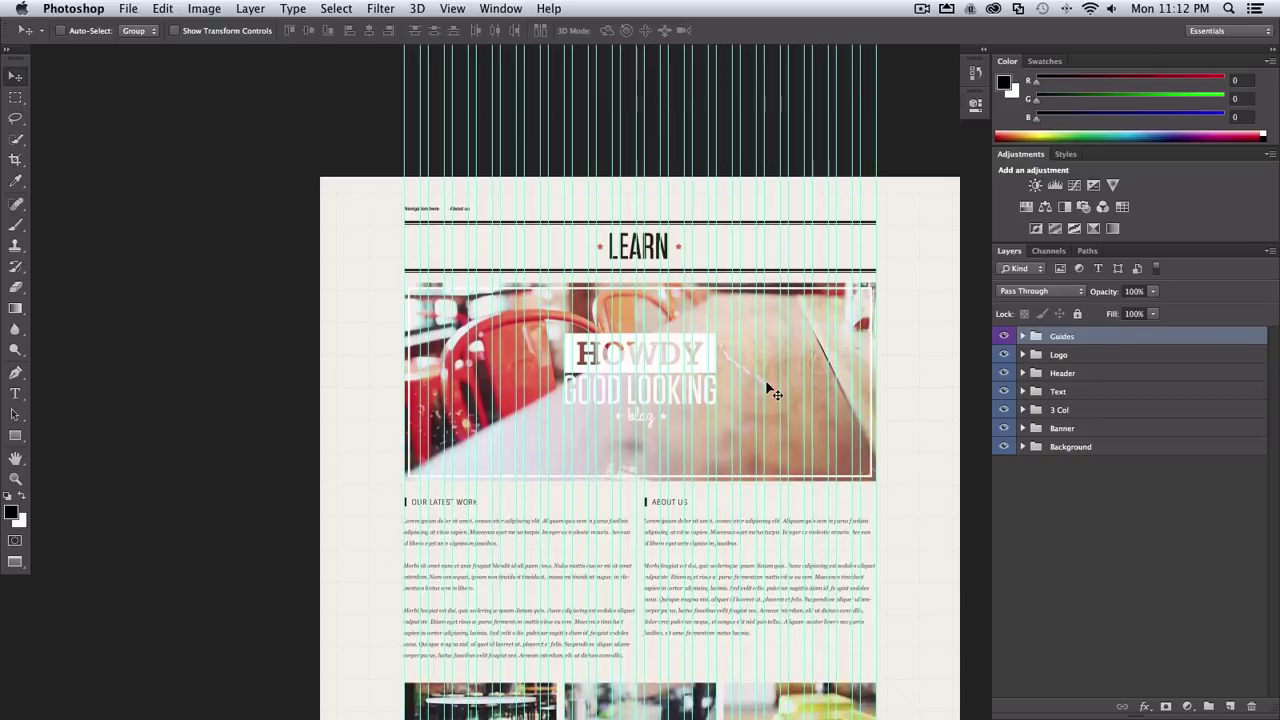
# - Expand the Guides group, show its Reference layer and move that layer into alignment with the column guides
pyautogui.click(1022, 337)
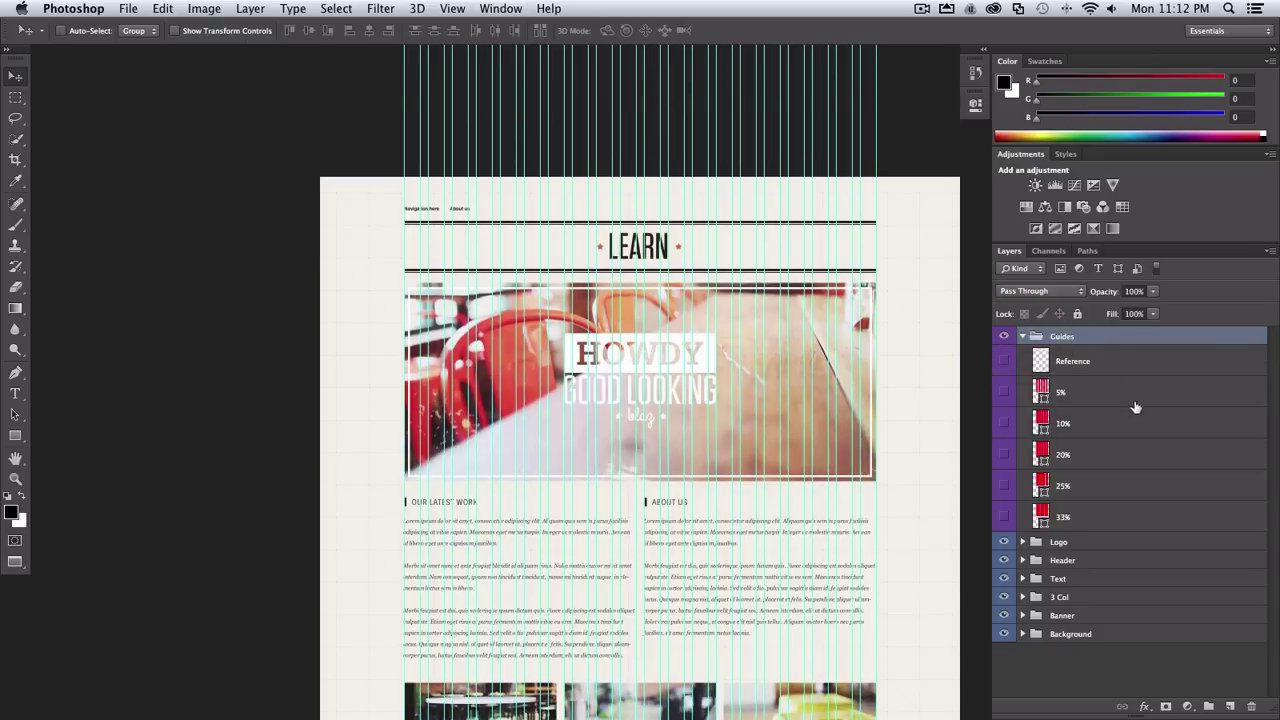
pyautogui.click(1004, 362)
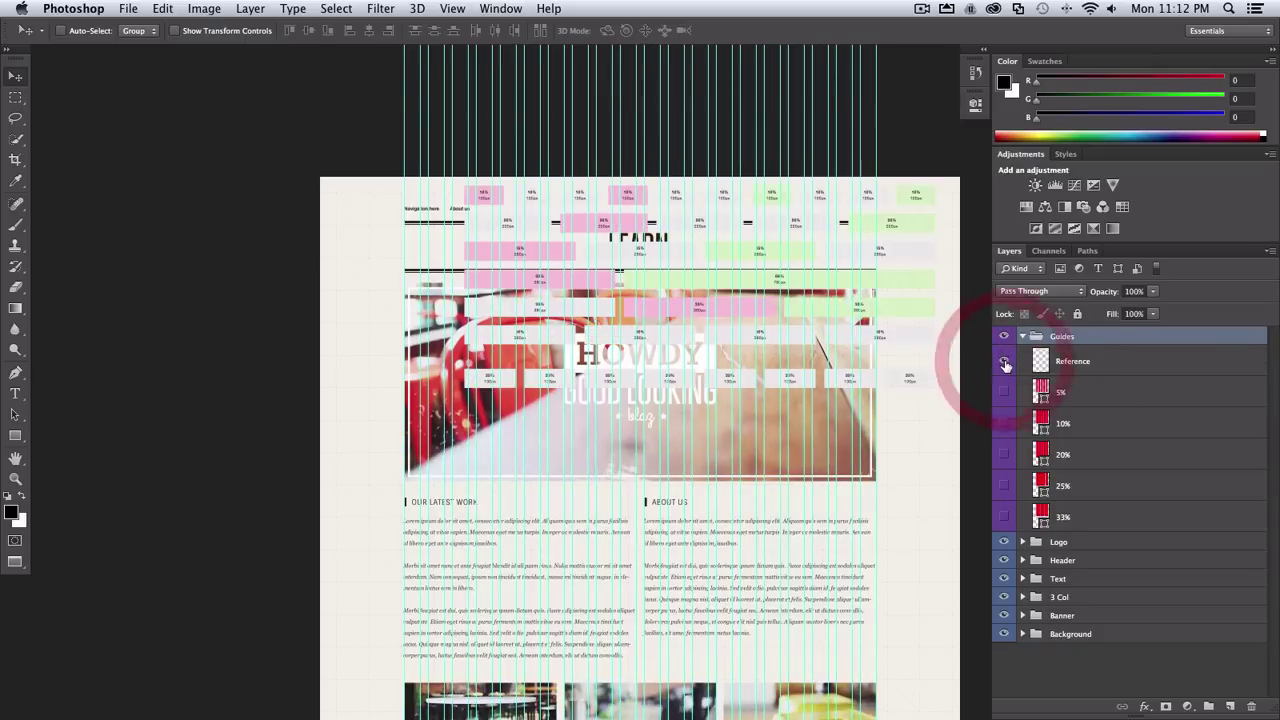
pyautogui.click(1072, 361)
pyautogui.moveTo(776, 286); pyautogui.dragTo(714, 325)
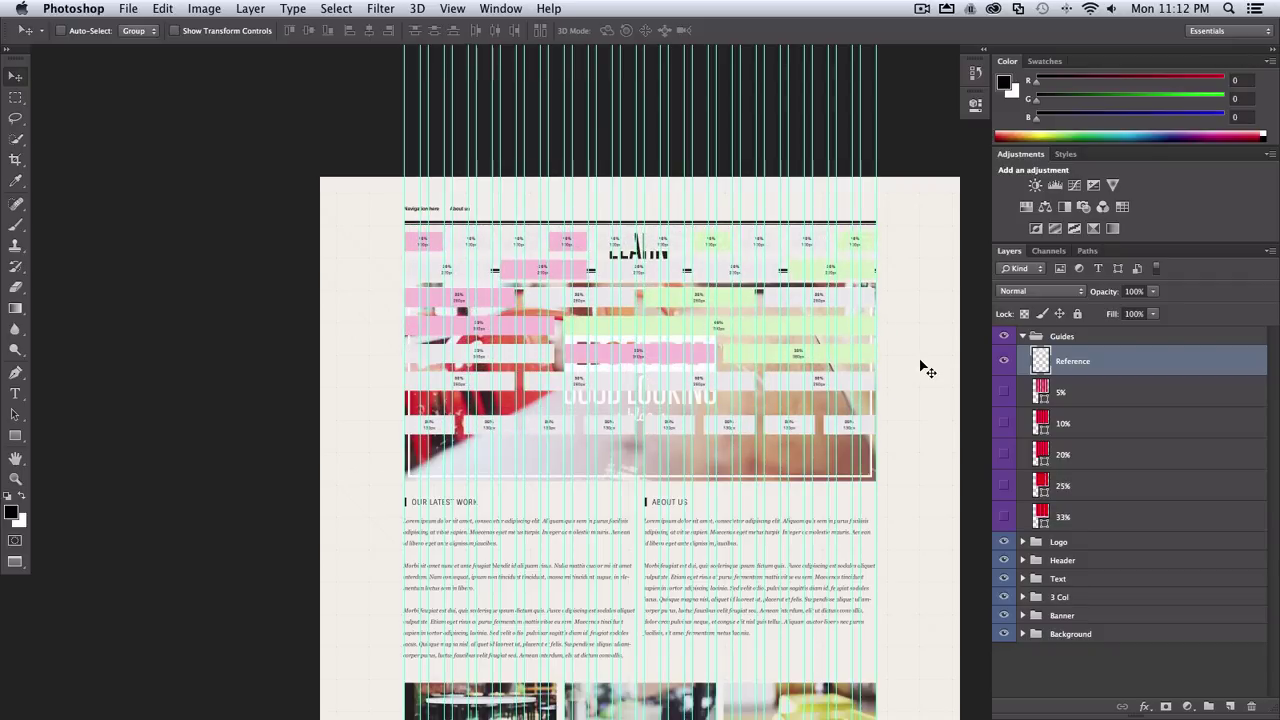
# - Hide the Reference layer and go through the percentage layers from 5% to 33%, leaving 33% selected
pyautogui.click(1005, 363)
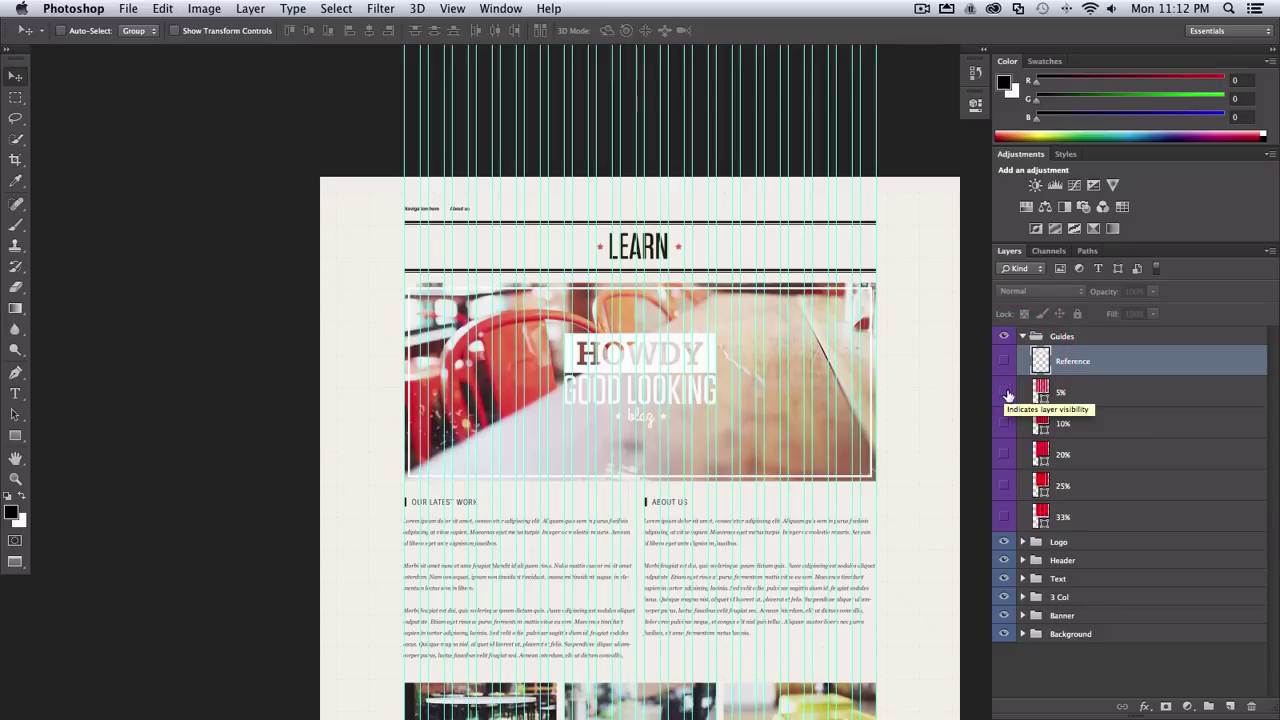
pyautogui.click(1078, 393)
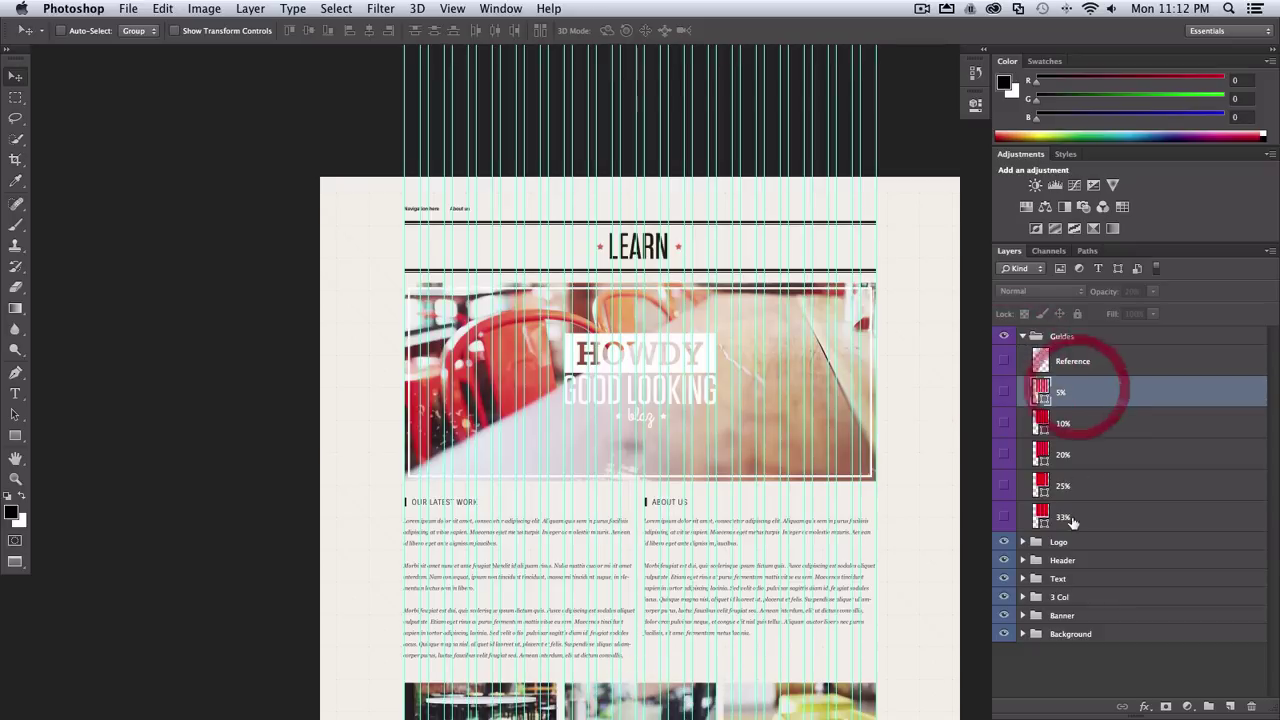
pyautogui.click(1074, 516)
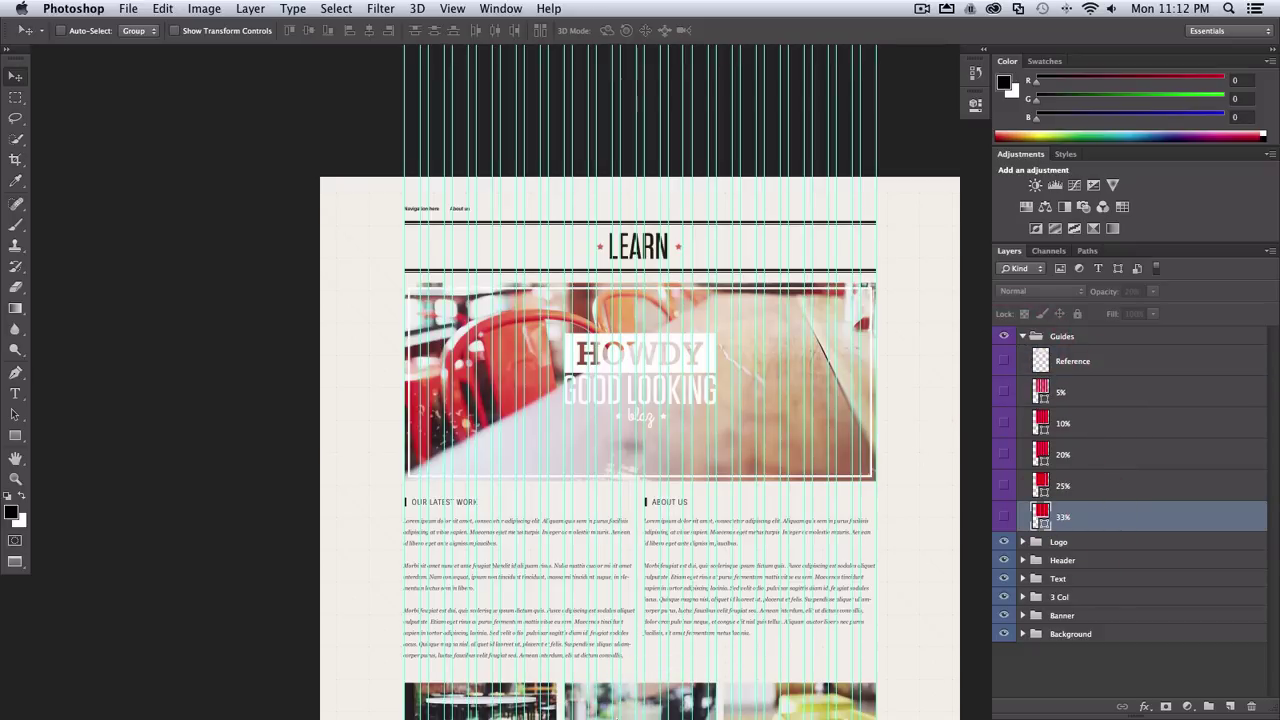
# - Switch to Chrome and examine the Unsemantic responsive demo page, from the desktop grid widths down to the push-and-pull and nested columns
pyautogui.click(621, 700)
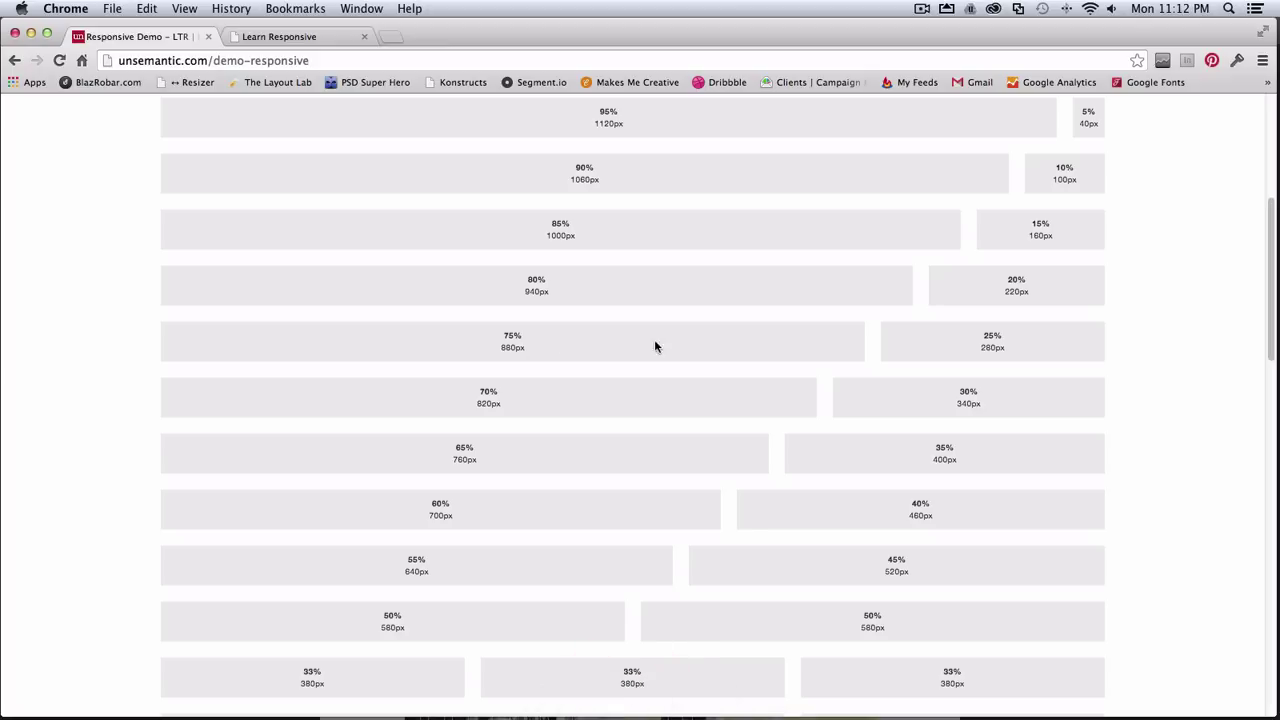
pyautogui.scroll(5, 1200, 406)
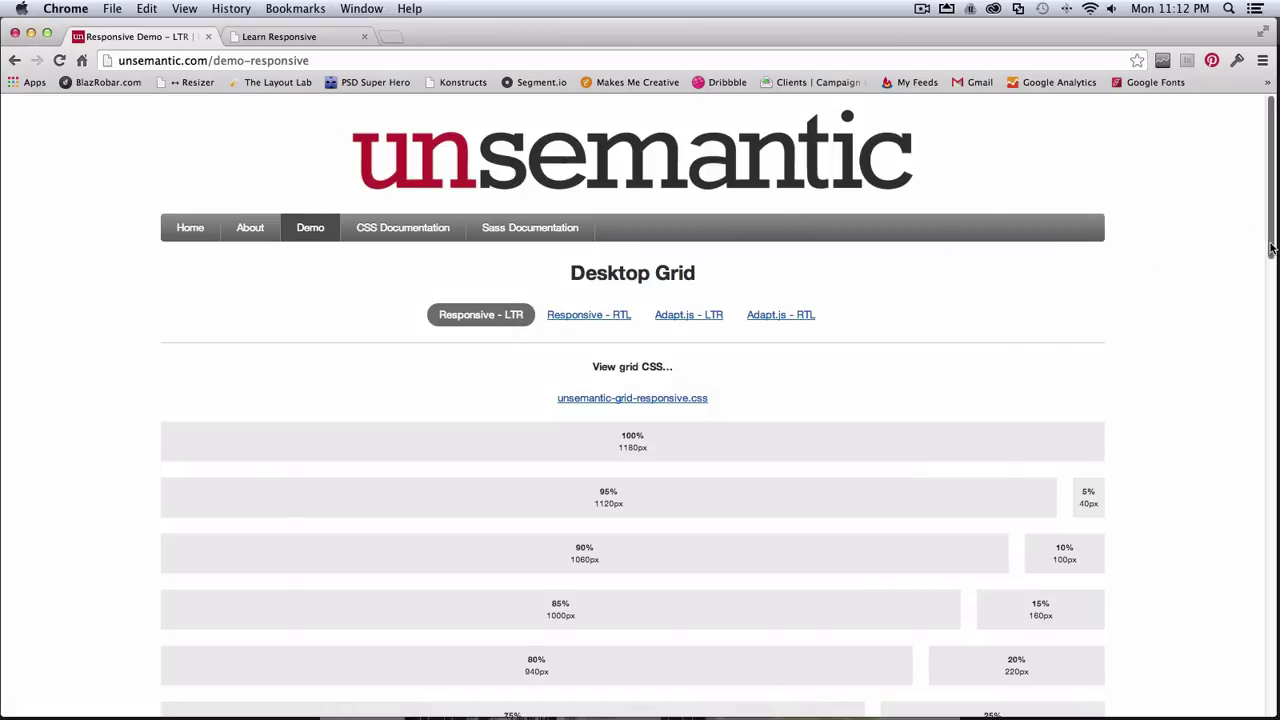
pyautogui.moveTo(1272, 247); pyautogui.dragTo(1270, 310)
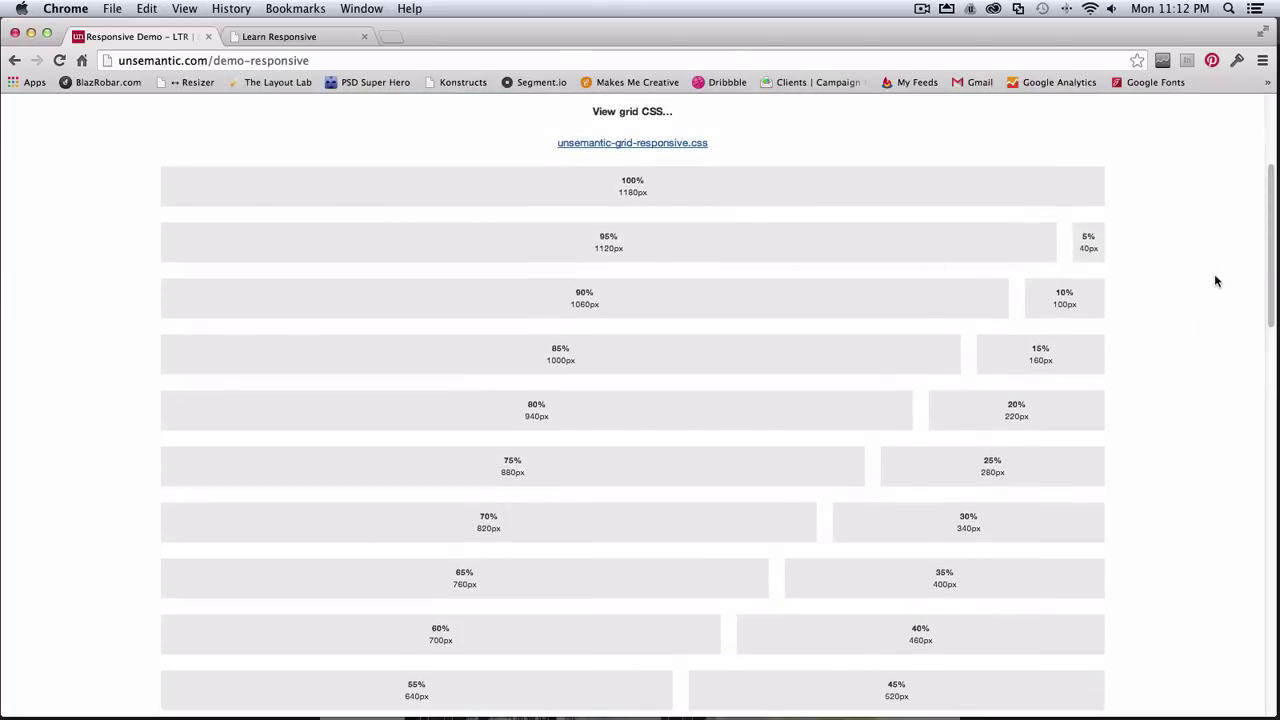
pyautogui.moveTo(1272, 255); pyautogui.dragTo(1275, 672)
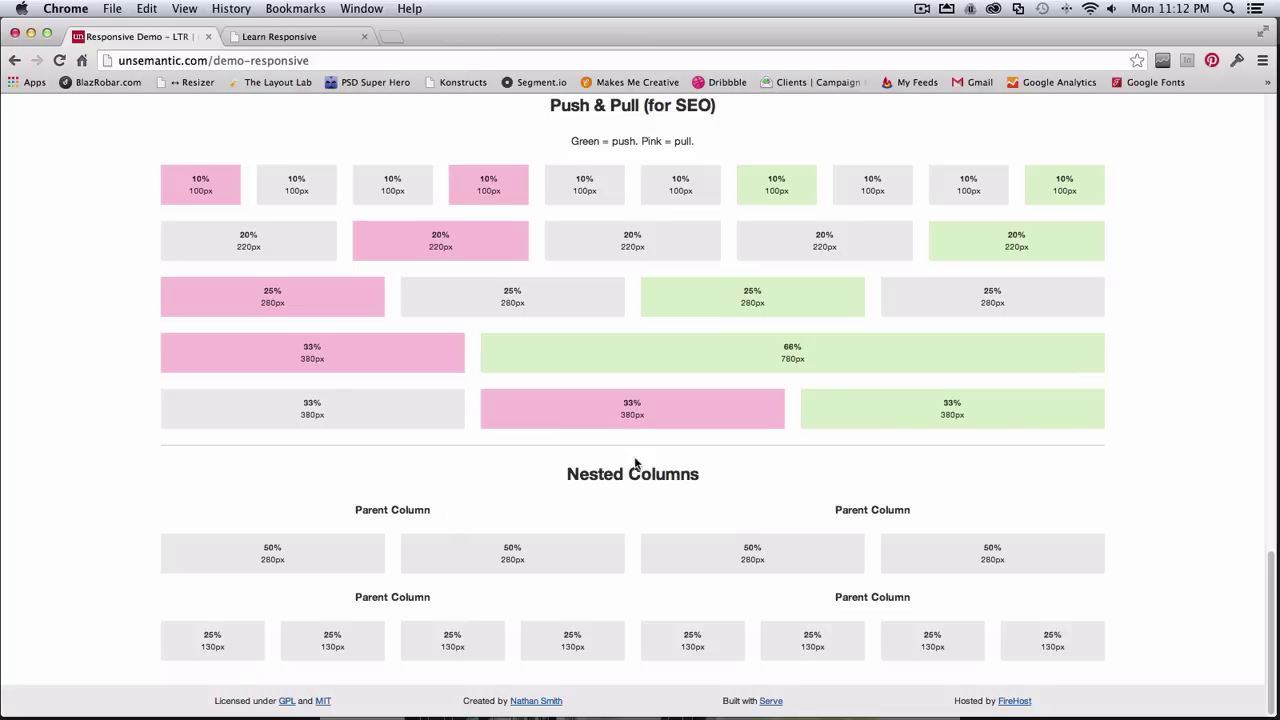
# - Narrow the browser window to mobile width to examine the demo grid's stacked columns, then widen it back and return to the Push & Pull section
pyautogui.moveTo(1268, 708); pyautogui.dragTo(213, 714)
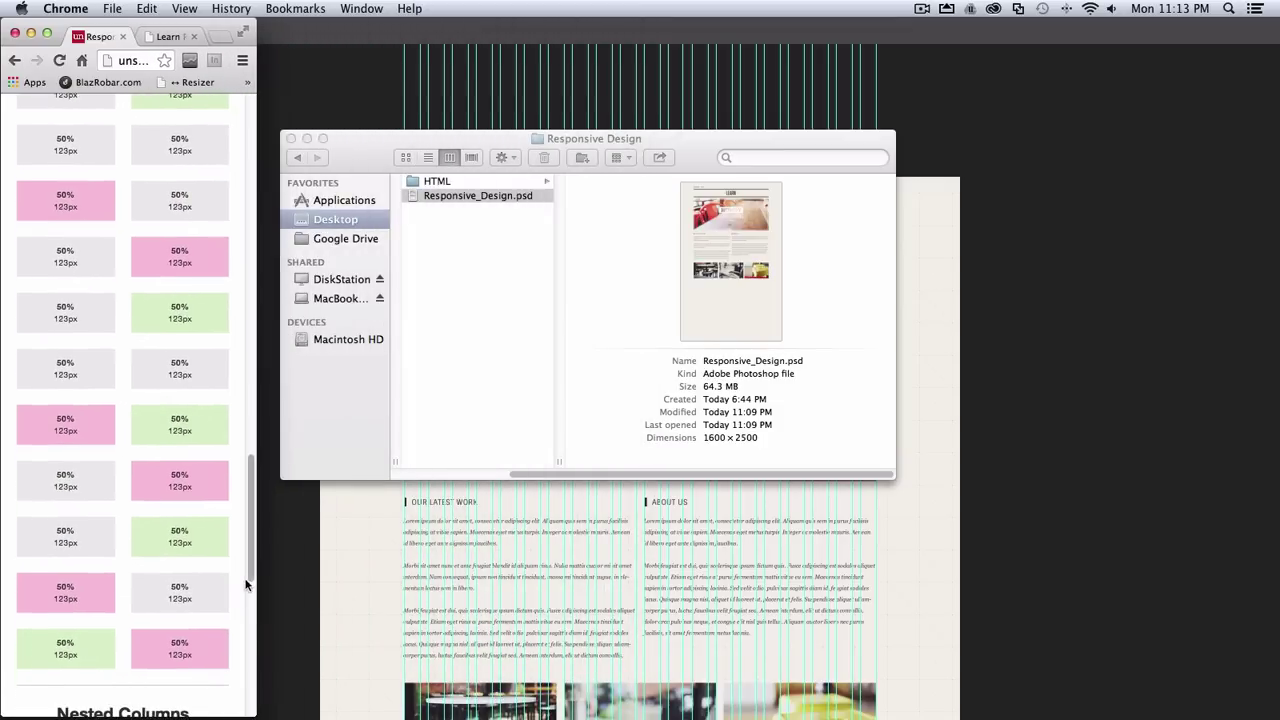
pyautogui.moveTo(251, 590); pyautogui.dragTo(251, 314)
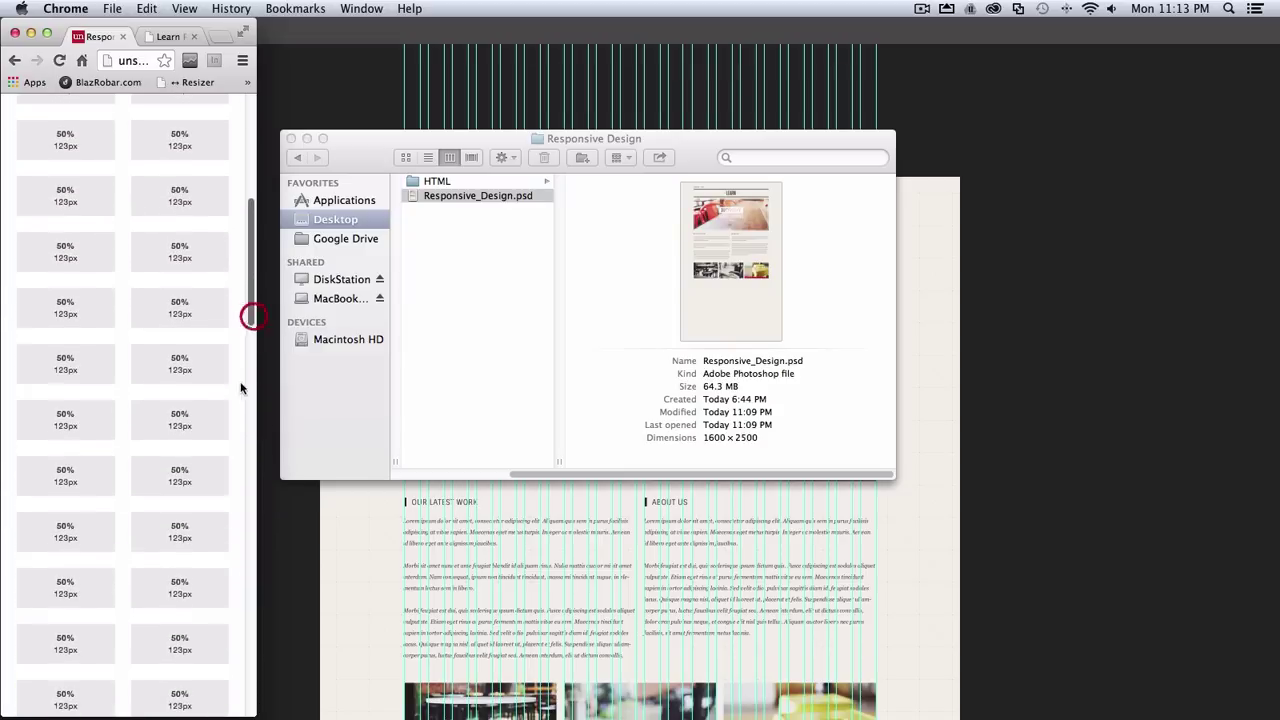
pyautogui.moveTo(257, 395); pyautogui.dragTo(1269, 457)
pyautogui.moveTo(1272, 328); pyautogui.dragTo(1274, 613)
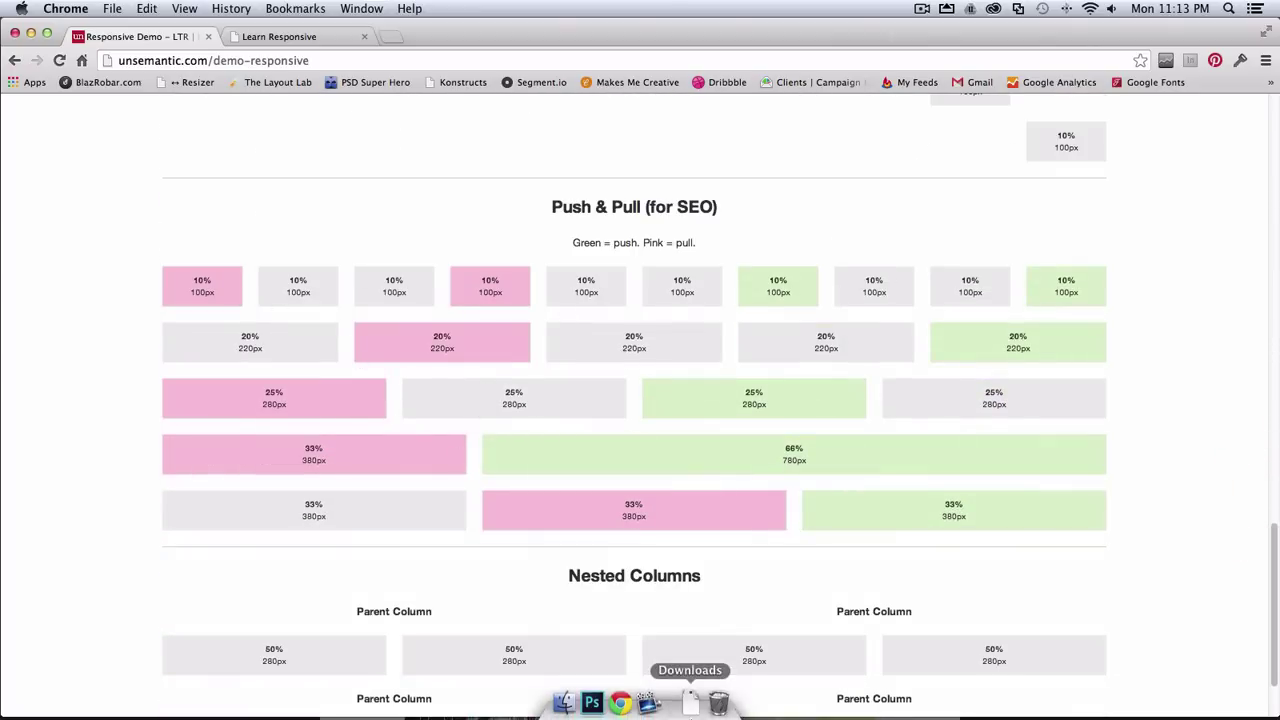
# - Switch to Photoshop, show and select the Reference layer, and hide all the design groups except Background
pyautogui.click(594, 700)
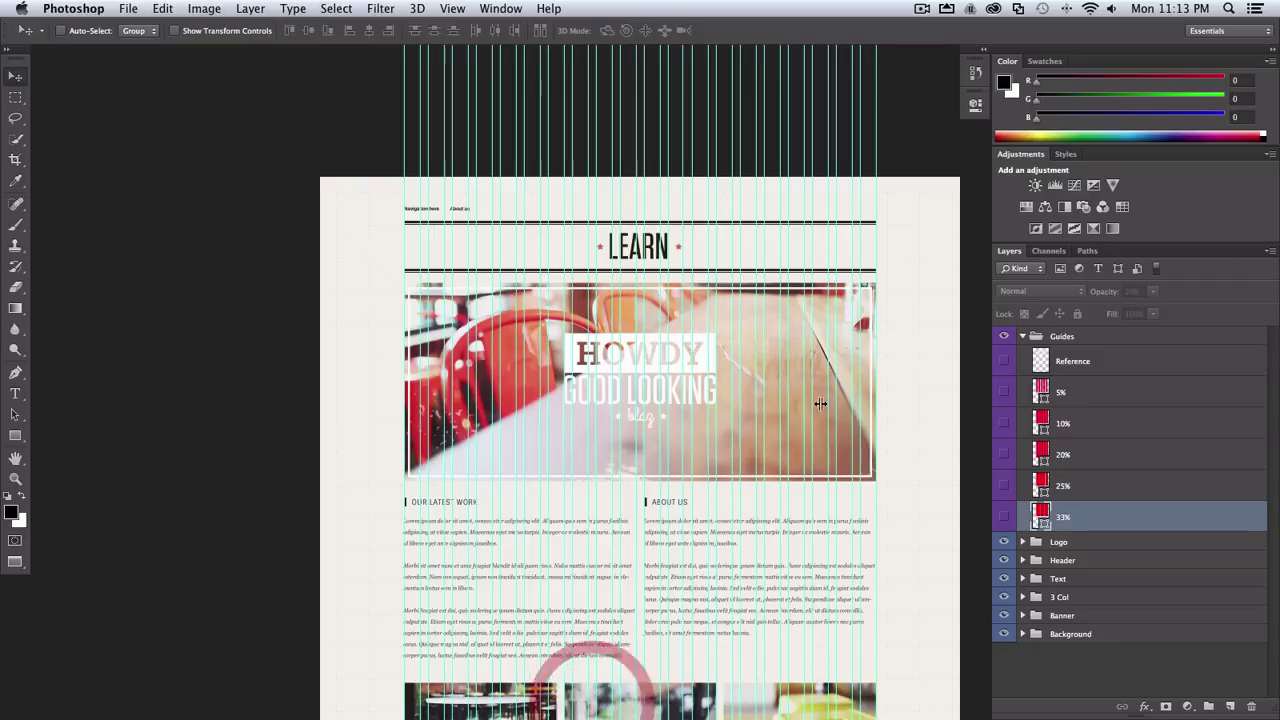
pyautogui.click(1004, 361)
pyautogui.click(1058, 362)
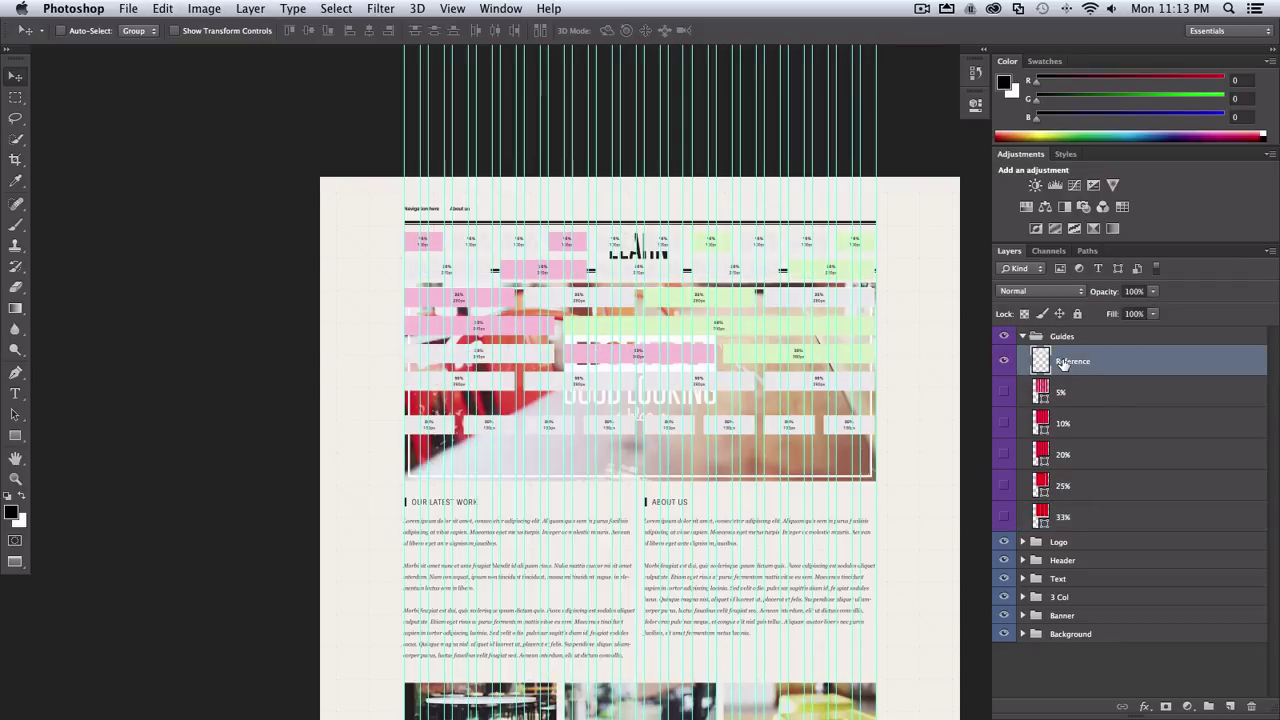
pyautogui.press('super+equal')
pyautogui.press('super+equal')
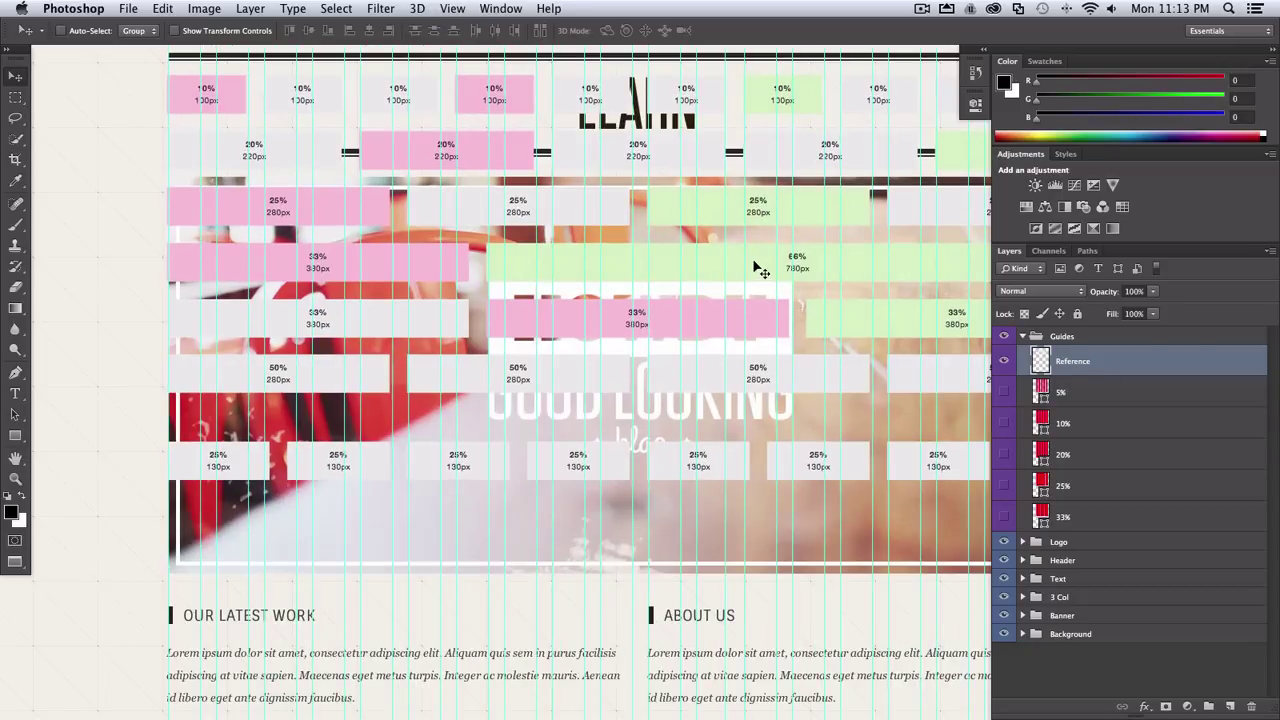
pyautogui.scroll(5, 757, 266)
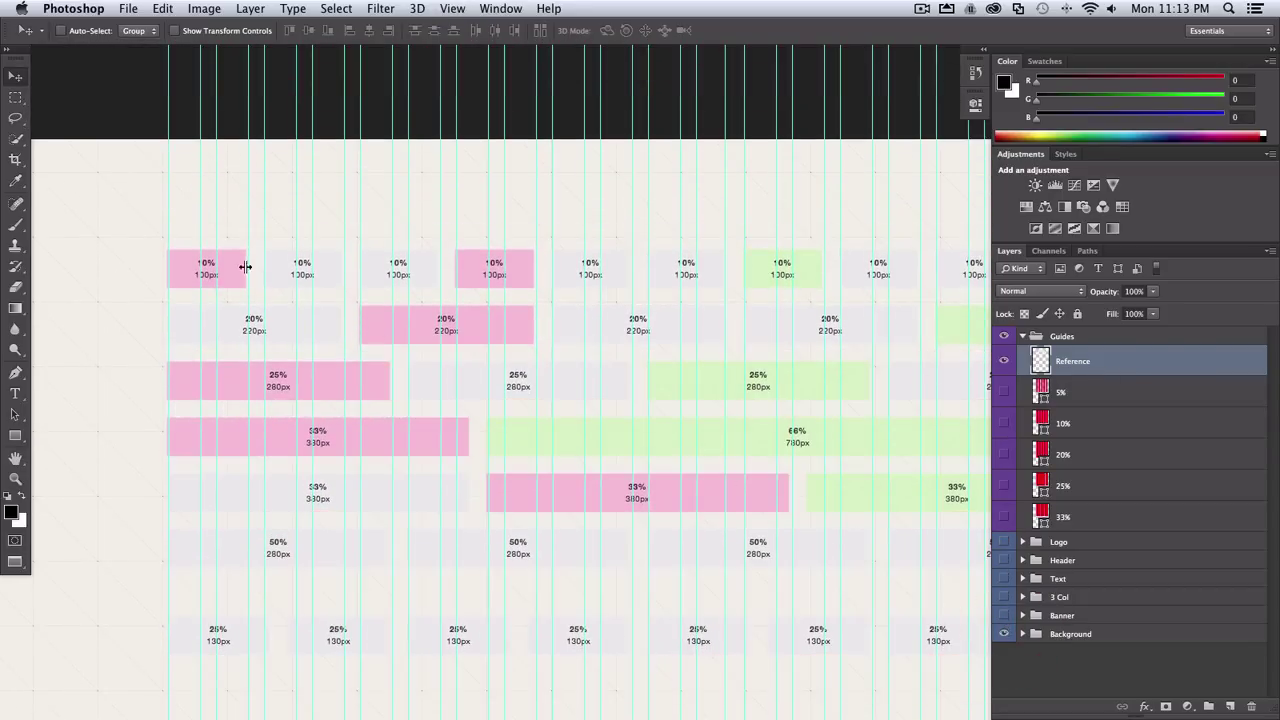
# - Check the 5% columns against the guides with marquee selections, replacing Reference with the 5% layer and outlining its first three columns, then deselect
pyautogui.click(12, 99)
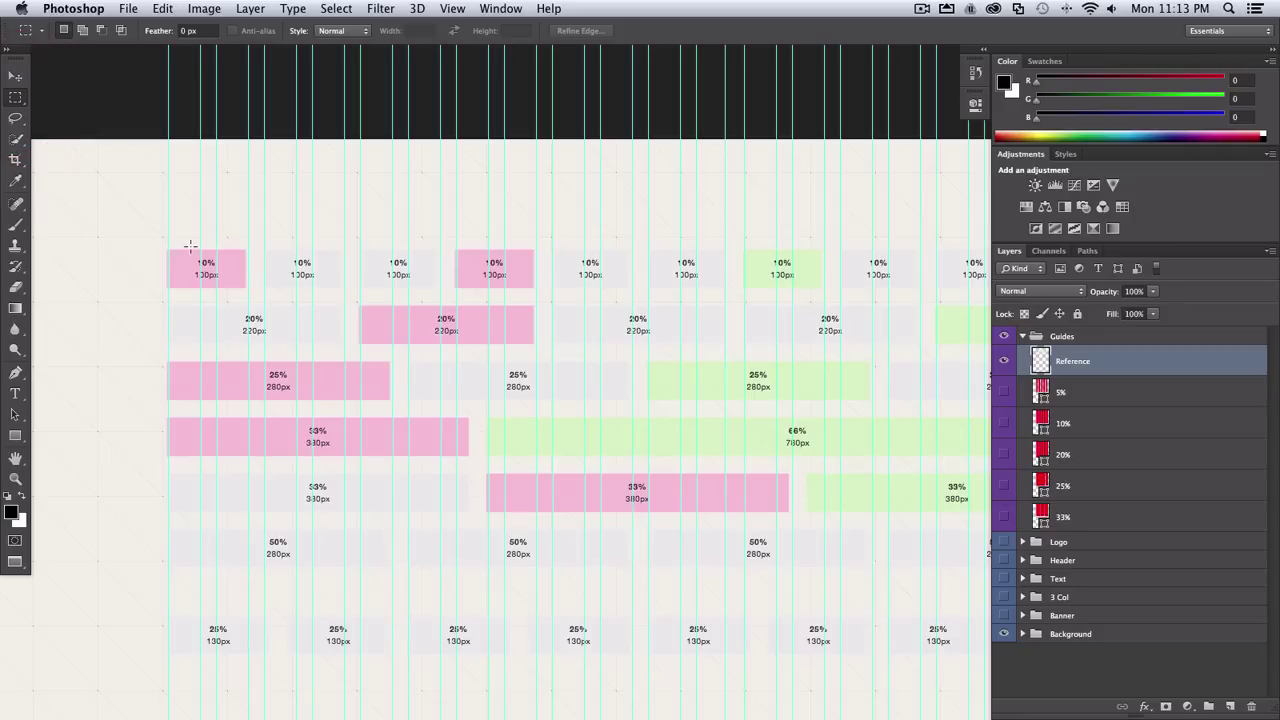
pyautogui.moveTo(170, 207); pyautogui.dragTo(199, 242)
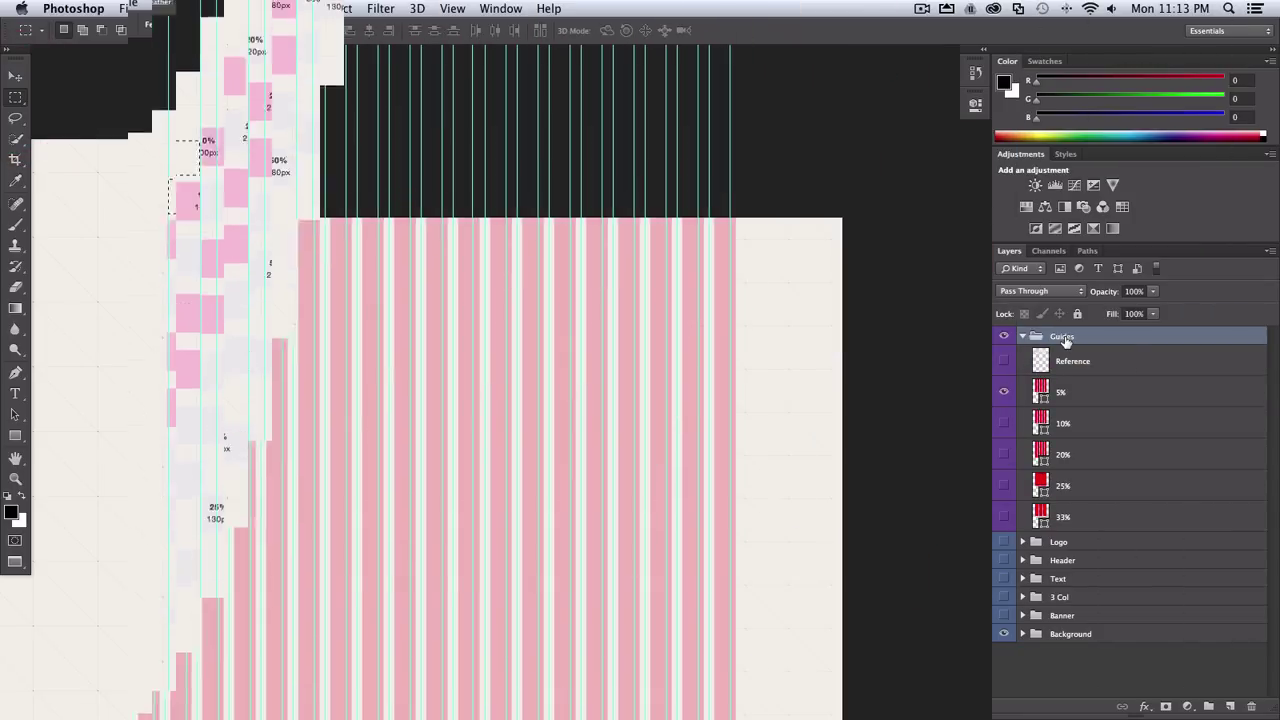
pyautogui.hscroll(-1, 830, 355)
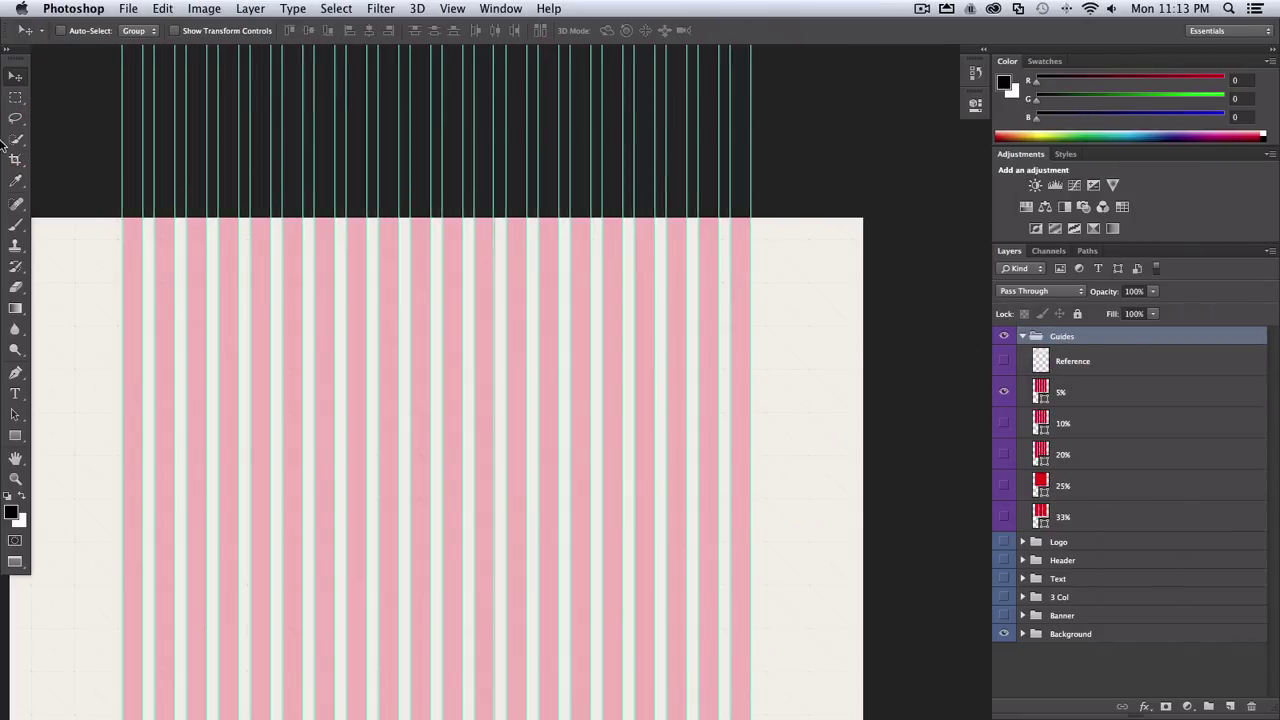
pyautogui.click(15, 98)
pyautogui.moveTo(121, 217); pyautogui.dragTo(207, 235)
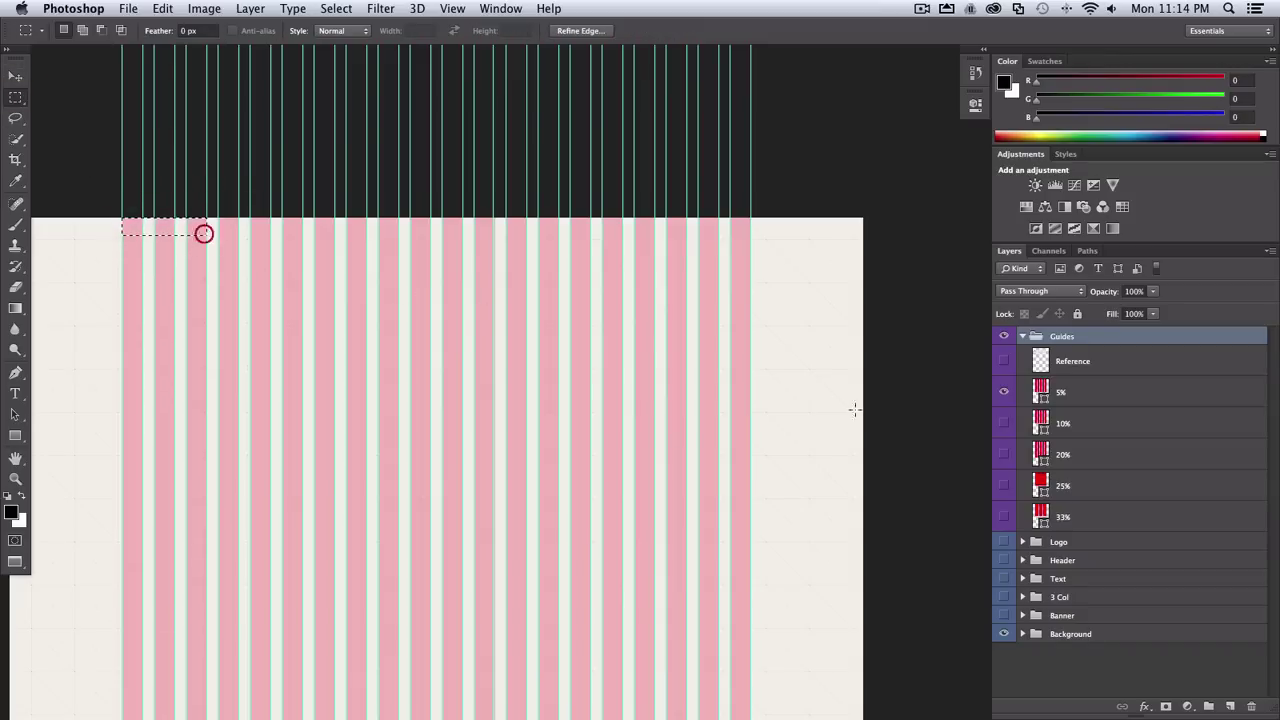
pyautogui.click(796, 348)
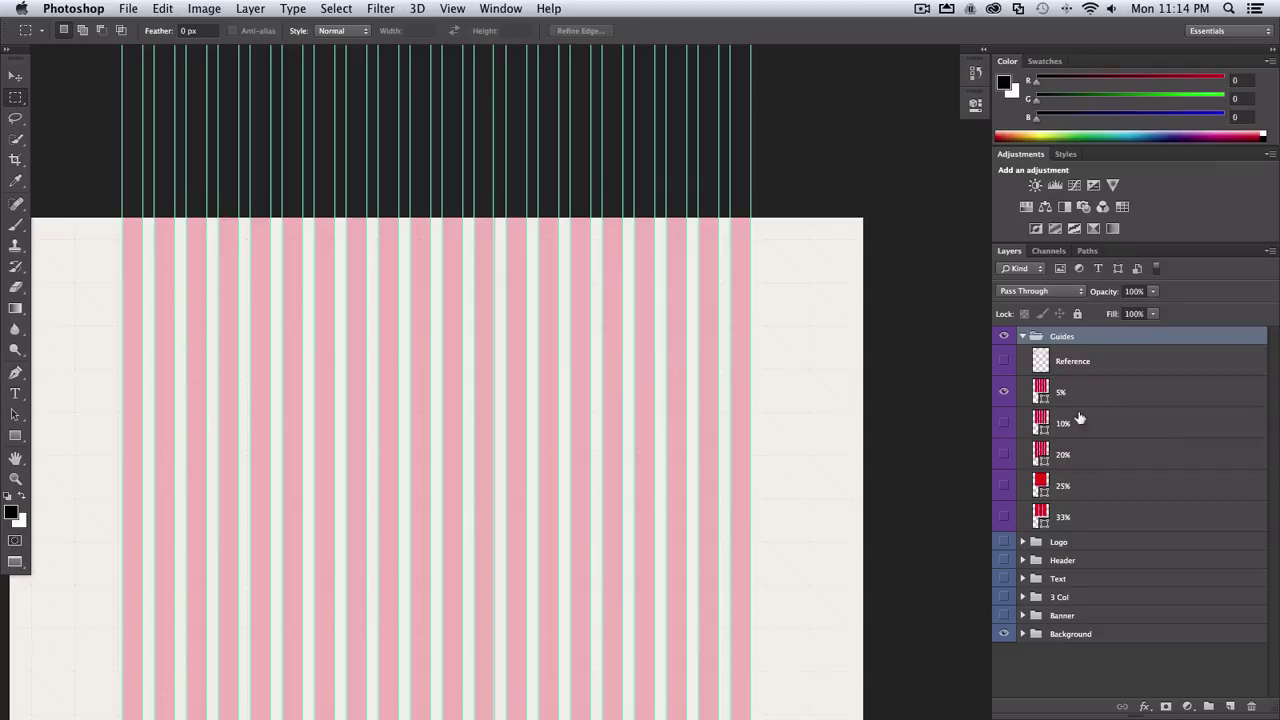
# - Hide the 5% layer and view the 10%, 20%, 25% and 33% column layers one at a time against the guides
pyautogui.hscroll(-3, 980, 424)
pyautogui.click(1001, 393)
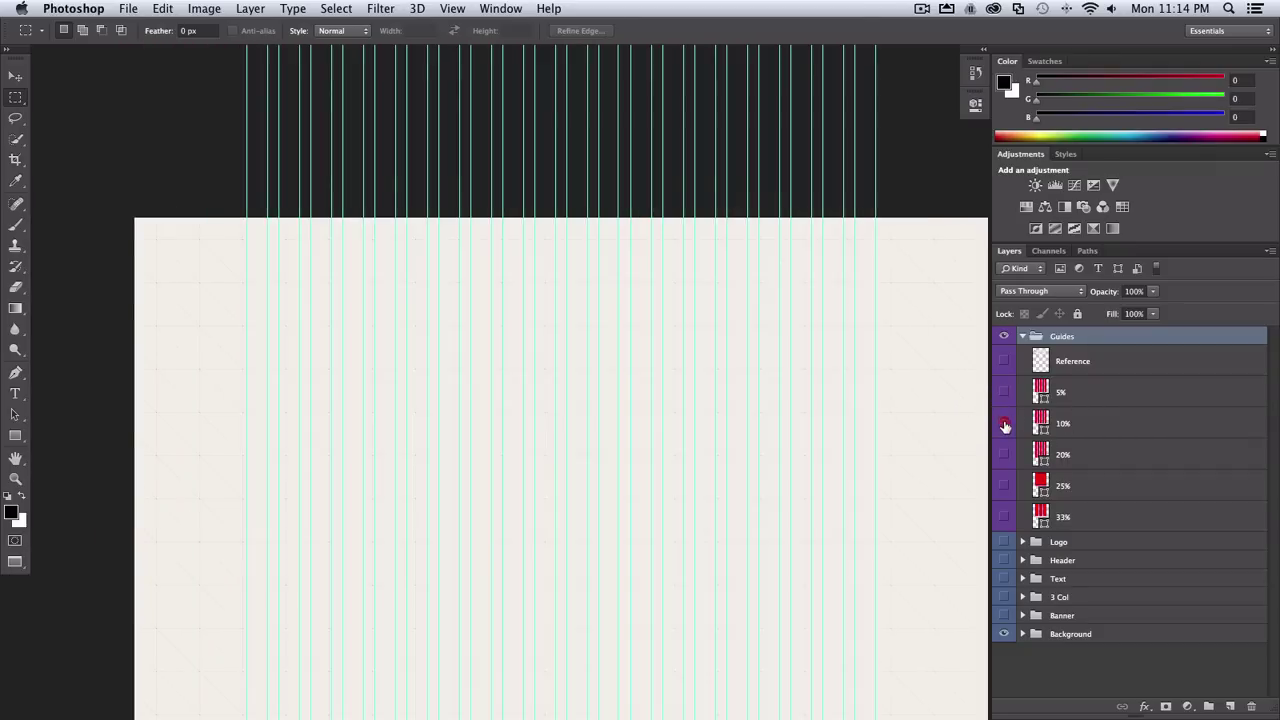
pyautogui.click(1003, 423)
pyautogui.click(1004, 428)
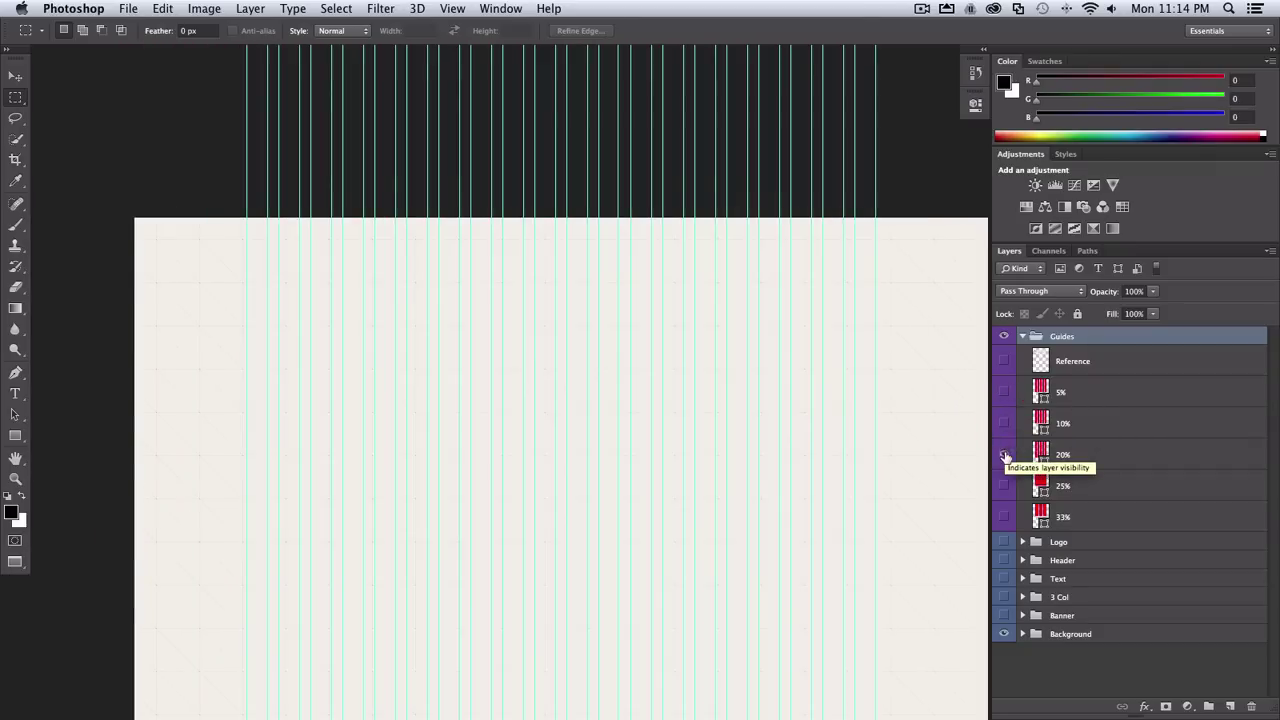
pyautogui.click(1004, 454)
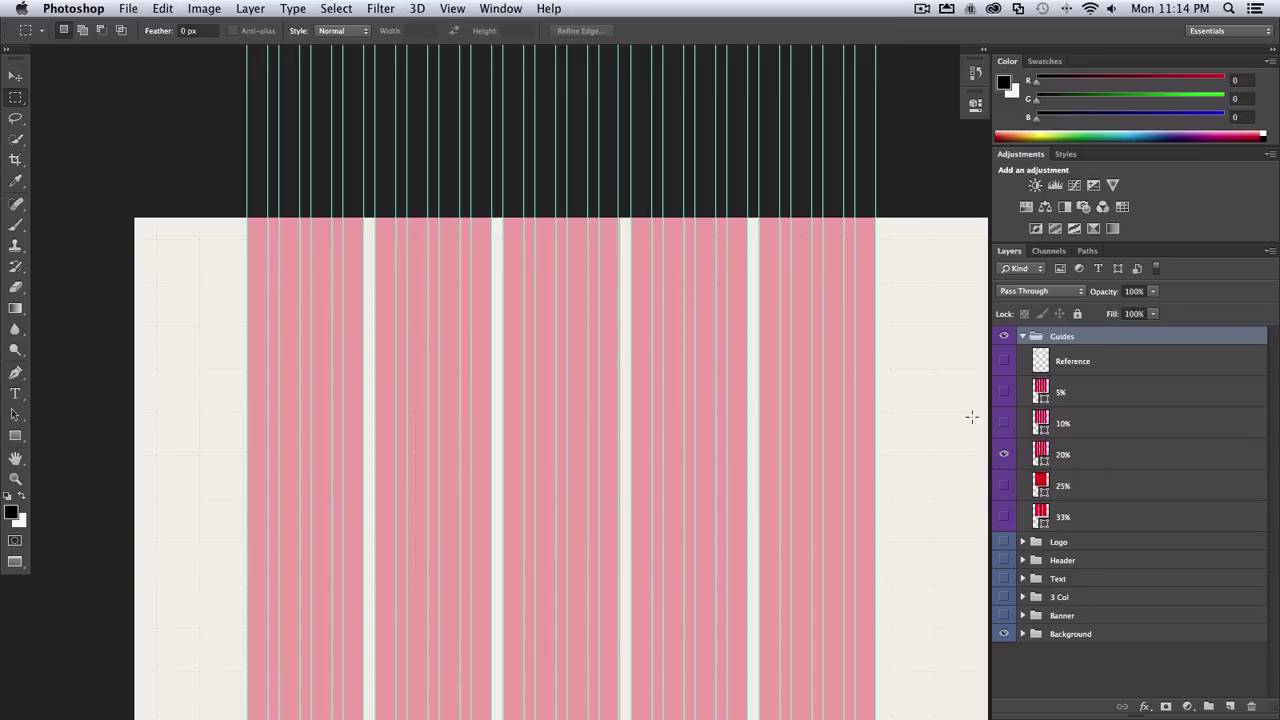
pyautogui.click(1004, 454)
pyautogui.click(1004, 485)
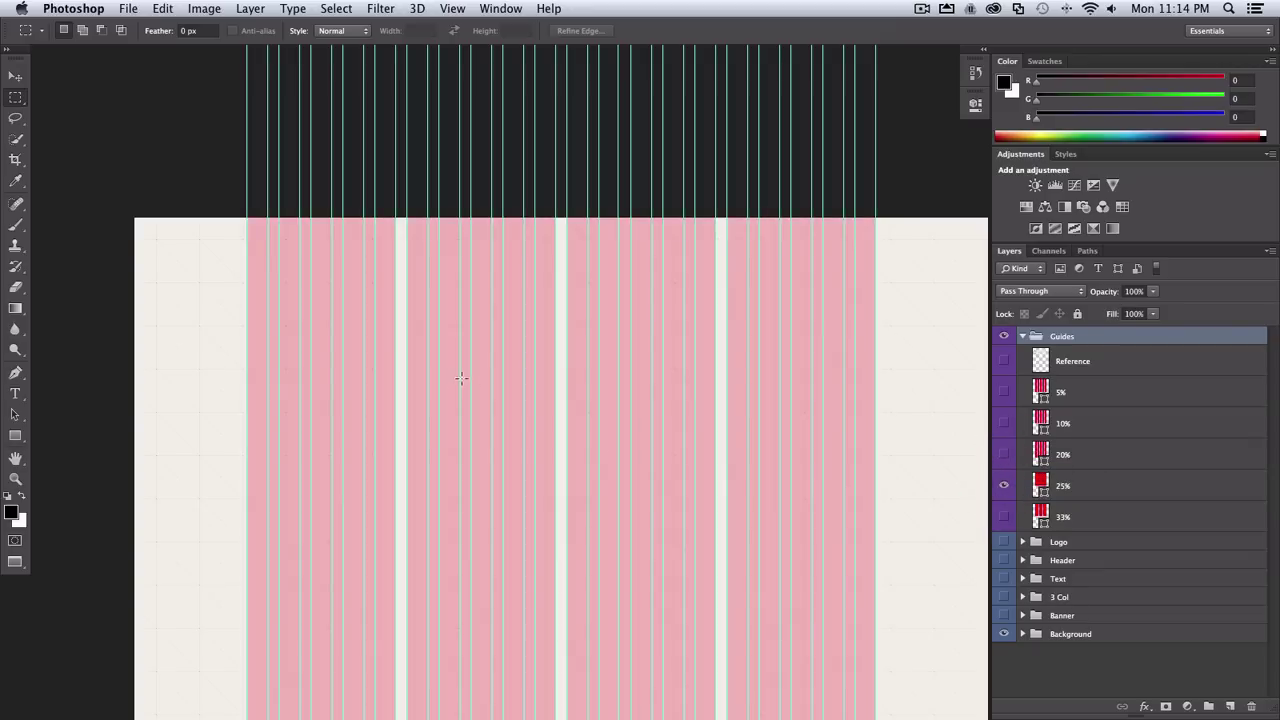
pyautogui.click(1004, 487)
pyautogui.click(1004, 516)
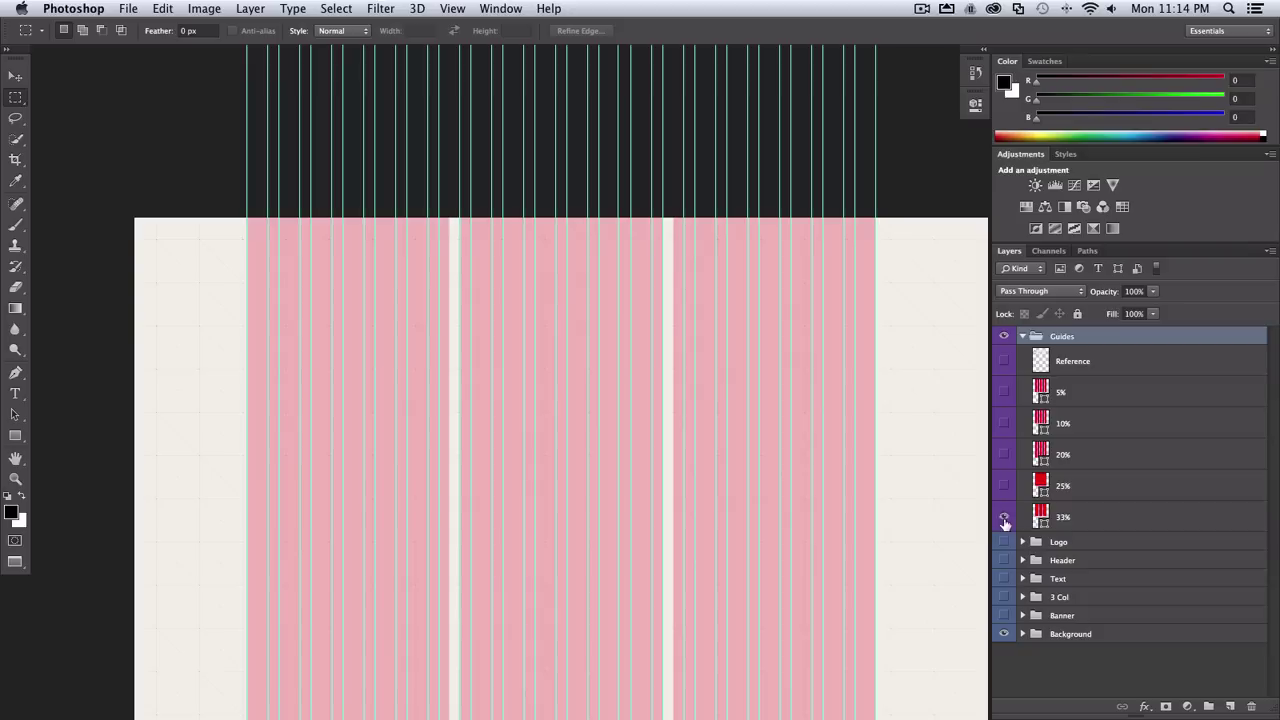
# - Outline the first 33% column with a marquee and compare it with the Unsemantic demo in Chrome, then return to Photoshop and clear the selection
pyautogui.moveTo(247, 284); pyautogui.dragTo(451, 347)
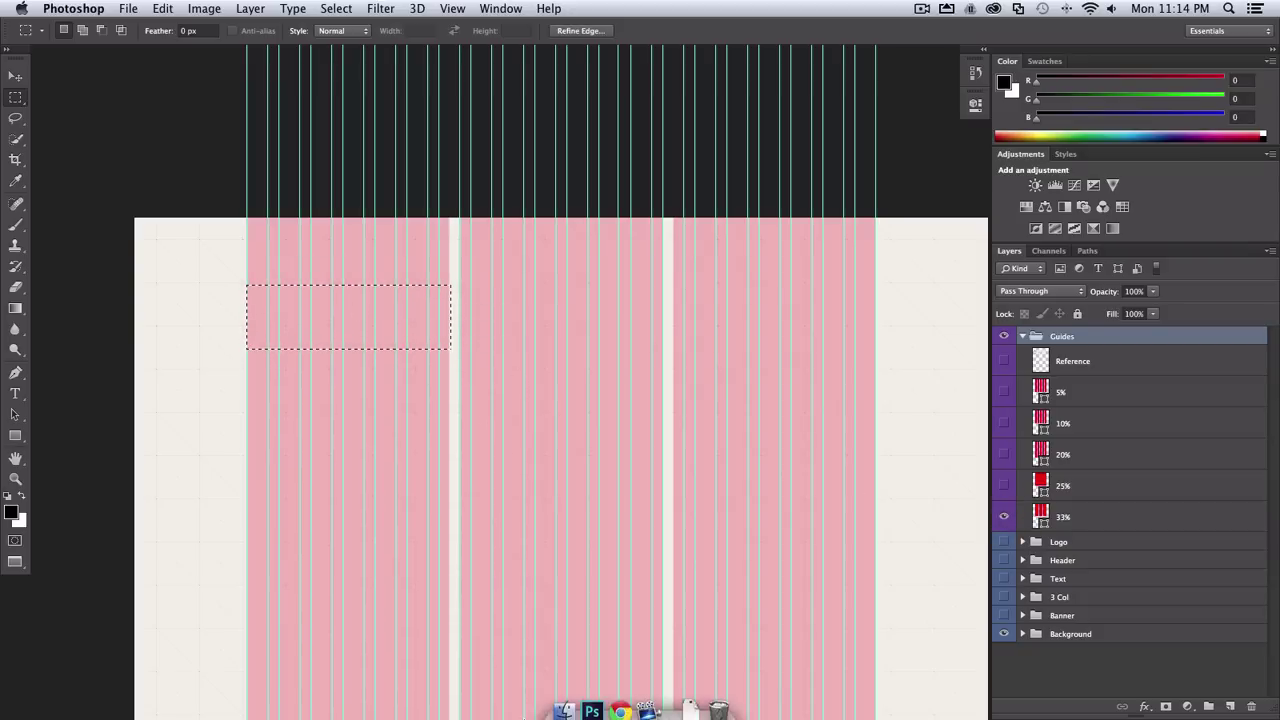
pyautogui.click(615, 697)
pyautogui.scroll(1, 537, 461)
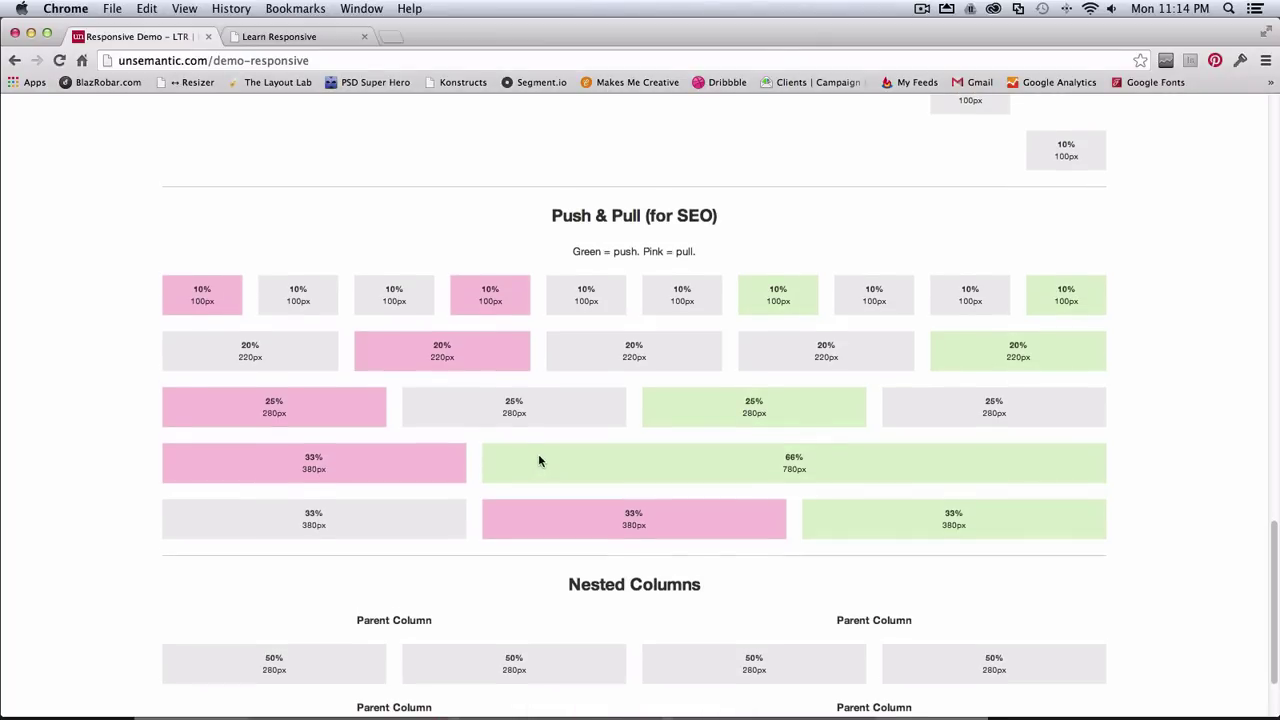
pyautogui.click(593, 698)
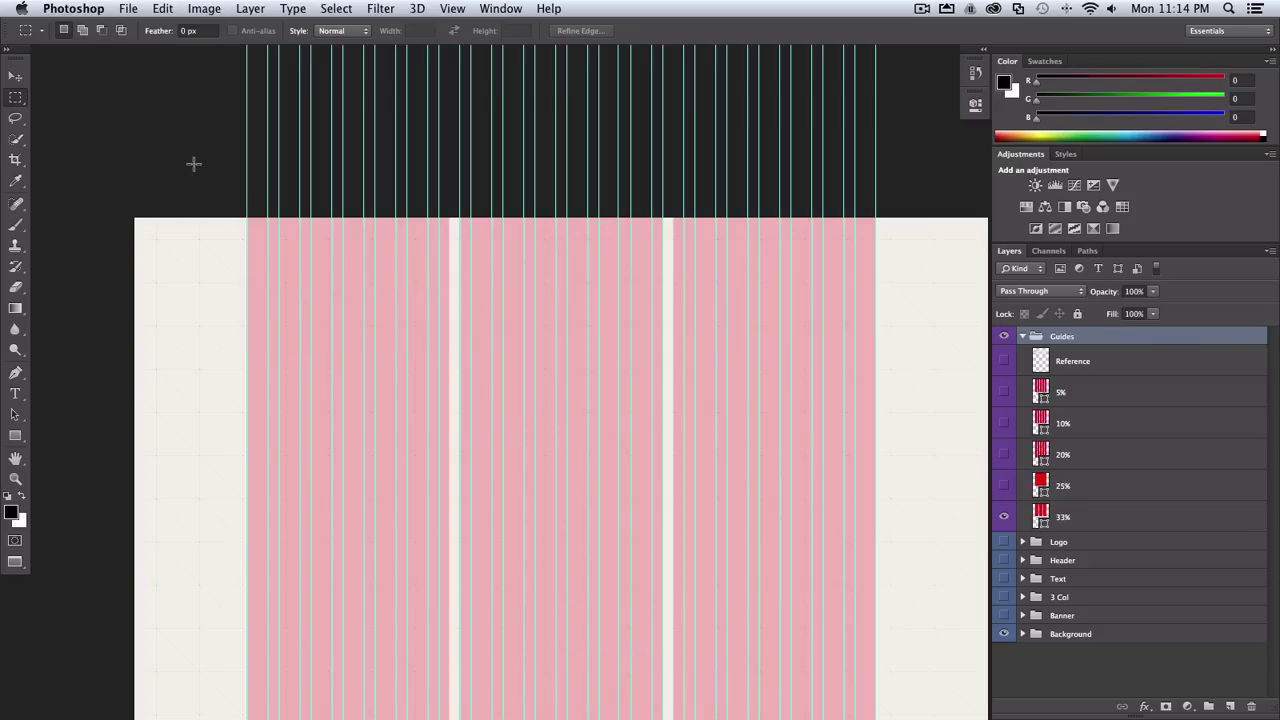
pyautogui.moveTo(246, 210); pyautogui.dragTo(438, 365)
pyautogui.click(899, 405)
# - Hide the 33% layer, show the Reference layer and move it so its grid blocks line up with the column guides
pyautogui.click(1009, 516)
pyautogui.click(1004, 360)
pyautogui.click(1072, 361)
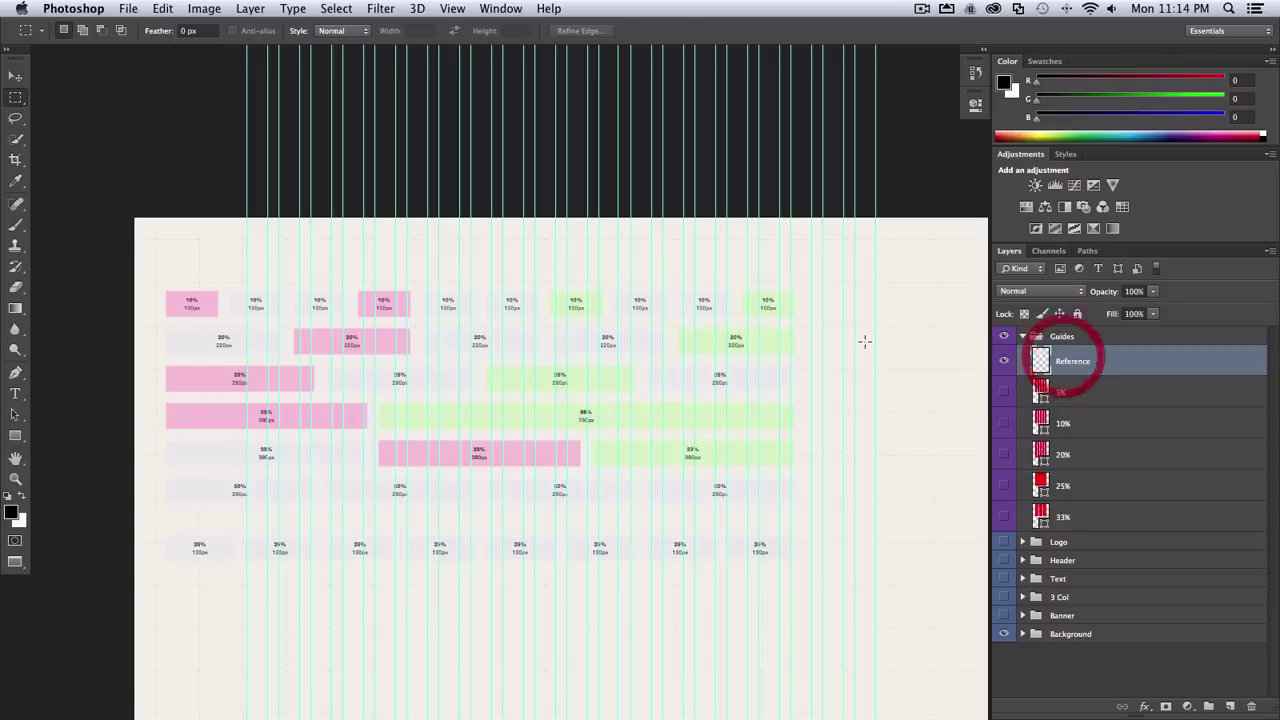
pyautogui.press('v')
pyautogui.moveTo(457, 331); pyautogui.dragTo(538, 303)
pyautogui.press('super+equal')
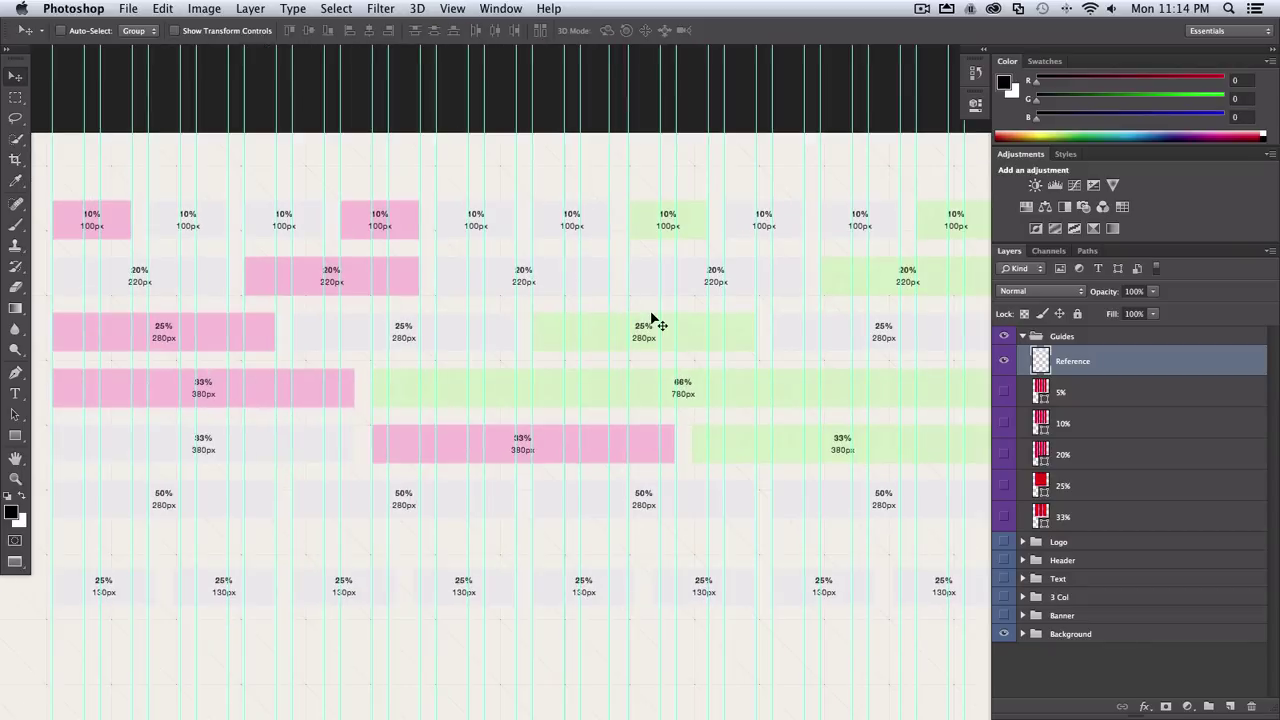
pyautogui.hscroll(-10, 655, 320)
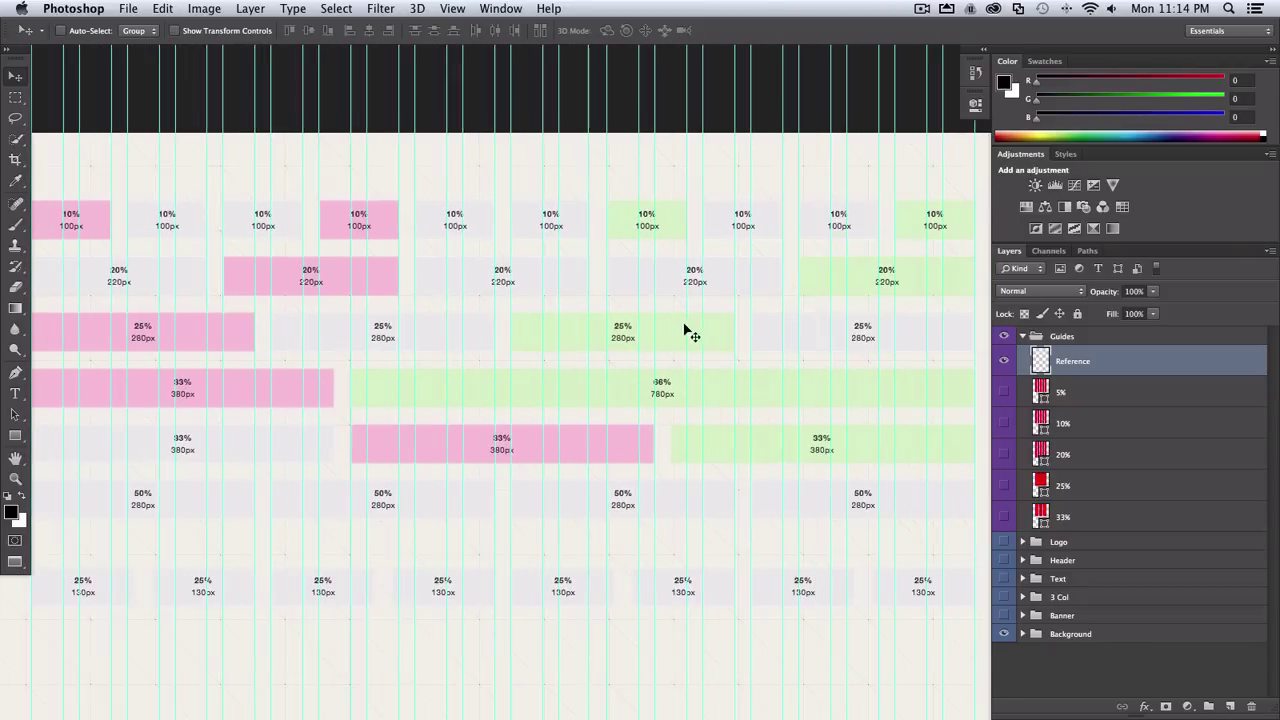
pyautogui.hscroll(5, 688, 324)
# - Outline the second and third 20% blocks of the Reference layer with marquees to check them against the guides, then deselect
pyautogui.click(14, 97)
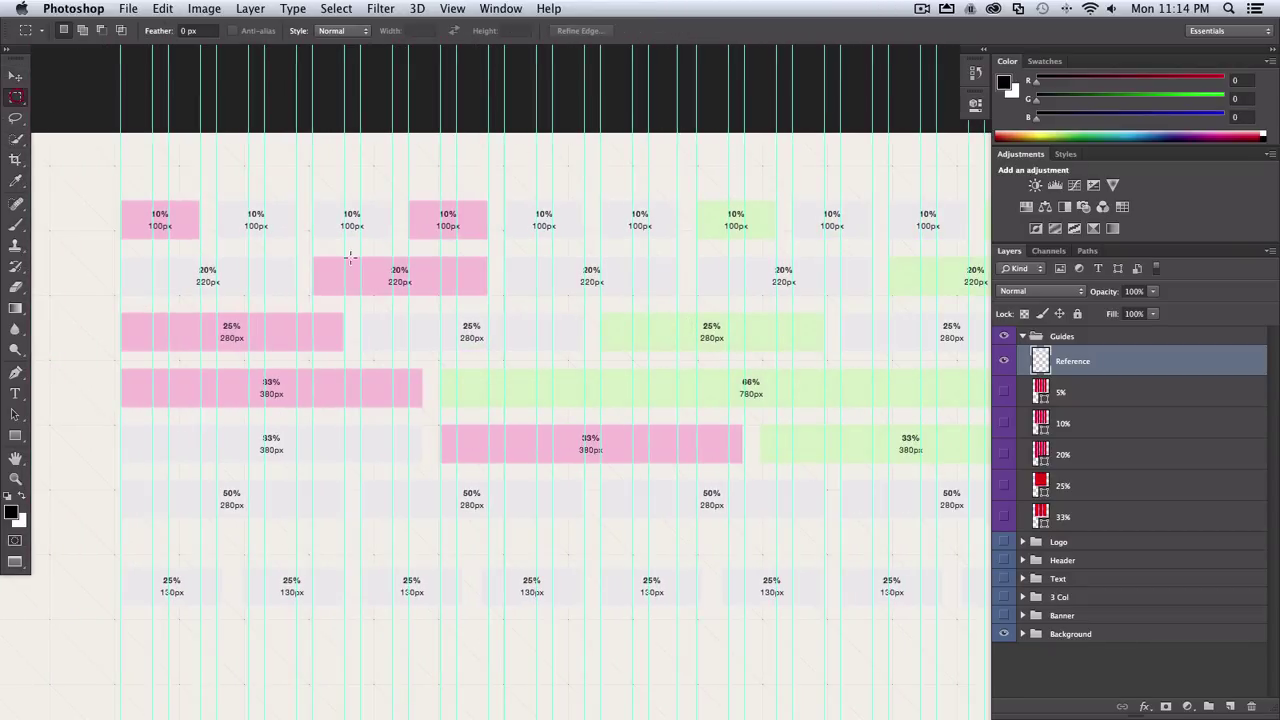
pyautogui.moveTo(312, 250); pyautogui.dragTo(488, 295)
pyautogui.moveTo(509, 253); pyautogui.dragTo(691, 294)
pyautogui.click(677, 293)
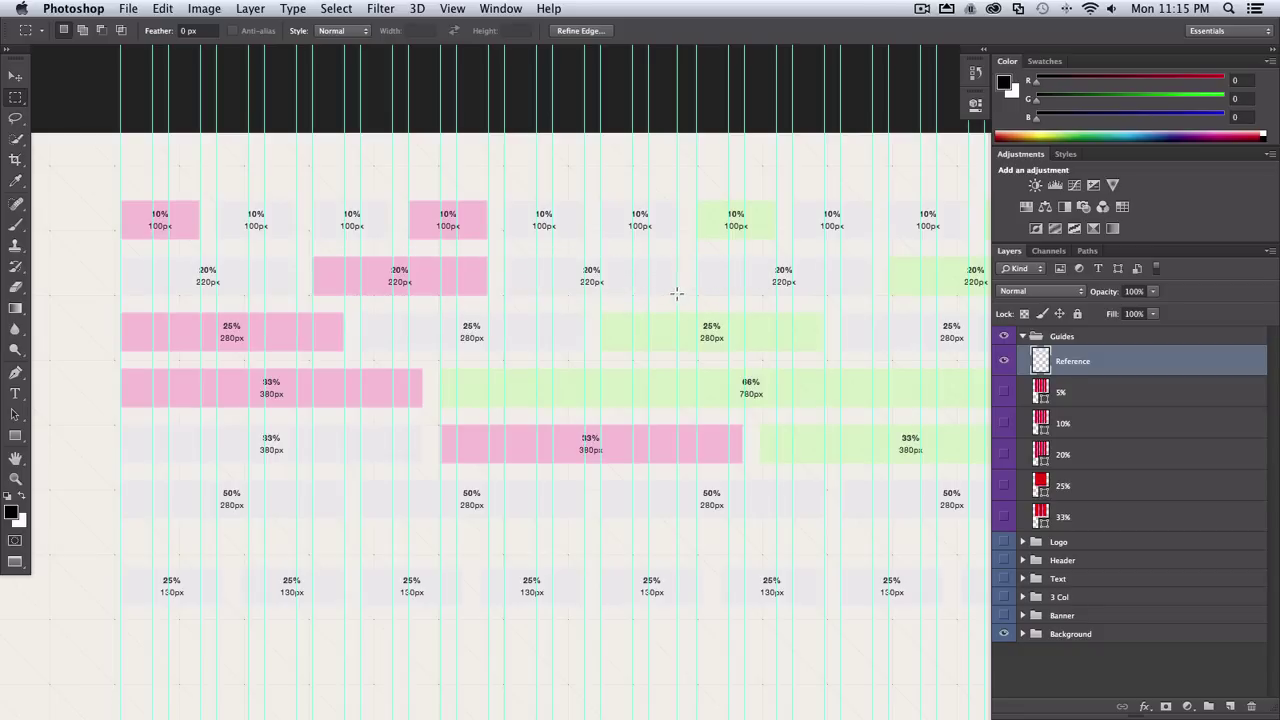
# - Hide the Reference layer, collapse the Guides group and show the Logo, Header, Text, 3 Col and Banner groups
pyautogui.click(1013, 363)
pyautogui.click(1022, 336)
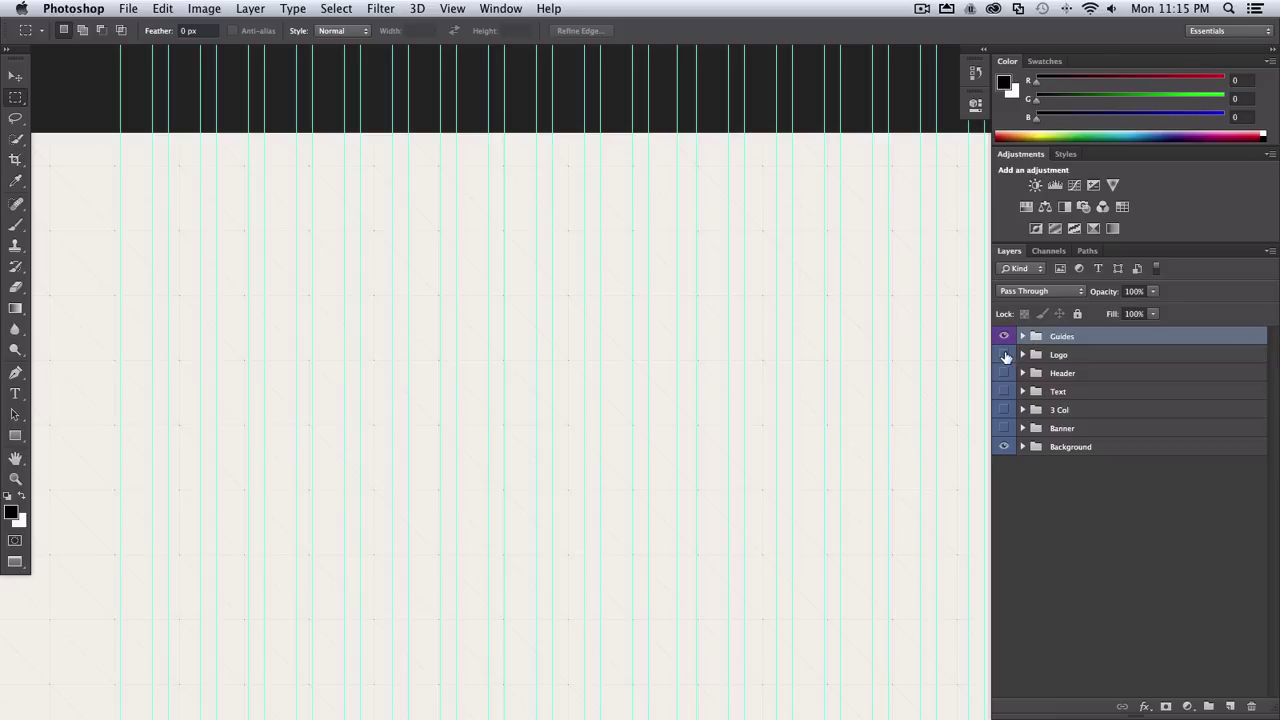
pyautogui.click(1010, 428)
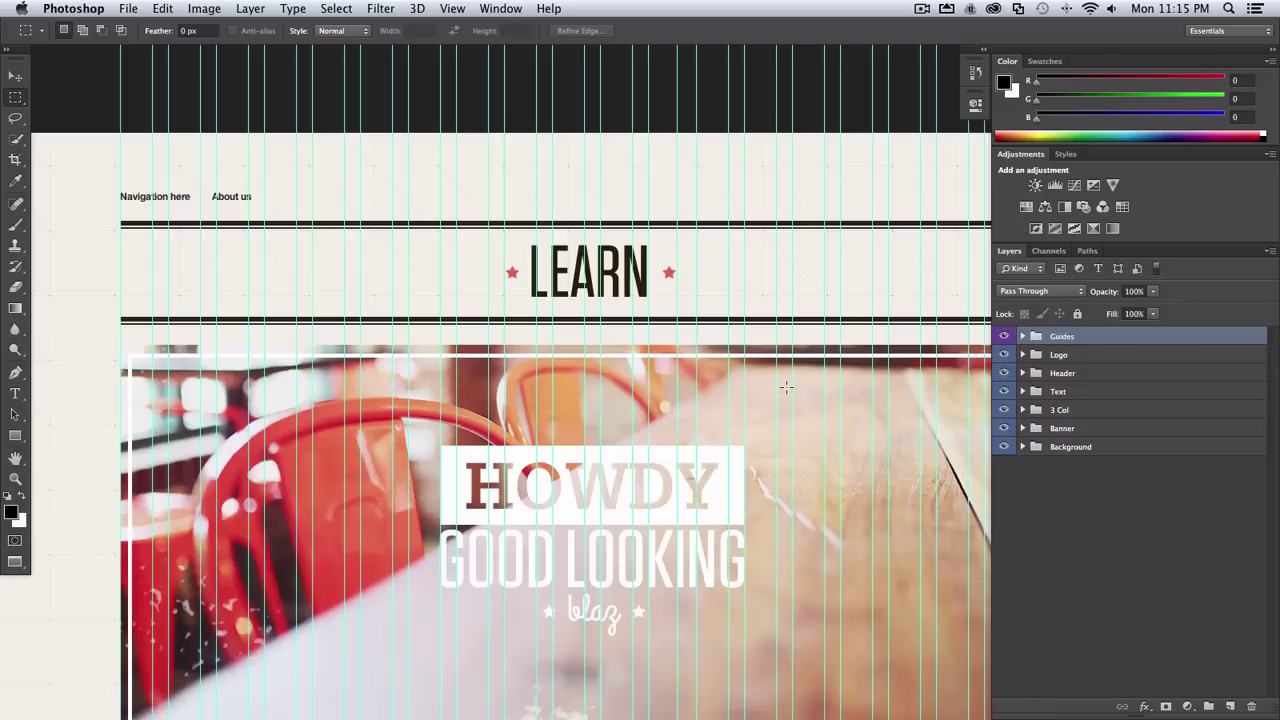
# - Marquee across the LEARN header to check its width against the column guides, then clear the selection
pyautogui.press('v')
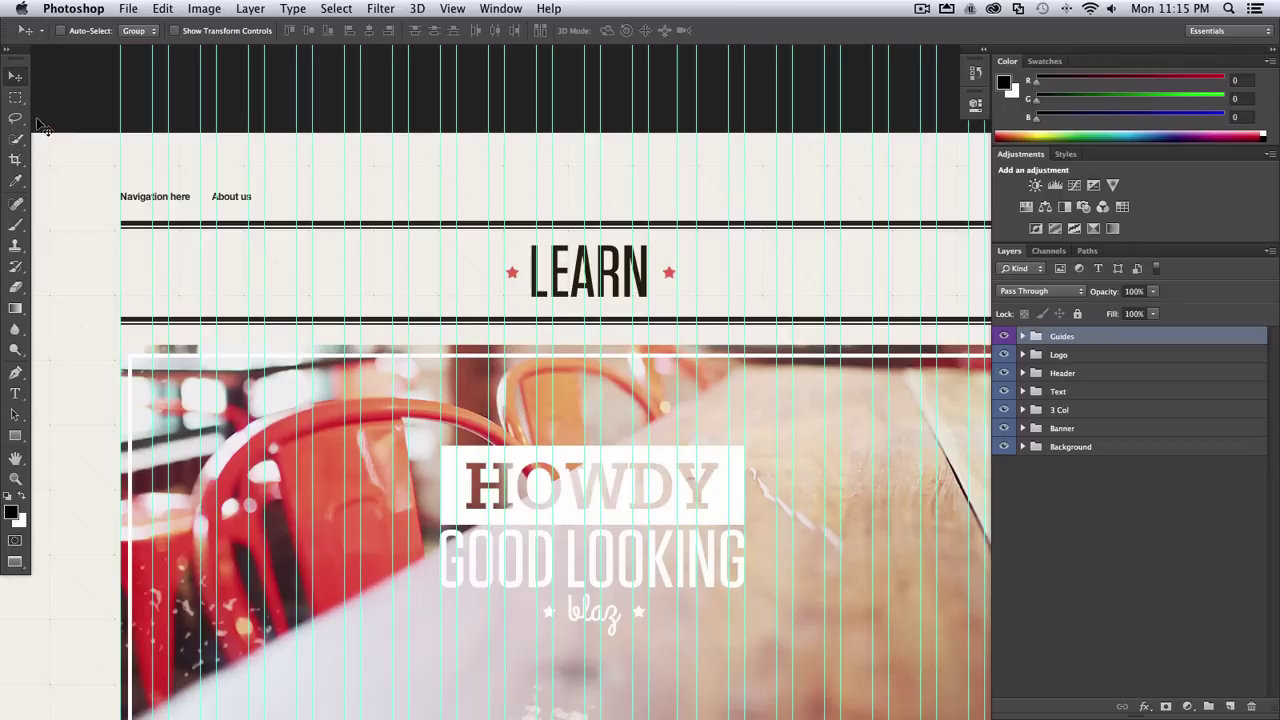
pyautogui.press('m')
pyautogui.moveTo(120, 240); pyautogui.dragTo(899, 261)
pyautogui.hscroll(-5, 603, 248)
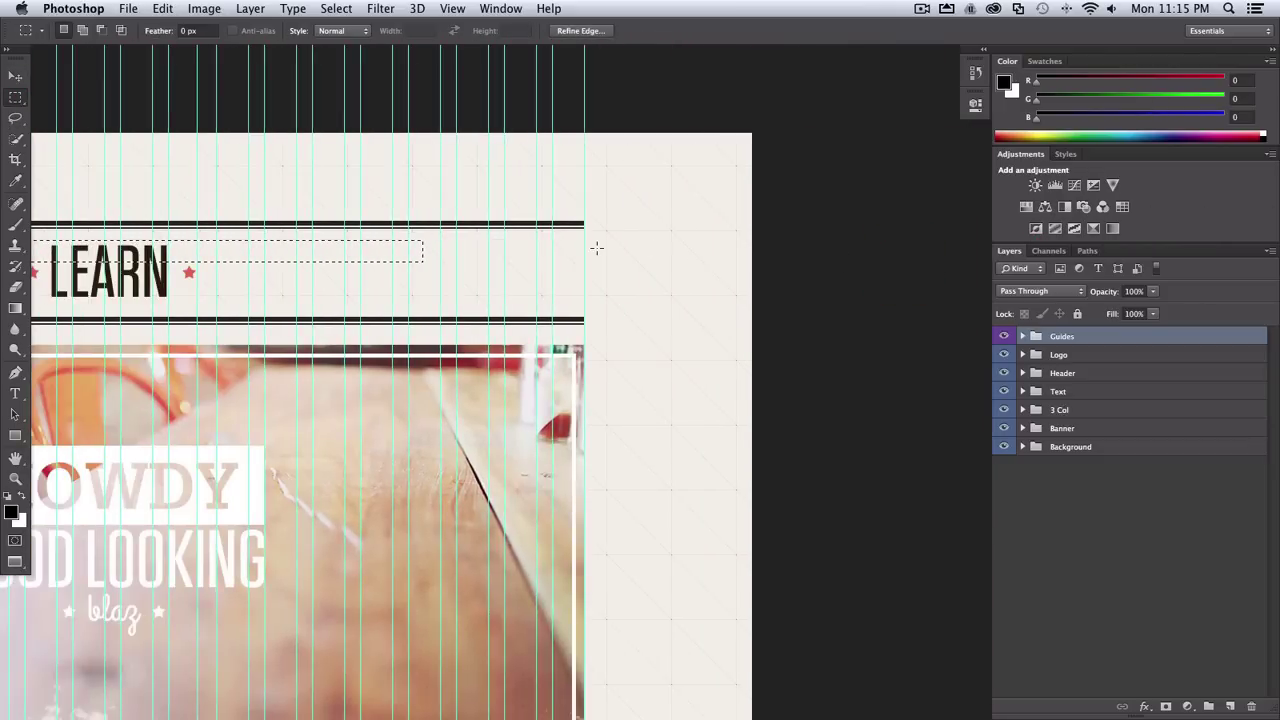
pyautogui.press('super+h')
pyautogui.press('super+minus')
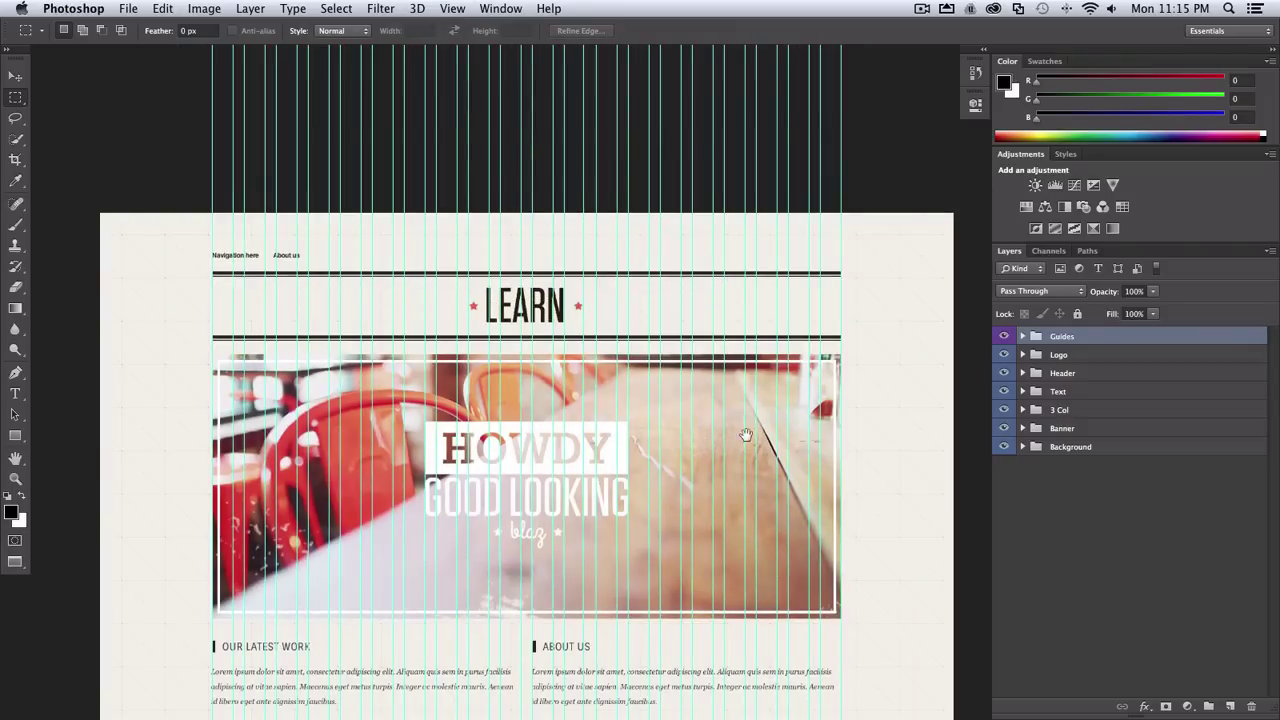
# - Outline the HOWDY GOOD LOOKING banner with a marquee to check that it spans the full grid width
pyautogui.scroll(-5, 768, 421)
pyautogui.click(687, 321)
pyautogui.moveTo(224, 194); pyautogui.dragTo(853, 451)
pyautogui.moveTo(724, 389); pyautogui.dragTo(722, 296)
# - Outline the Our Latest Work column, the About Us column and the first of the three photos with marquees against the guides, then deselect
pyautogui.moveTo(197, 267); pyautogui.dragTo(506, 490)
pyautogui.moveTo(516, 262); pyautogui.dragTo(826, 472)
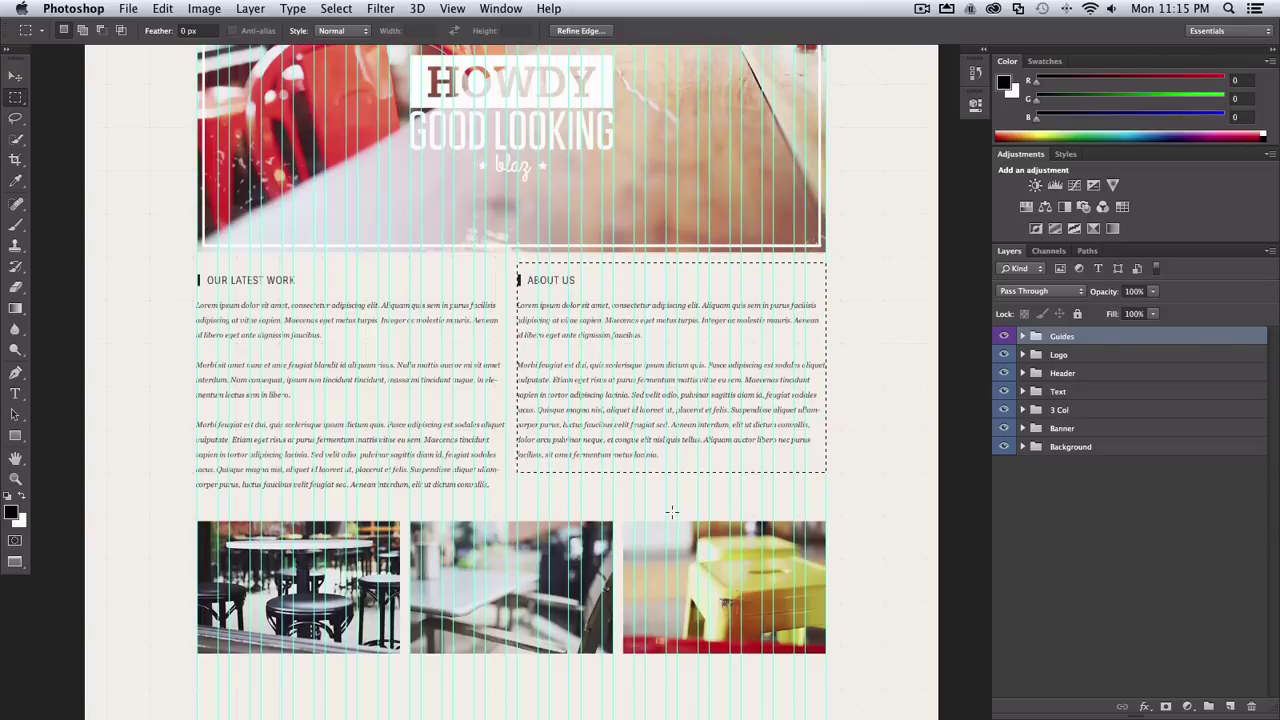
pyautogui.click(634, 500)
pyautogui.moveTo(517, 500); pyautogui.dragTo(521, 394)
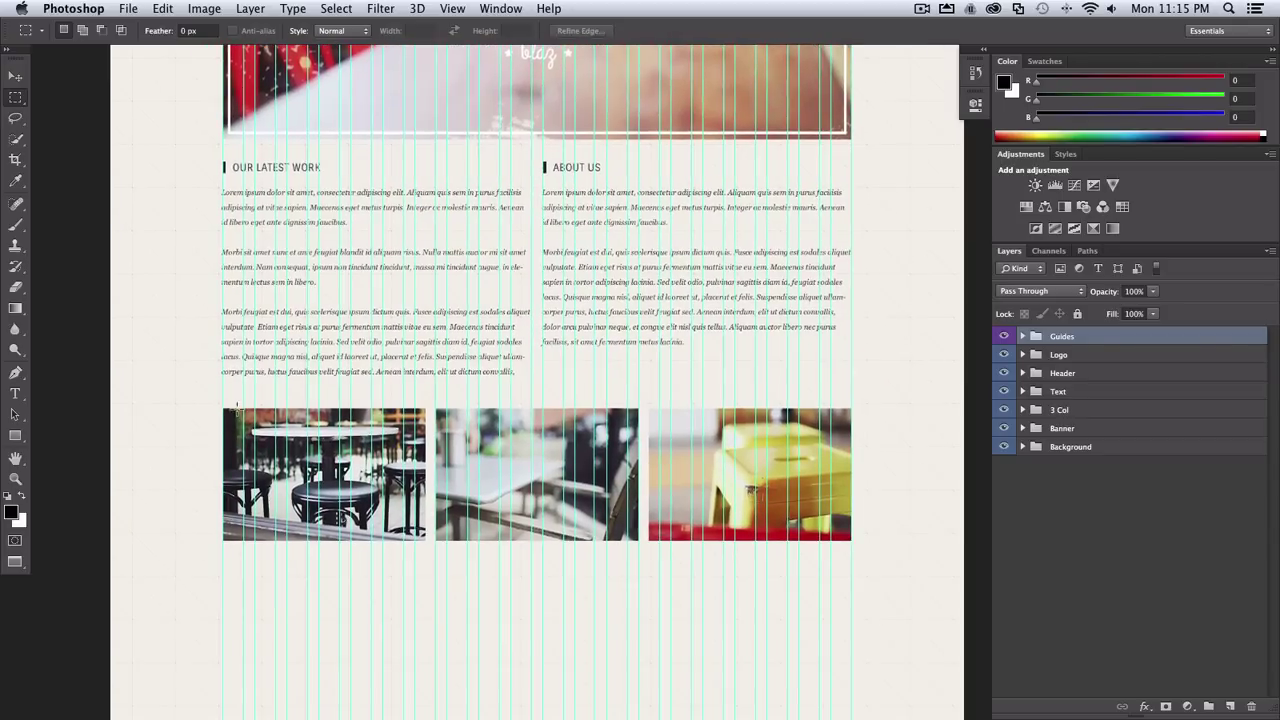
pyautogui.moveTo(223, 404); pyautogui.dragTo(428, 543)
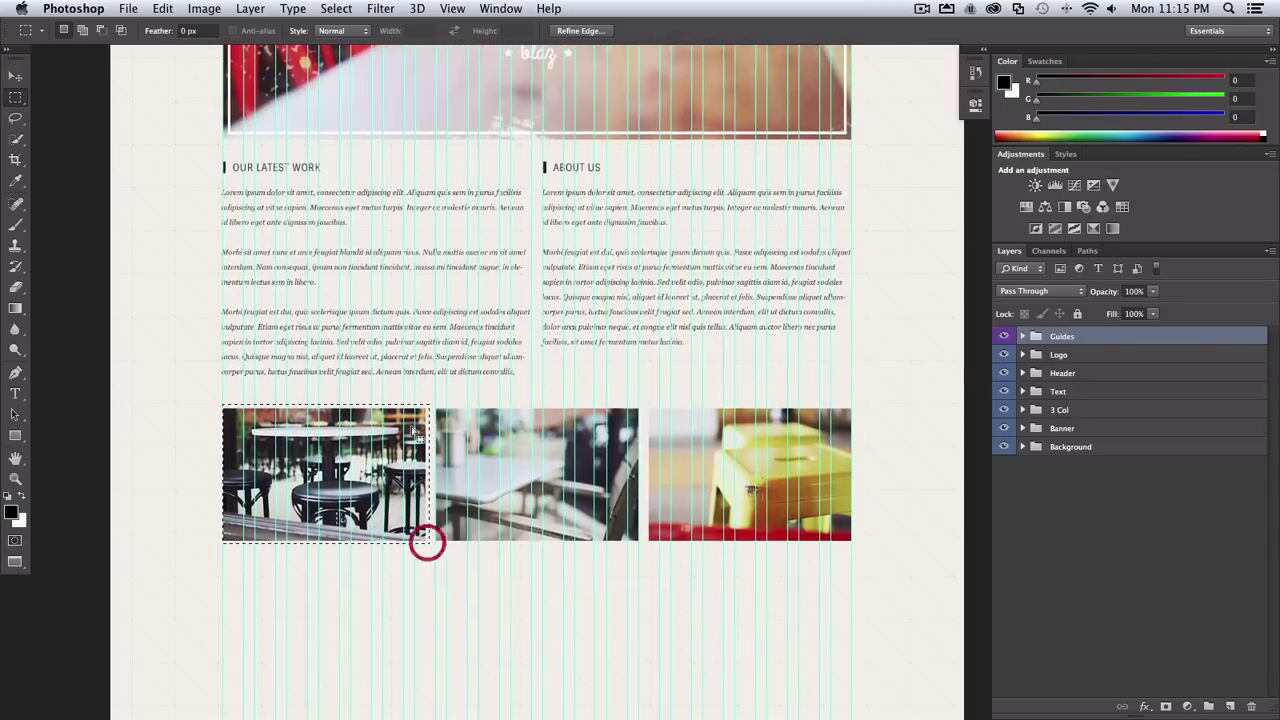
pyautogui.press('super+d')
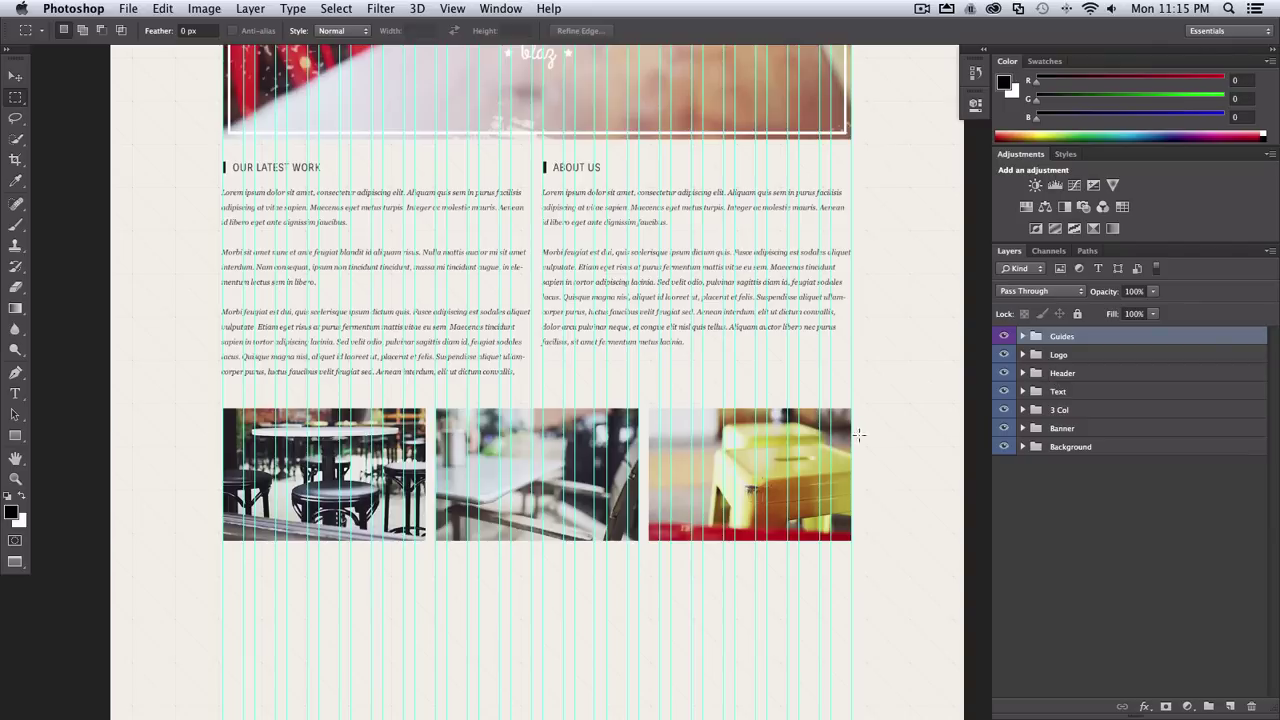
# - Expand the Guides group, show its 33% layer and move that overlay down so it covers the three photos
pyautogui.click(1022, 336)
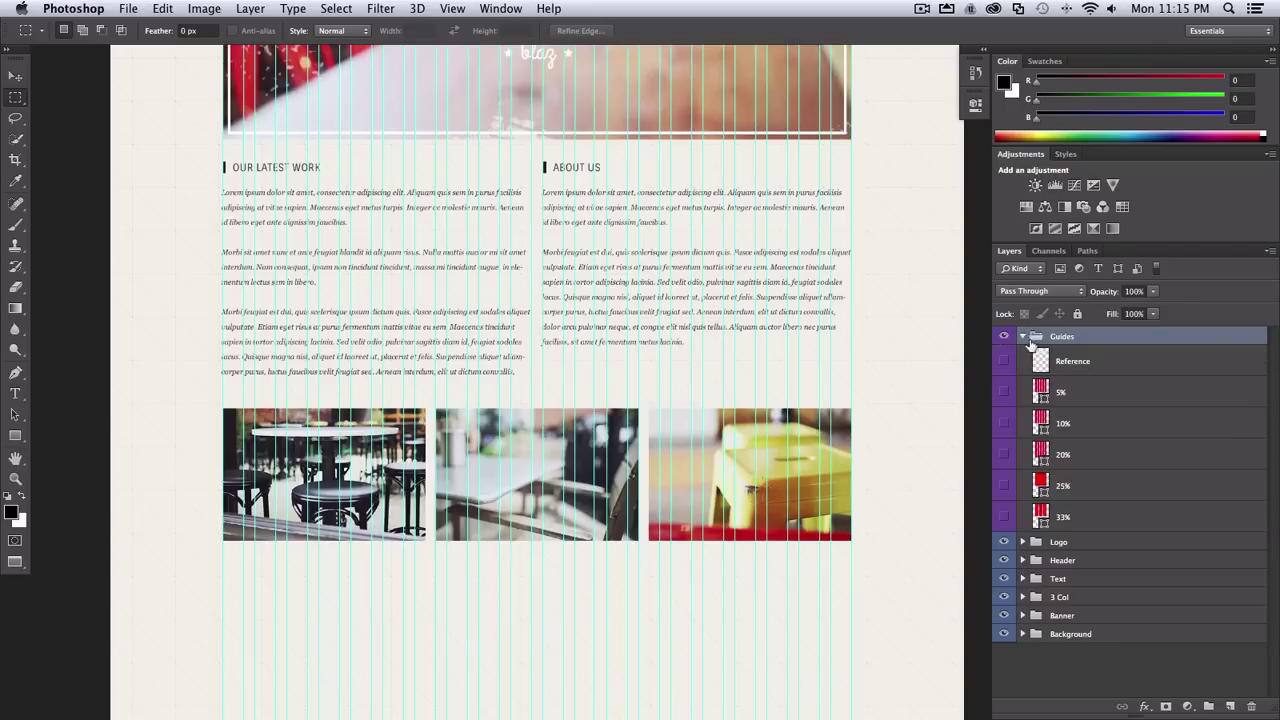
pyautogui.click(1004, 518)
pyautogui.click(1057, 519)
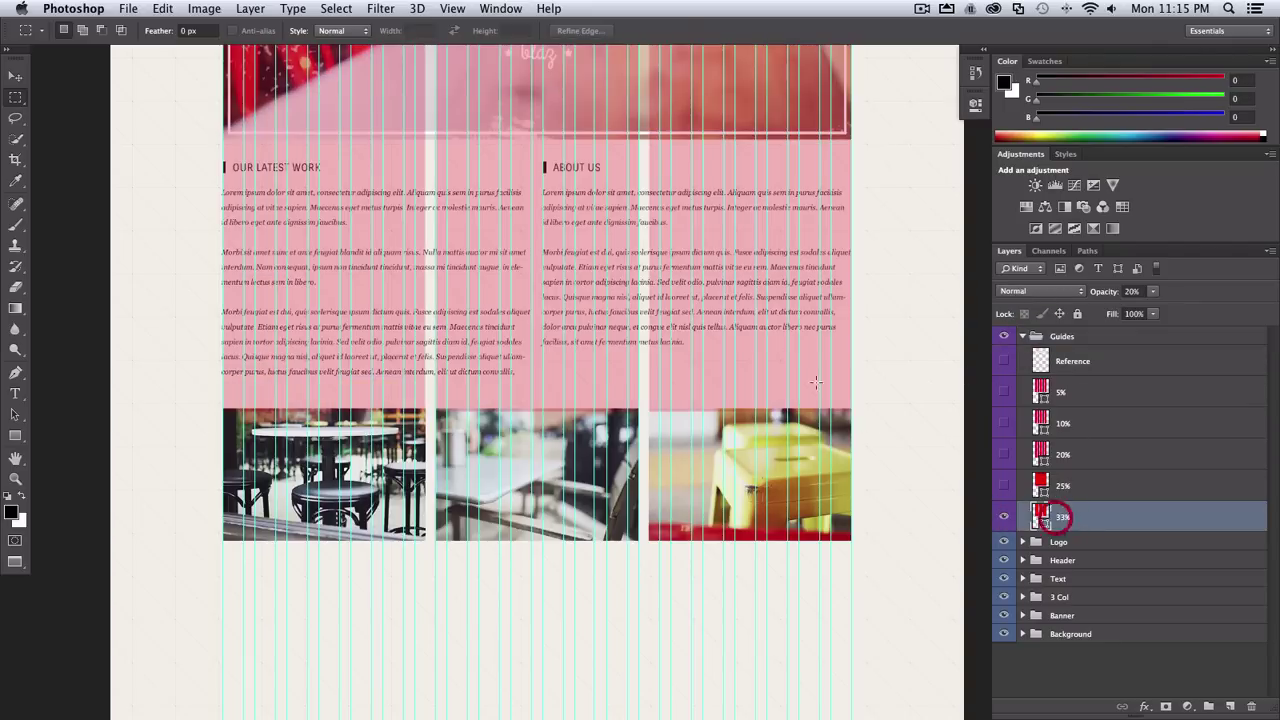
pyautogui.press('v')
pyautogui.moveTo(688, 250); pyautogui.dragTo(689, 349)
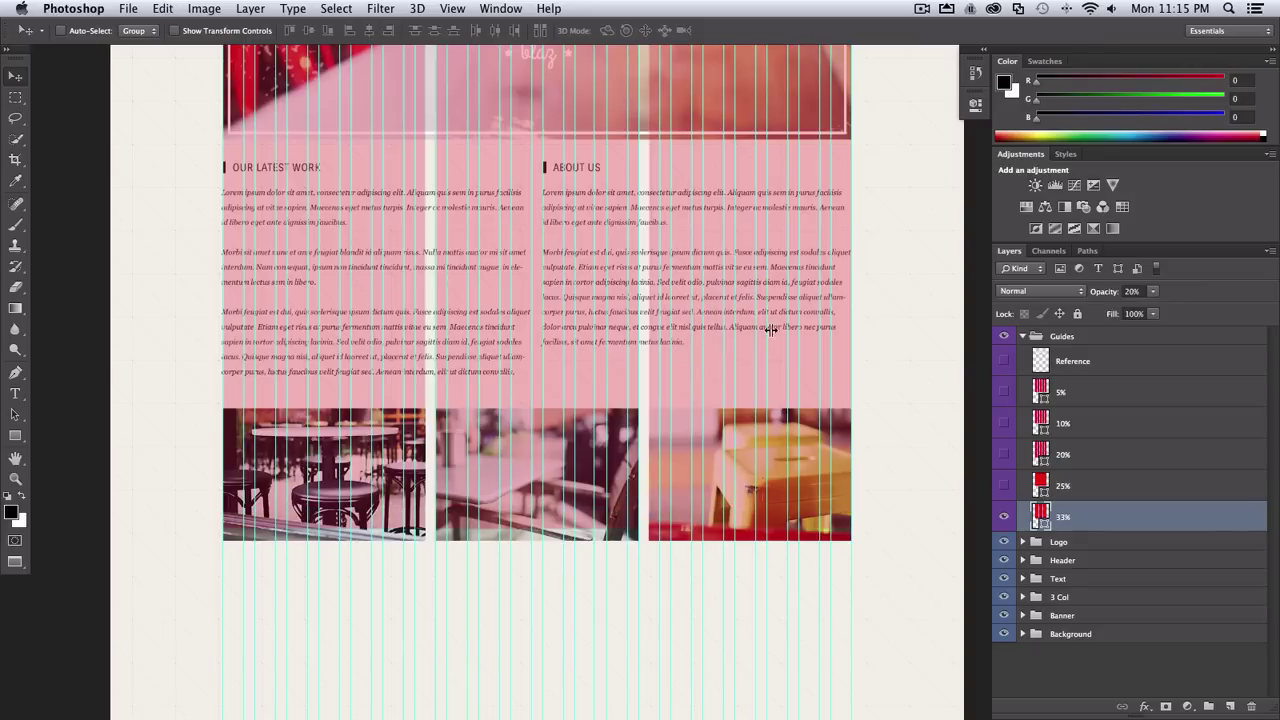
# - Hide the column guides and the 33% layer to leave the page design uncovered
pyautogui.press('super+semicolon')
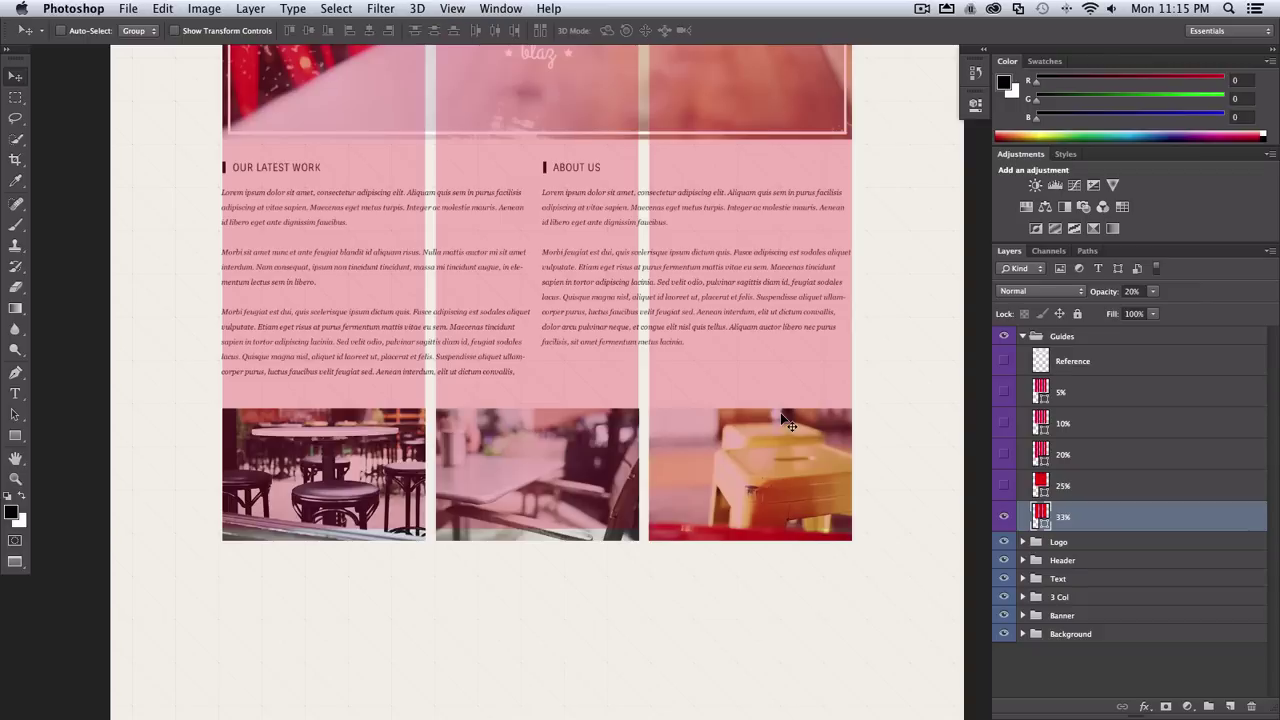
pyautogui.click(1004, 518)
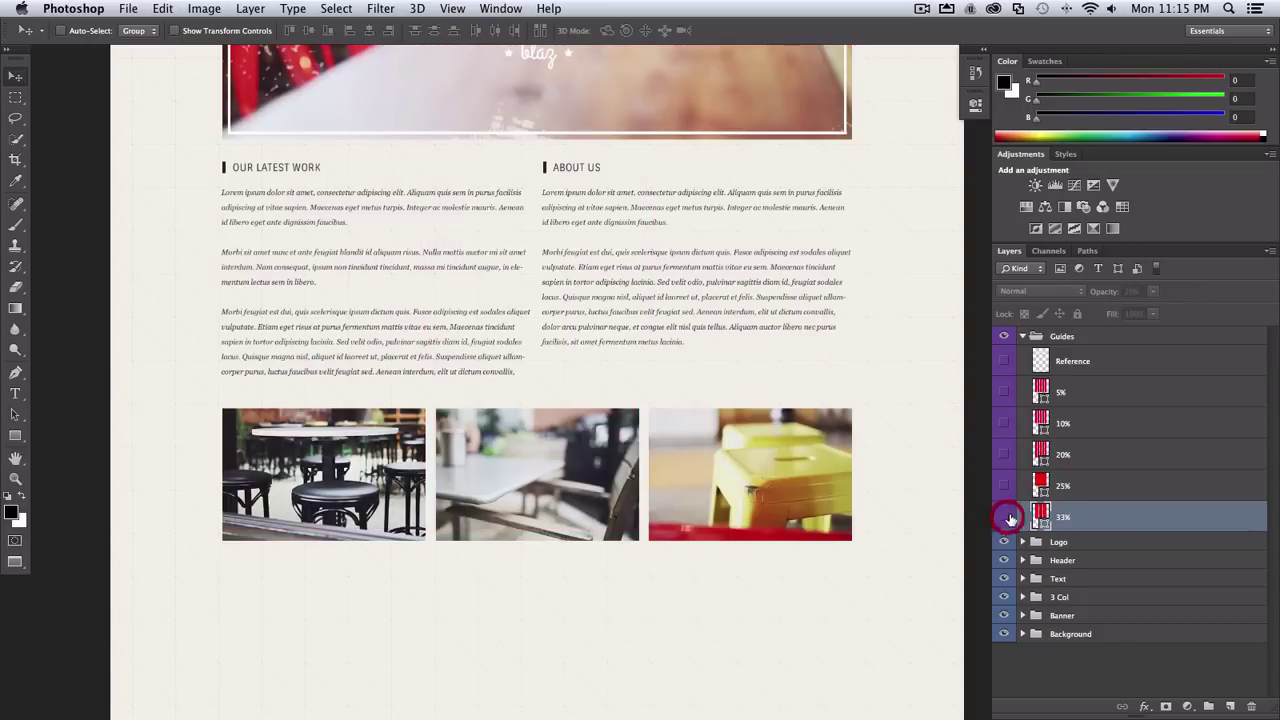
pyautogui.scroll(5, 866, 505)
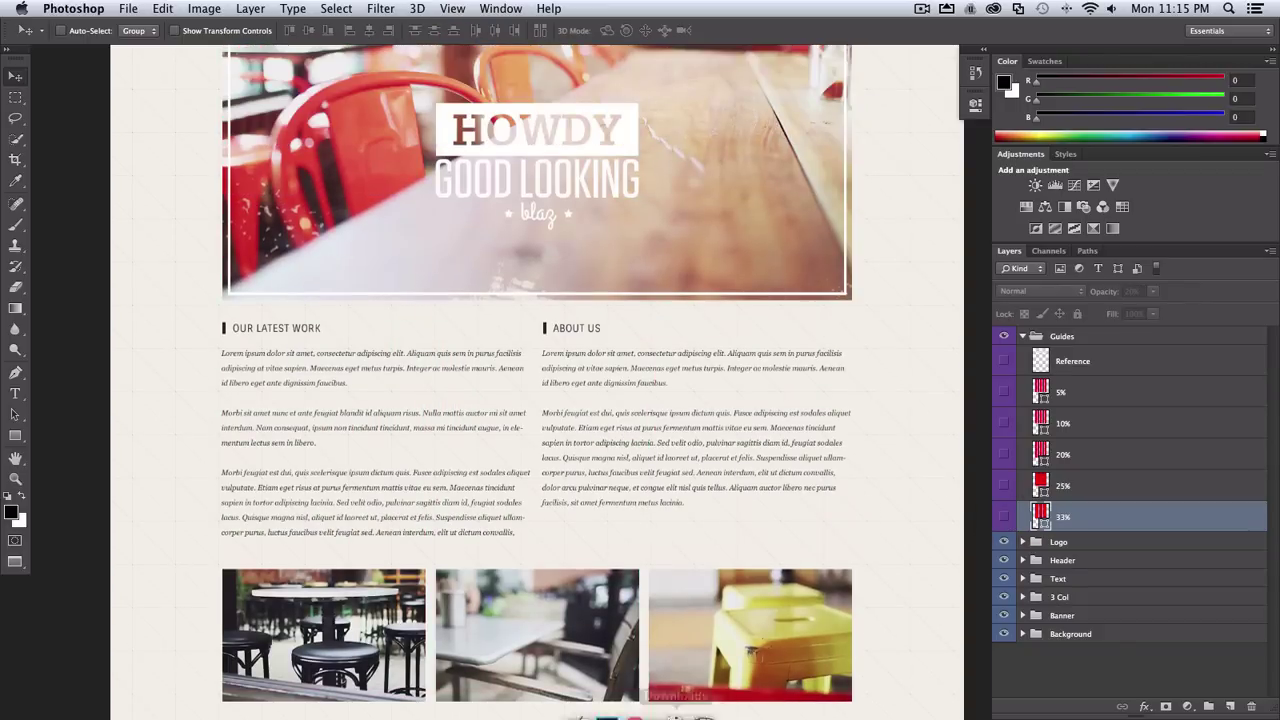
pyautogui.scroll(4, 687, 355)
# - Switch to Google Chrome and examine the LEARN header on the Learn Responsive page
pyautogui.moveTo(570, 718)
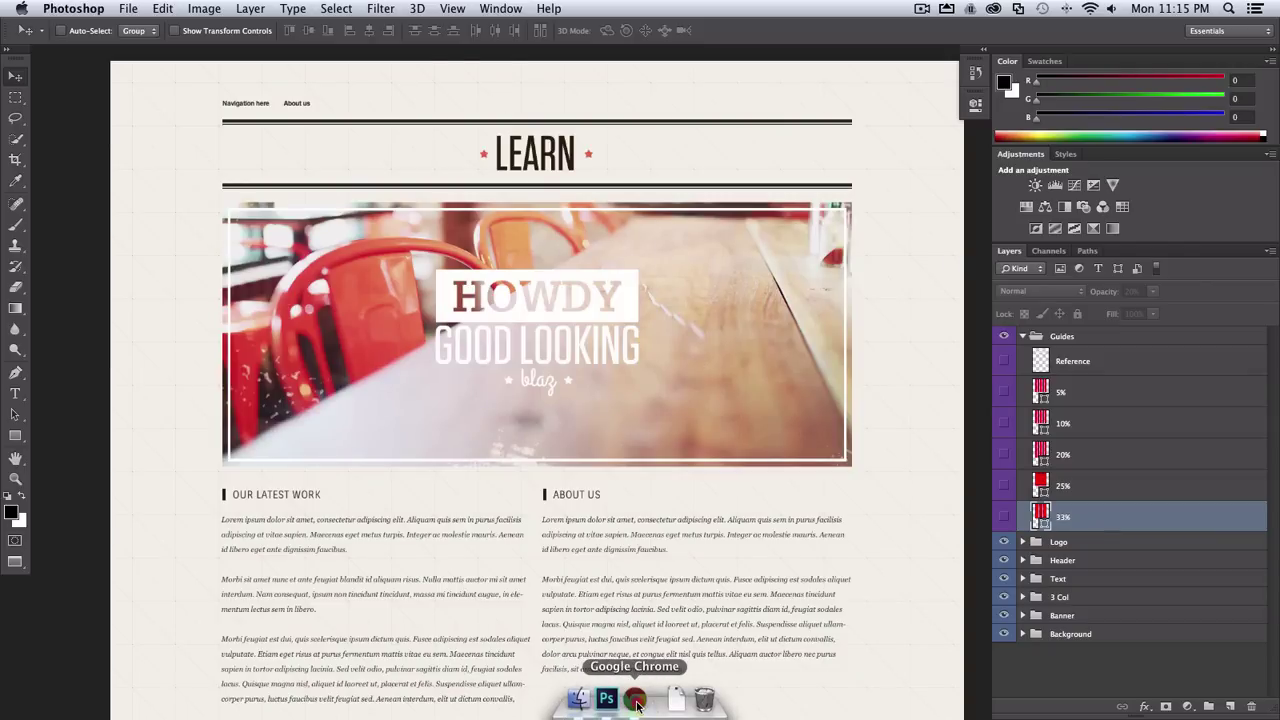
pyautogui.click(636, 700)
pyautogui.click(314, 36)
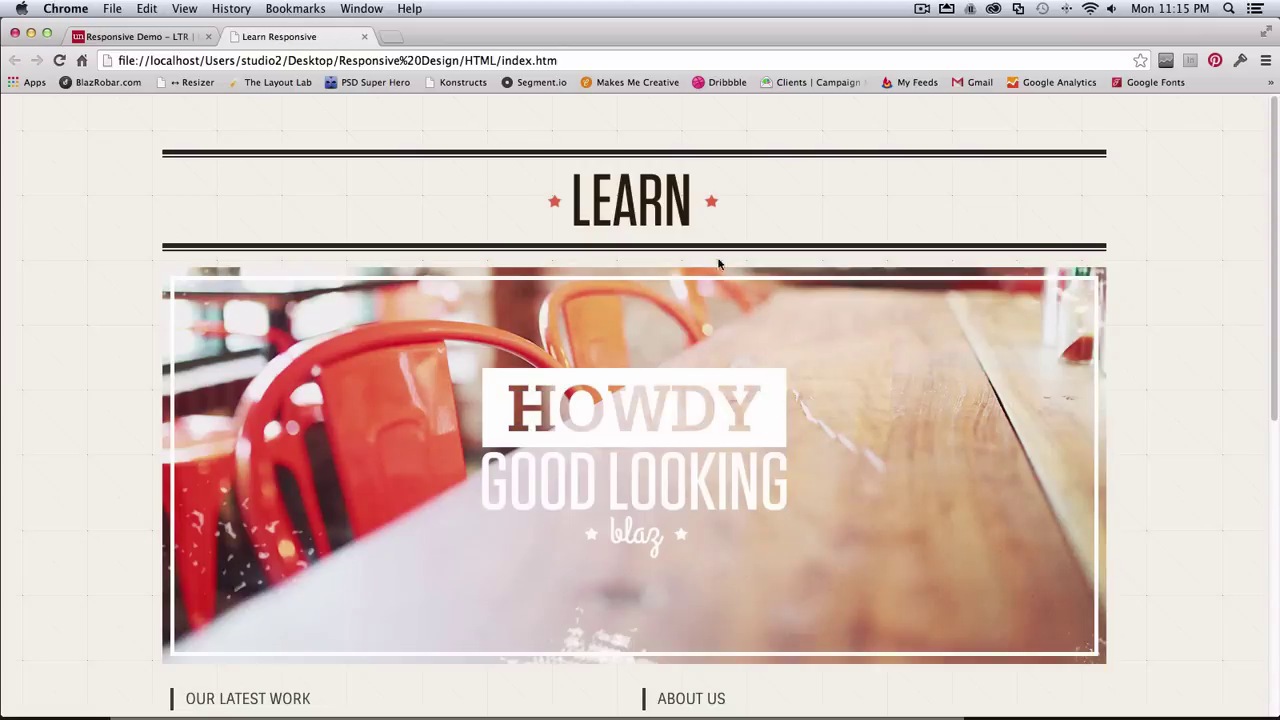
pyautogui.doubleClick(660, 200)
pyautogui.click(934, 206)
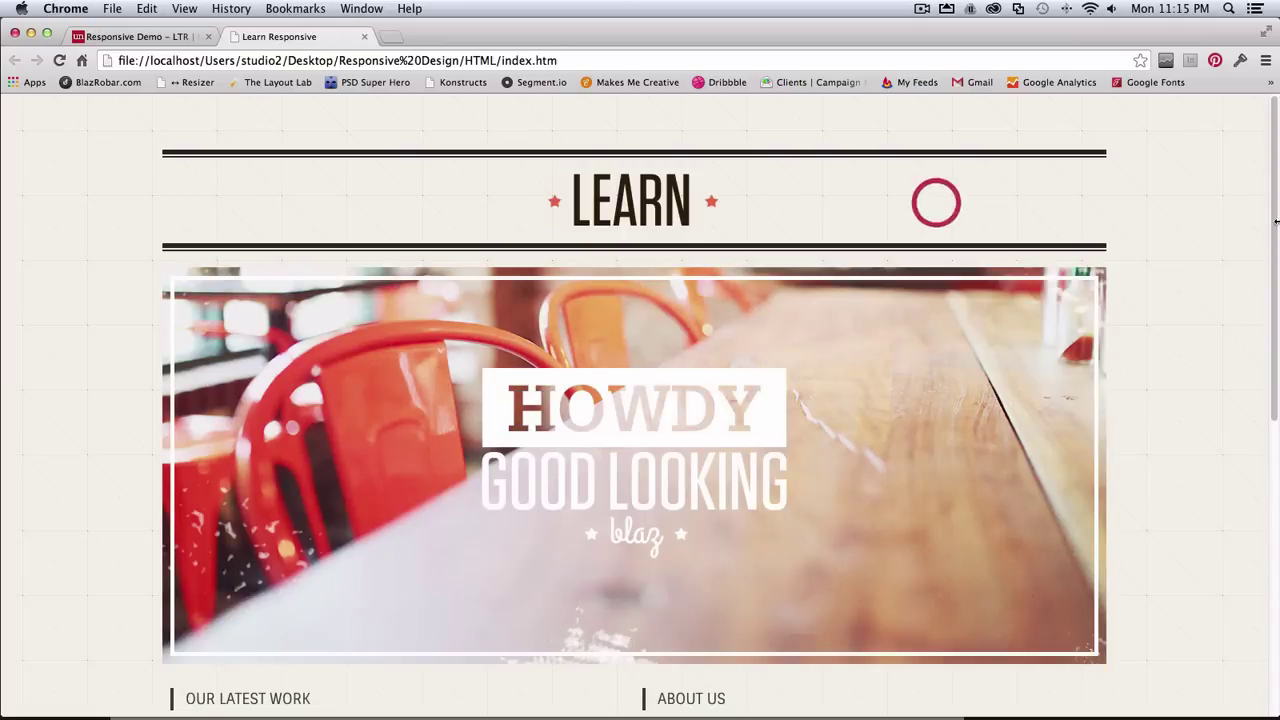
# - Examine the Our Latest Work and About Us text columns on the built page, highlighting their text
pyautogui.moveTo(1272, 230); pyautogui.dragTo(1273, 331)
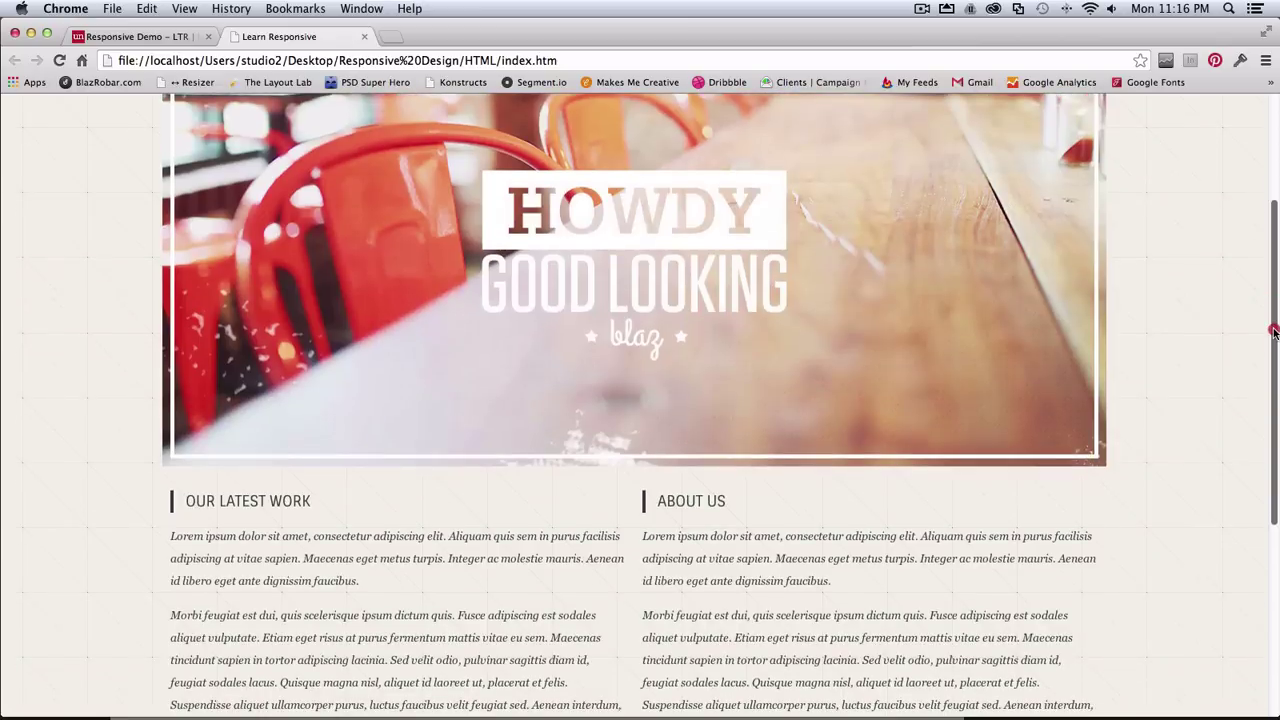
pyautogui.moveTo(389, 533); pyautogui.dragTo(228, 494)
pyautogui.click(1151, 490)
pyautogui.moveTo(1276, 407); pyautogui.dragTo(1273, 537)
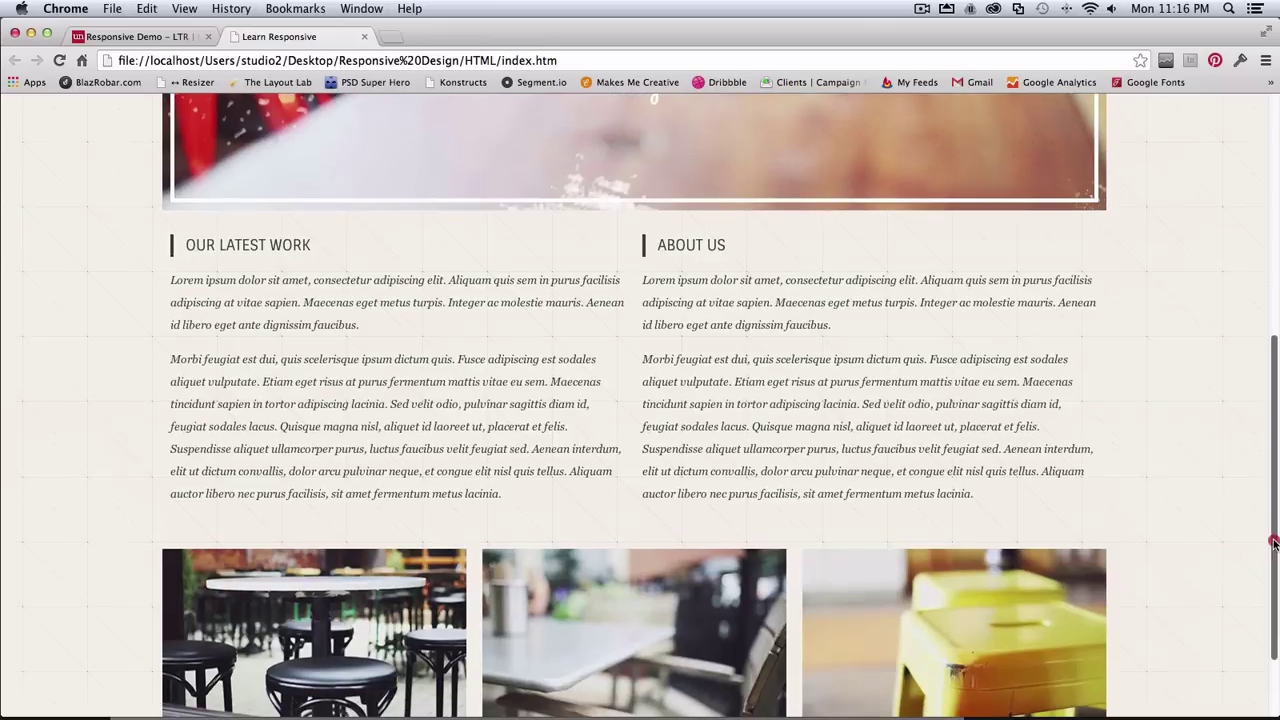
pyautogui.moveTo(986, 498); pyautogui.dragTo(648, 241)
pyautogui.moveTo(182, 252); pyautogui.dragTo(505, 466)
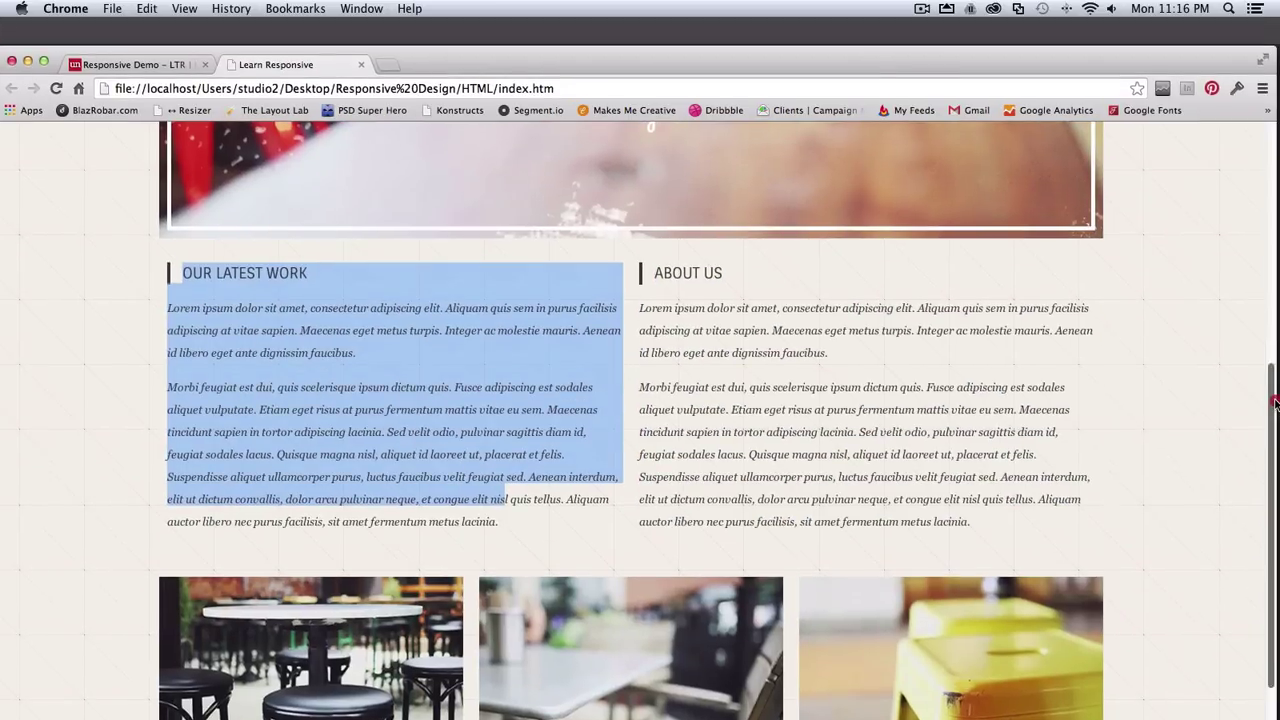
# - Look over the row of three photos at the page's end, then return to the LEARN header
pyautogui.moveTo(1274, 401); pyautogui.dragTo(1266, 586)
pyautogui.moveTo(893, 69); pyautogui.dragTo(896, 42)
pyautogui.click(1062, 364)
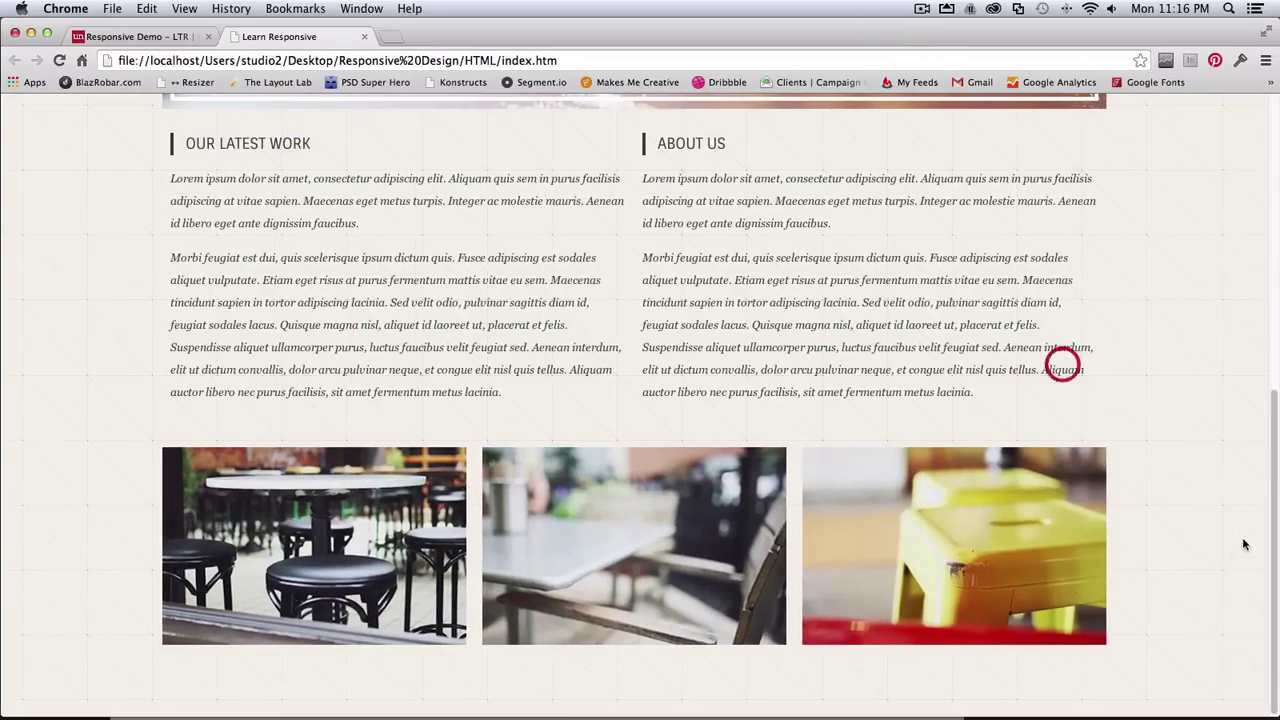
pyautogui.moveTo(1268, 543); pyautogui.dragTo(1277, 203)
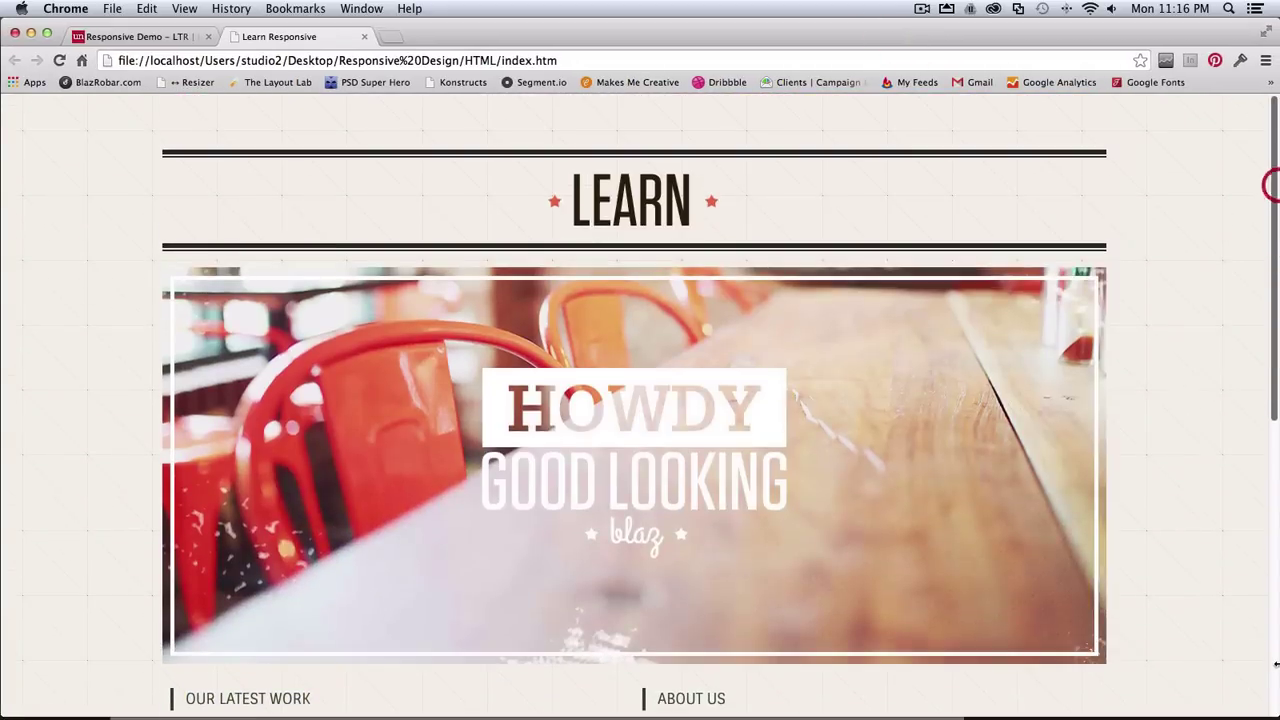
# - Resize the browser window around half the screen width and narrower to check how the text columns and photos reflow
pyautogui.moveTo(1274, 712); pyautogui.dragTo(646, 713)
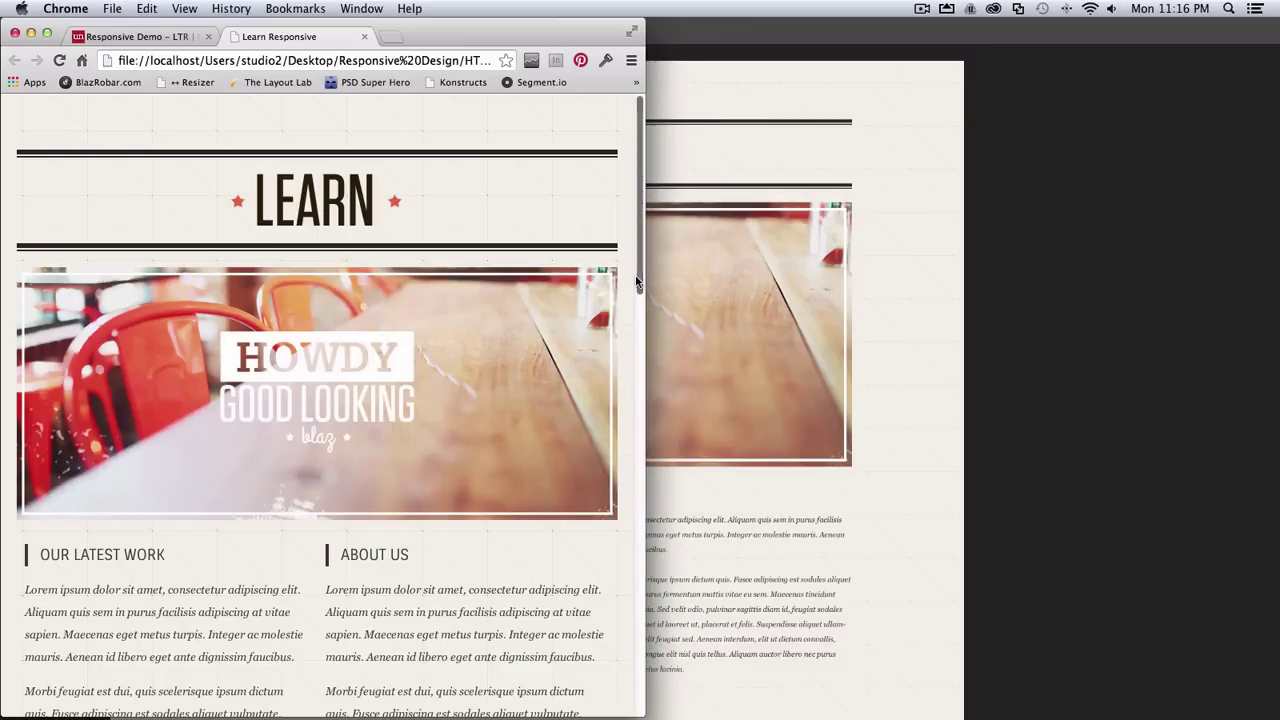
pyautogui.moveTo(641, 285); pyautogui.dragTo(629, 476)
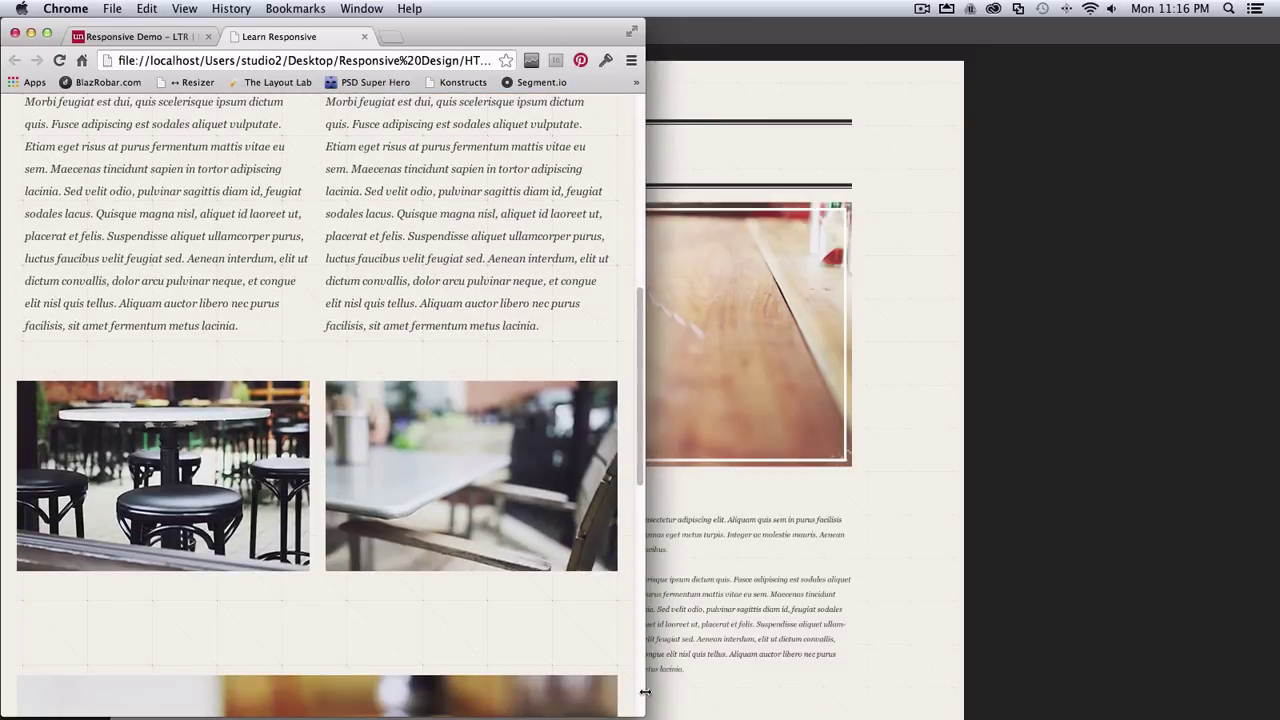
pyautogui.moveTo(646, 715); pyautogui.dragTo(750, 715)
pyautogui.moveTo(743, 418); pyautogui.dragTo(750, 528)
pyautogui.moveTo(749, 712); pyautogui.dragTo(581, 694)
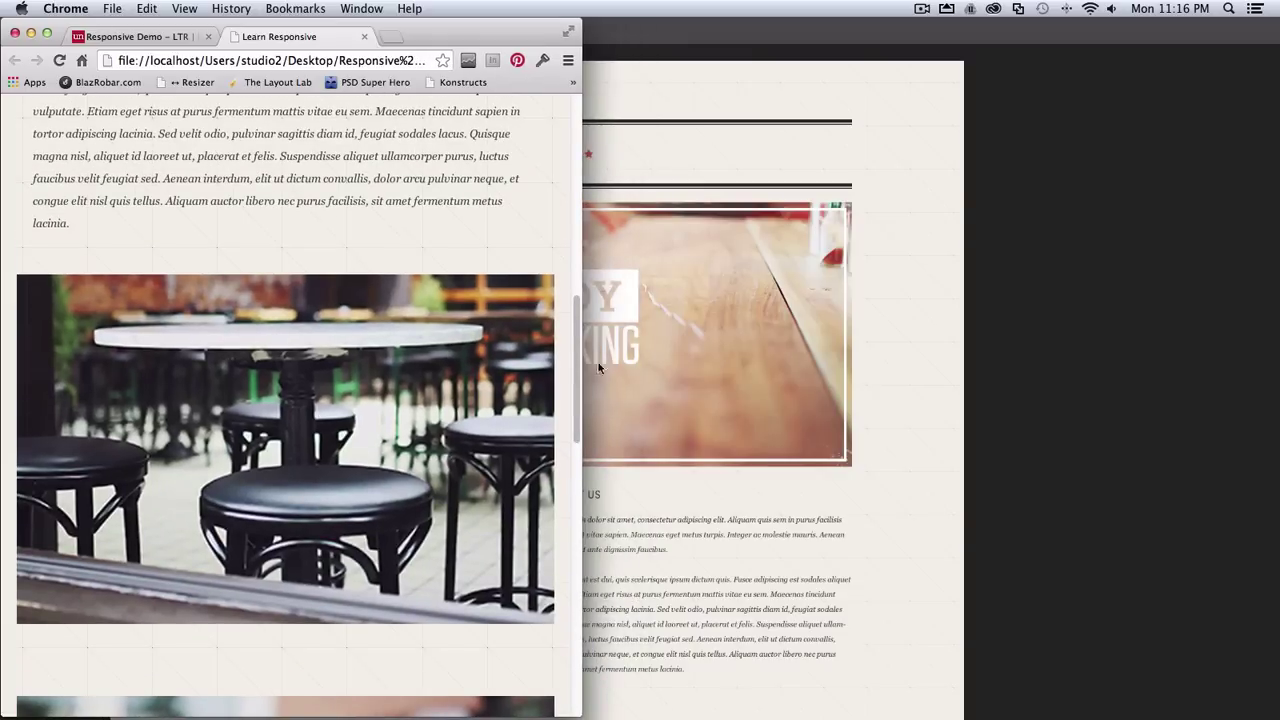
pyautogui.moveTo(575, 387); pyautogui.dragTo(576, 123)
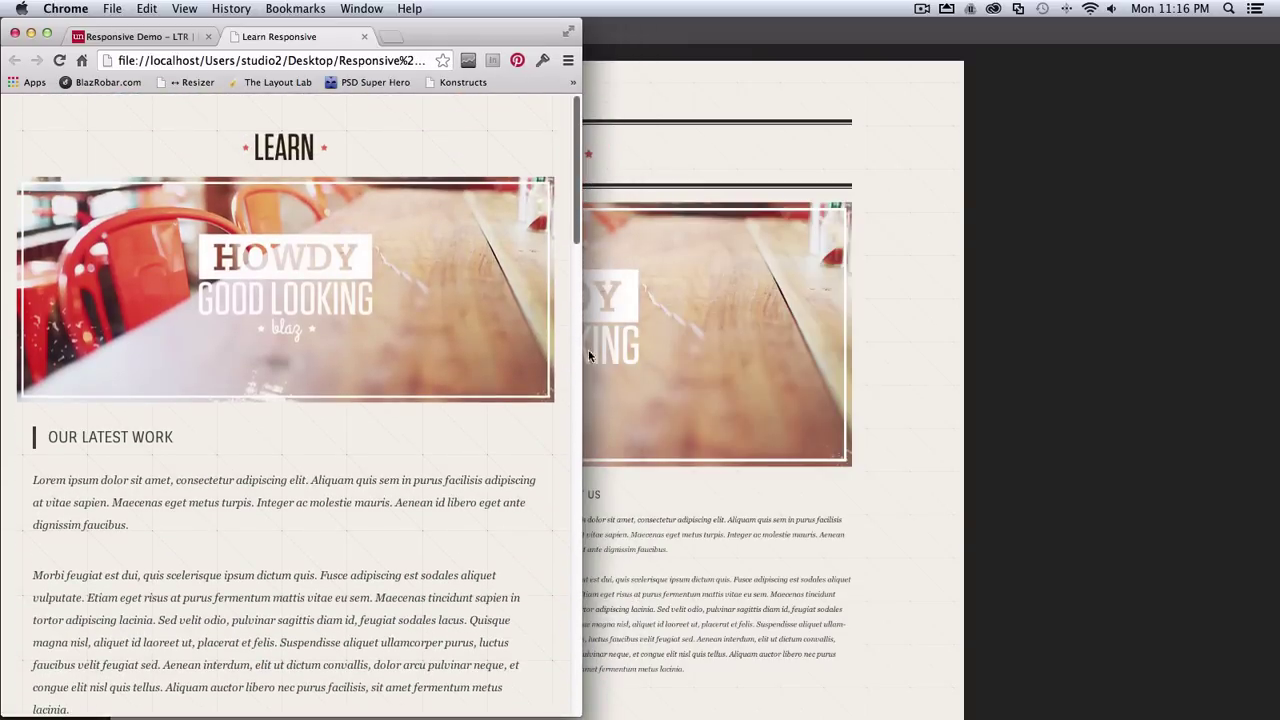
# - Narrow the browser window to phone width and look through the stacked content down the page
pyautogui.moveTo(578, 414); pyautogui.dragTo(255, 454)
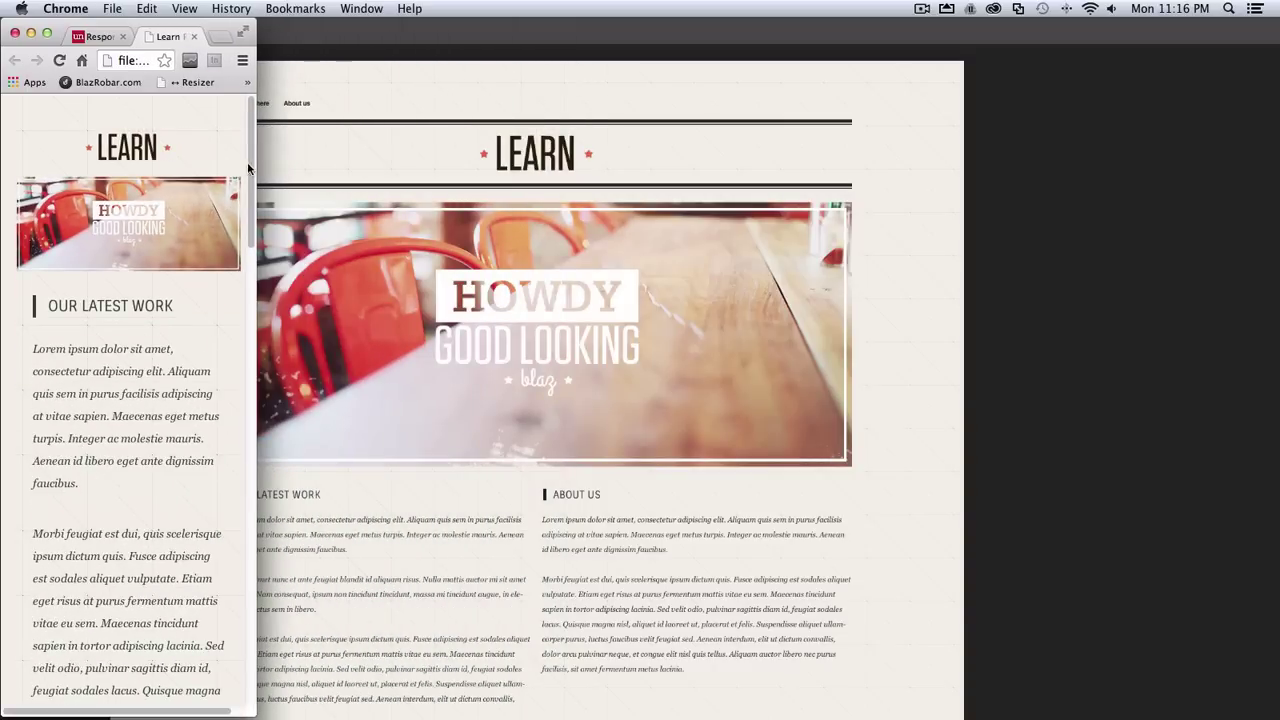
pyautogui.scroll(-1, 249, 167)
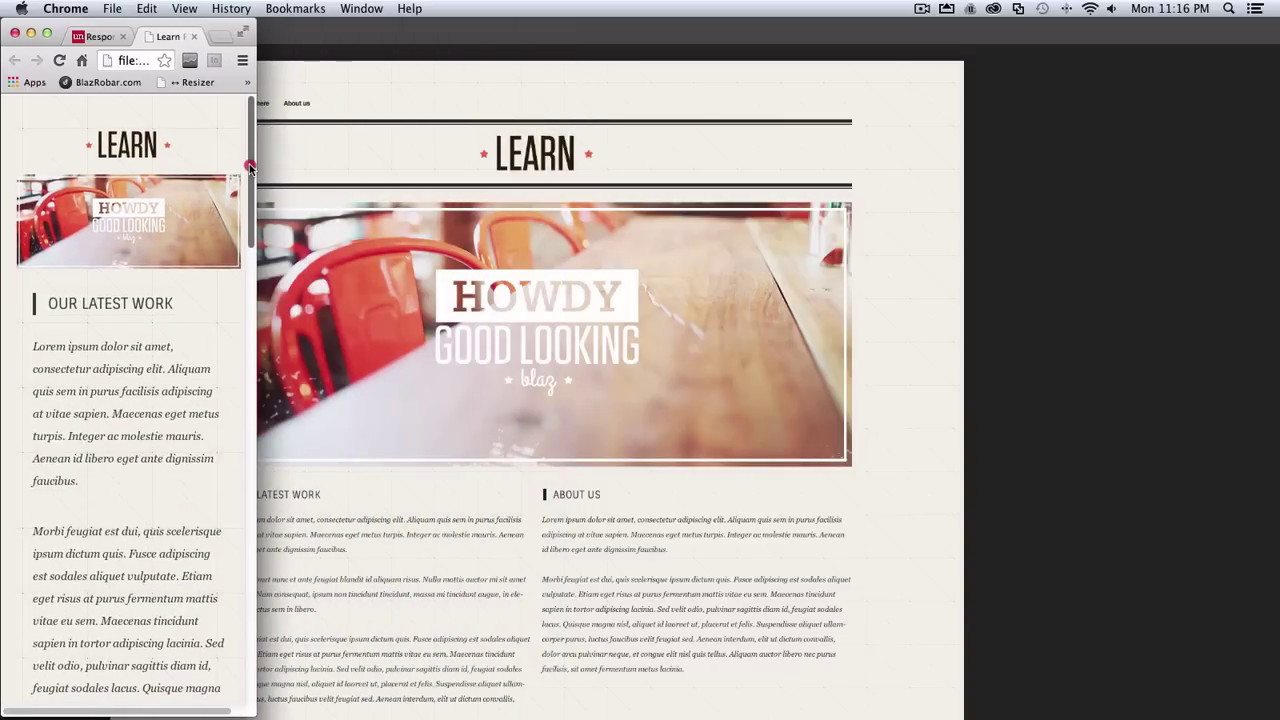
pyautogui.moveTo(249, 167); pyautogui.dragTo(249, 663)
pyautogui.click(260, 397)
pyautogui.moveTo(249, 563); pyautogui.dragTo(260, 464)
pyautogui.click(260, 464)
# - Compare the layout at medium and phone window widths, then widen the browser window back to the full screen width
pyautogui.moveTo(252, 600); pyautogui.dragTo(706, 648)
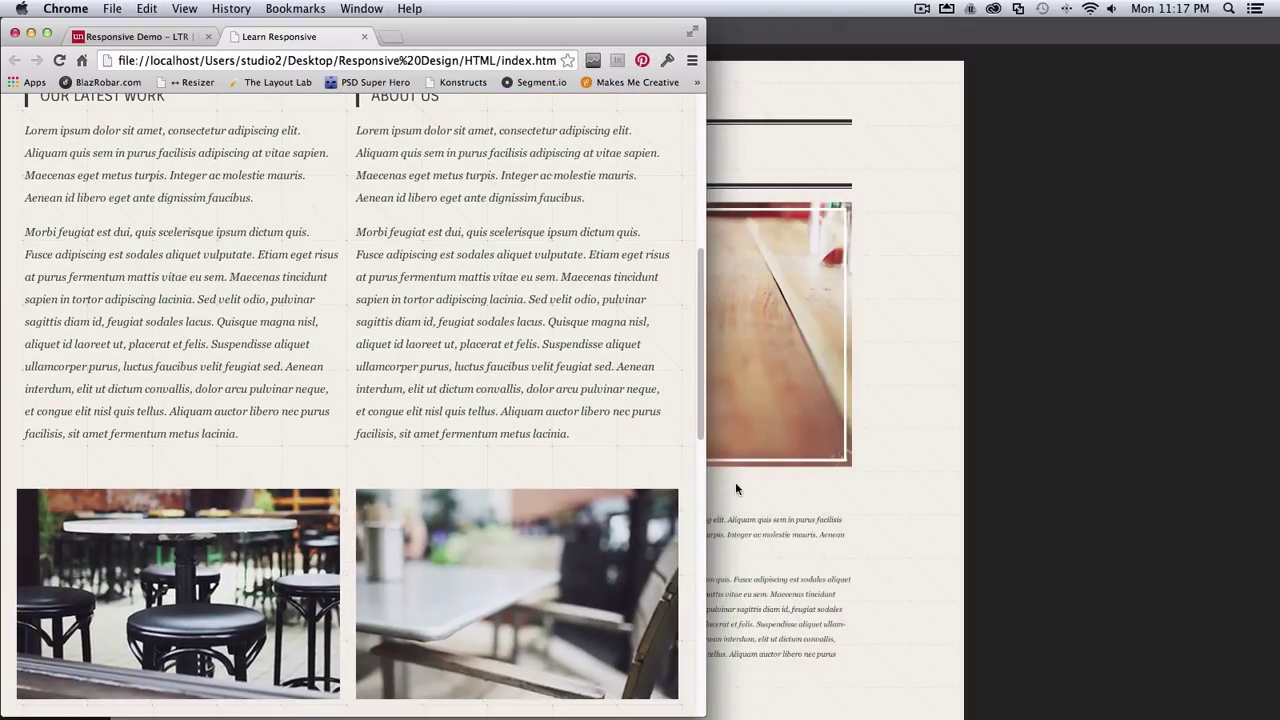
pyautogui.scroll(10, 690, 300)
pyautogui.click(674, 190)
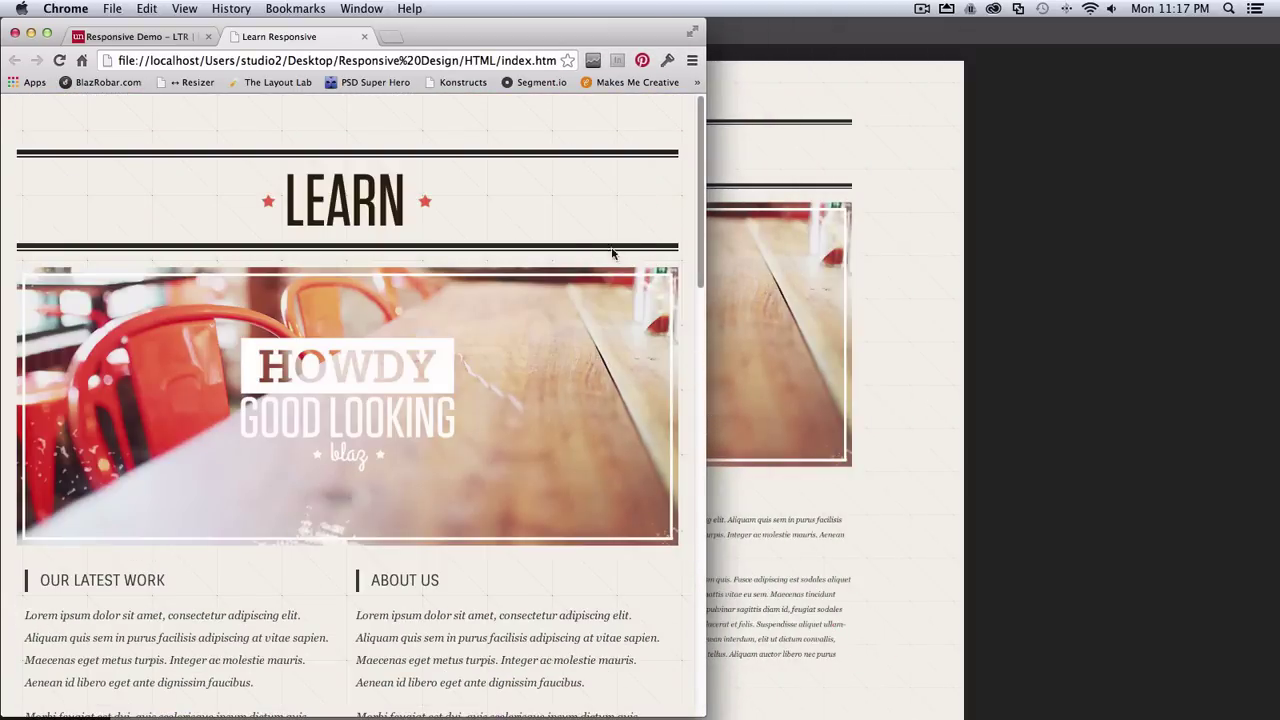
pyautogui.moveTo(703, 358); pyautogui.dragTo(256, 368)
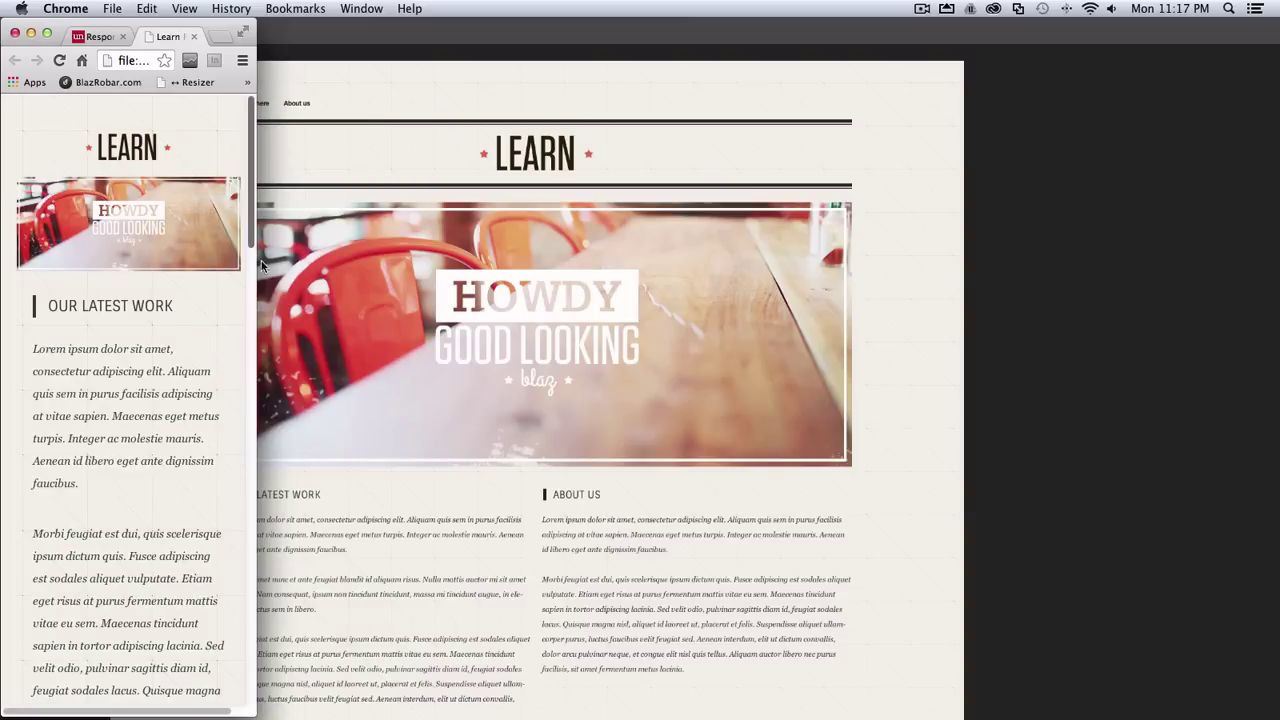
pyautogui.moveTo(258, 300); pyautogui.dragTo(1276, 356)
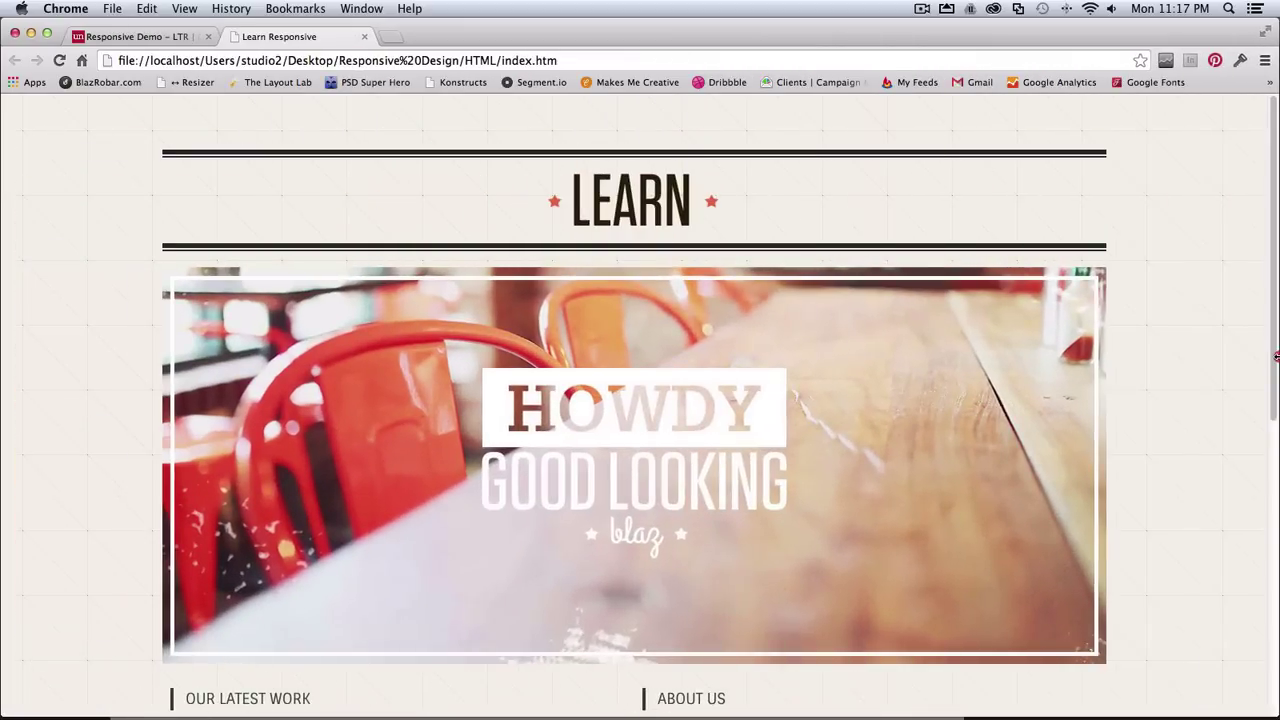
# - Launch the Resizer bookmarklet and review the page in the Mobile 320x480 portrait preview
pyautogui.click(178, 83)
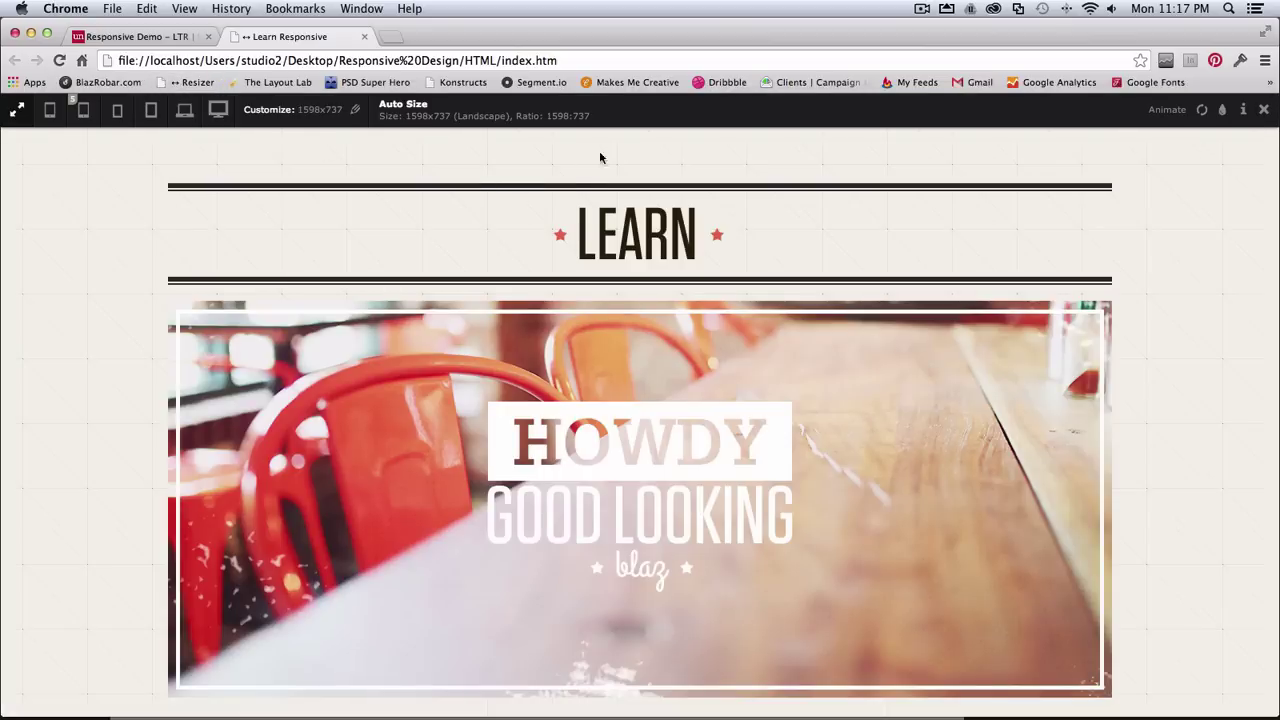
pyautogui.click(48, 111)
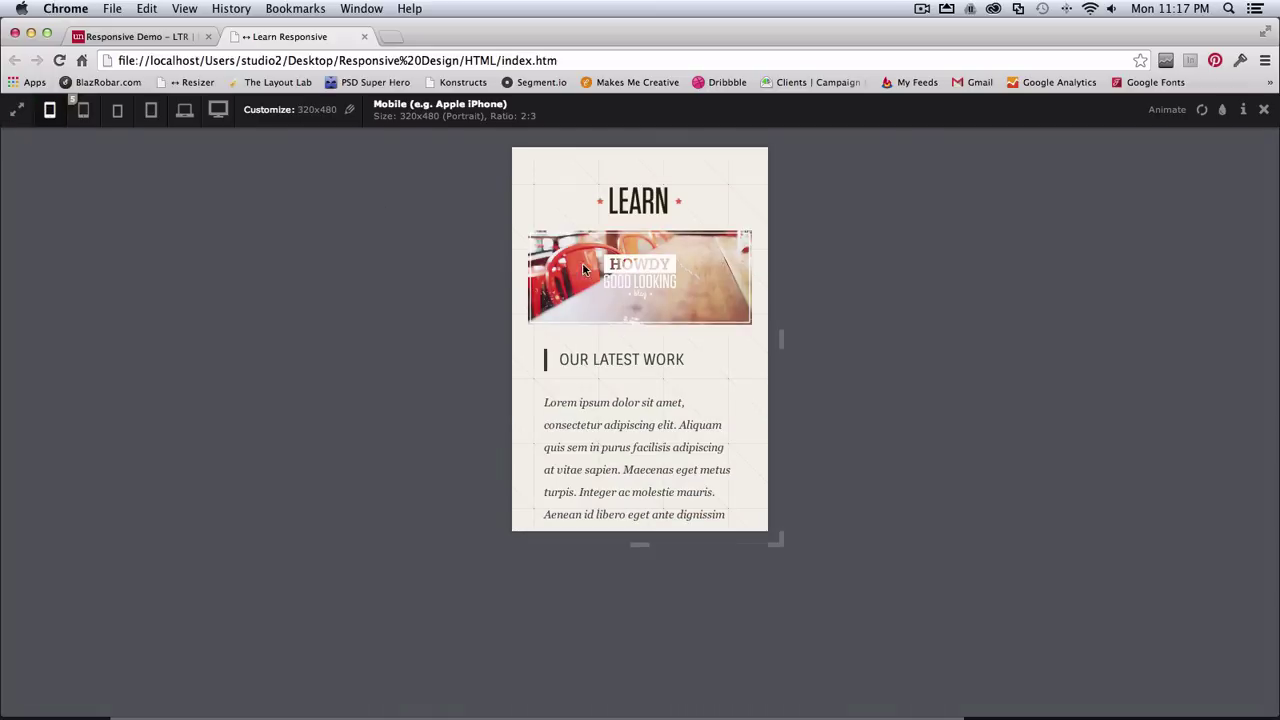
pyautogui.scroll(-5, 729, 348)
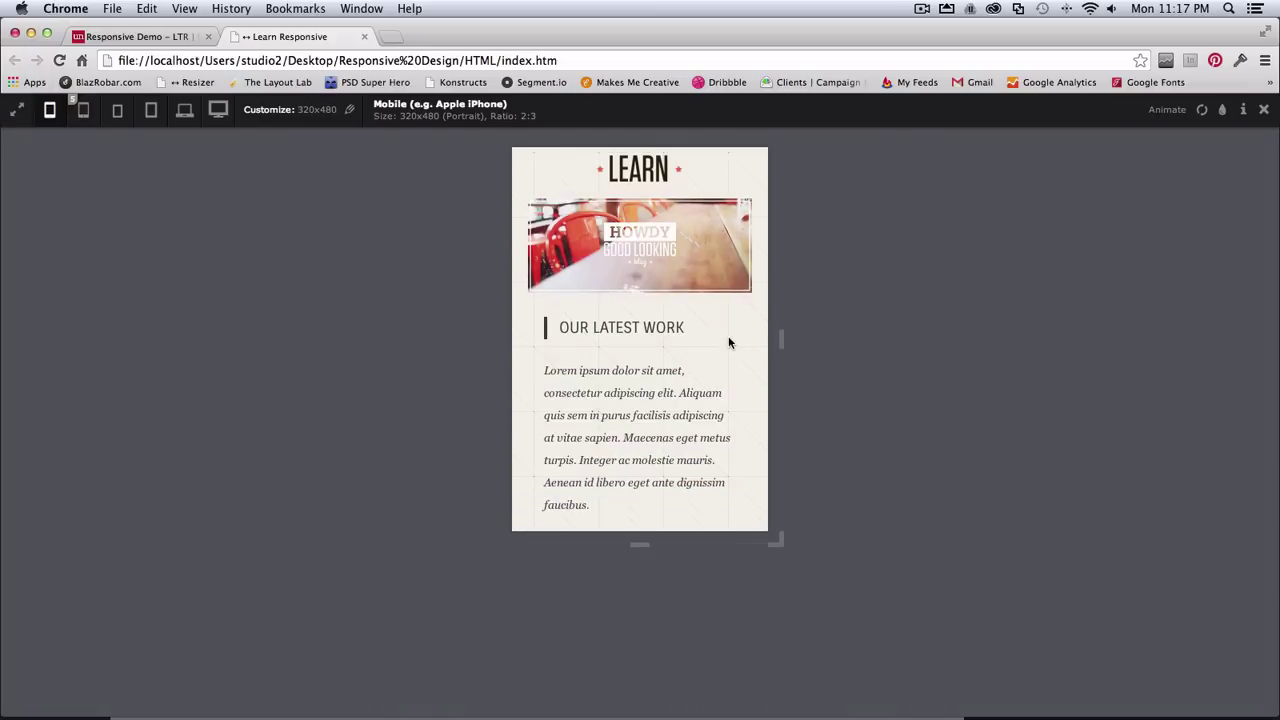
pyautogui.scroll(-12, 729, 338)
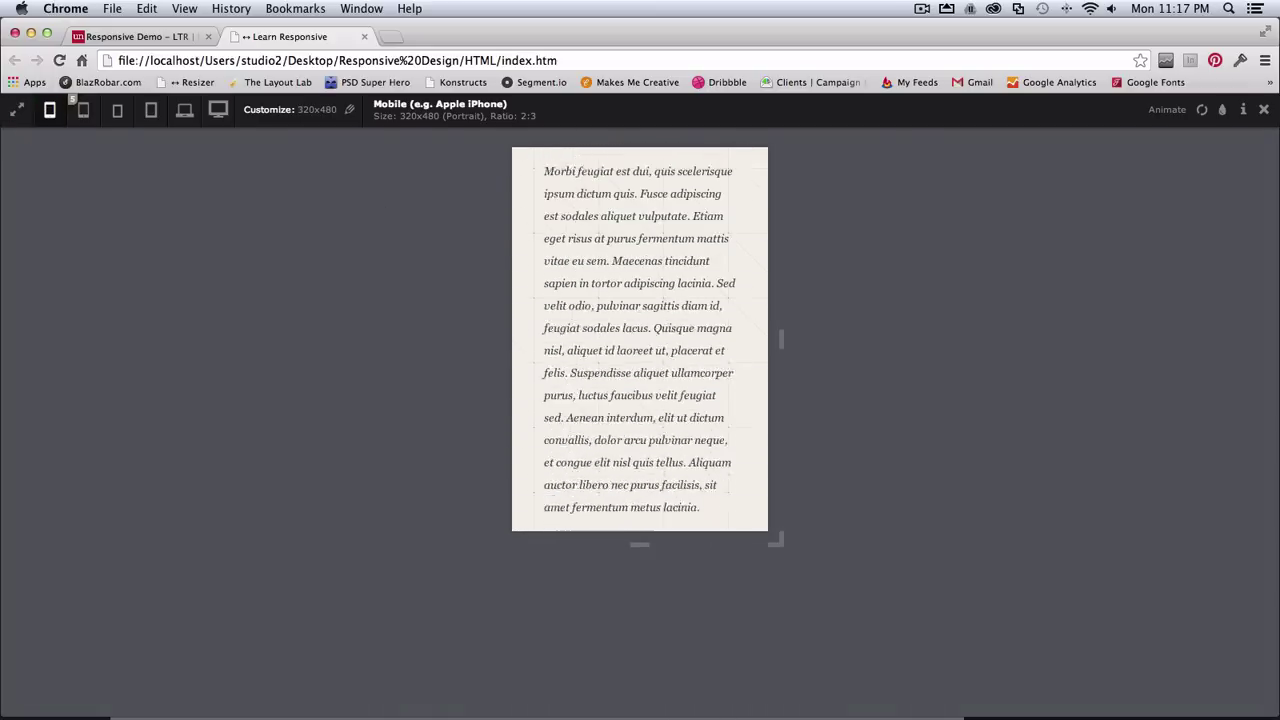
pyautogui.scroll(-15, 640, 338)
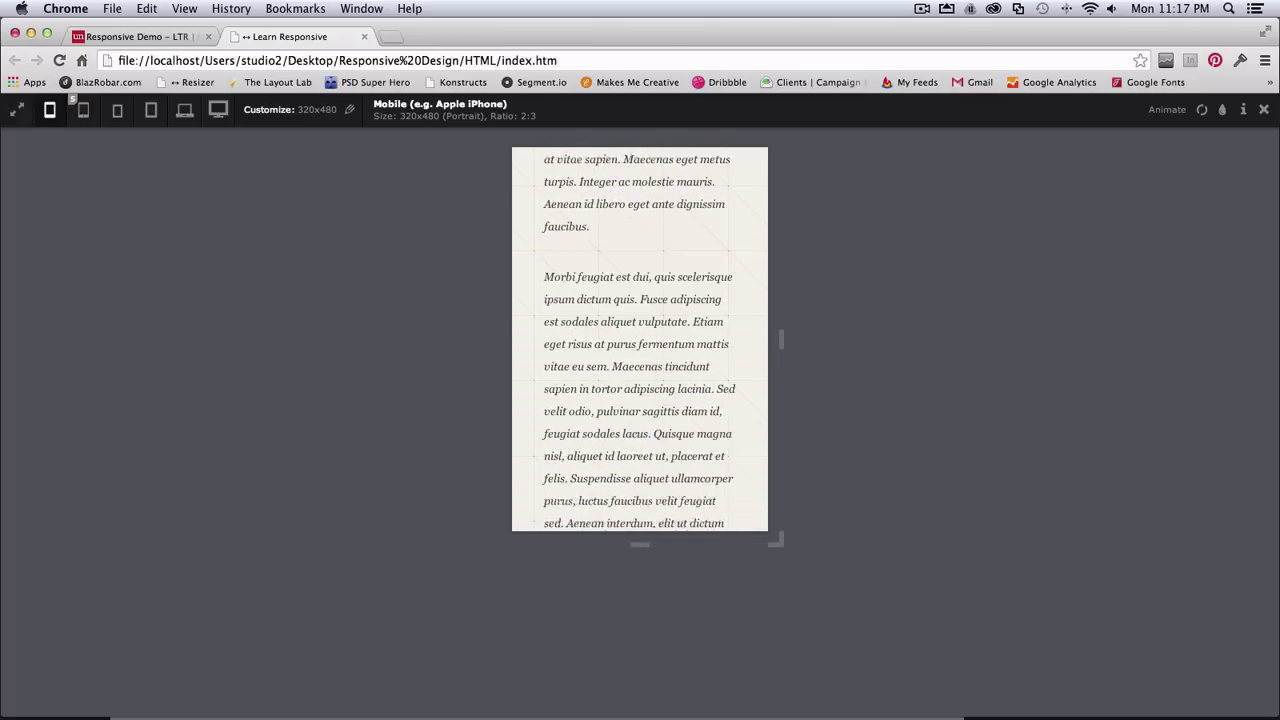
pyautogui.scroll(-4, 640, 338)
# - Preview the page at the Apple iPhone 5 size, 320x568, and look through its photos and text
pyautogui.click(114, 111)
pyautogui.click(84, 111)
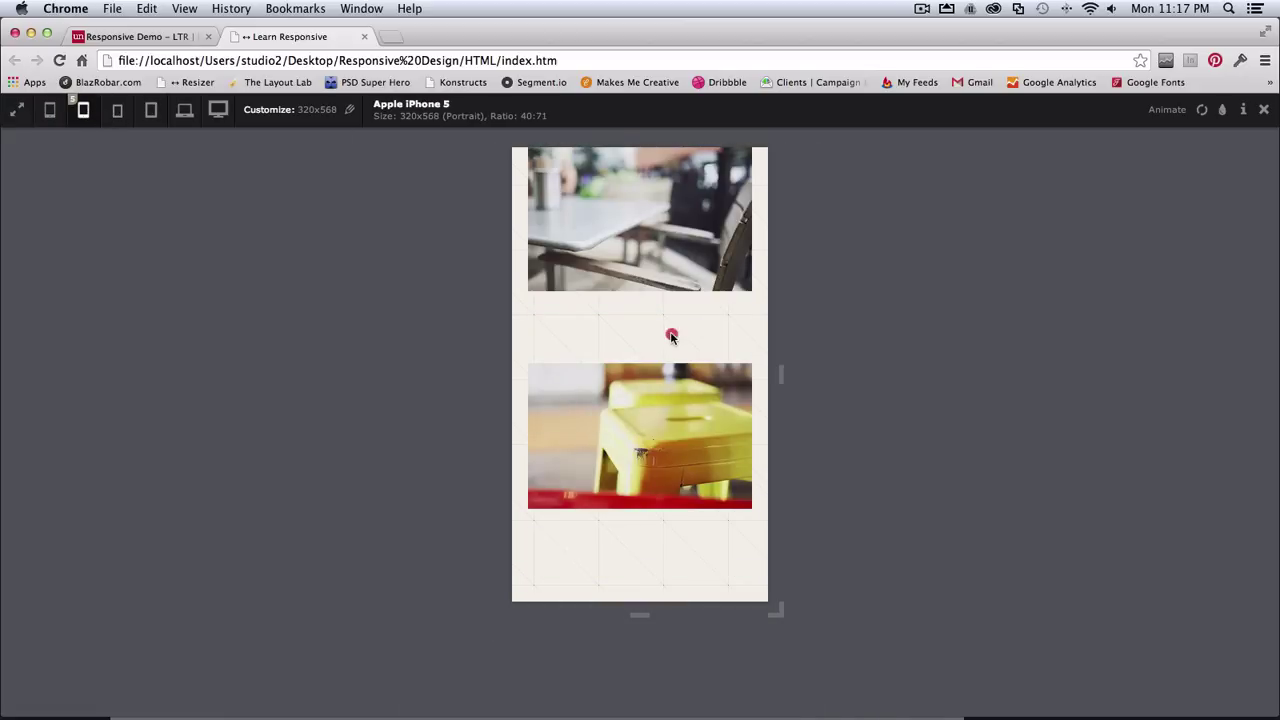
pyautogui.scroll(8, 663, 380)
pyautogui.scroll(6, 640, 375)
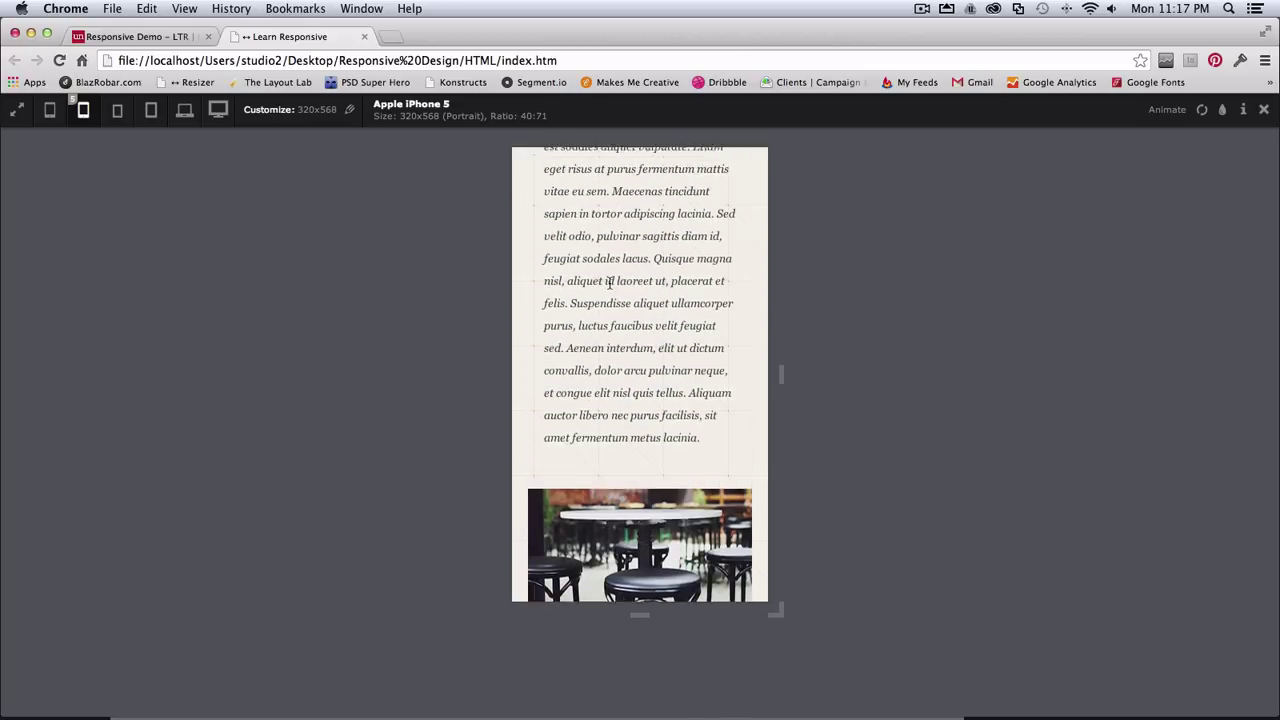
# - Preview the page at the Small Tablet size, 600x800, and look through its photos and text sections
pyautogui.click(116, 111)
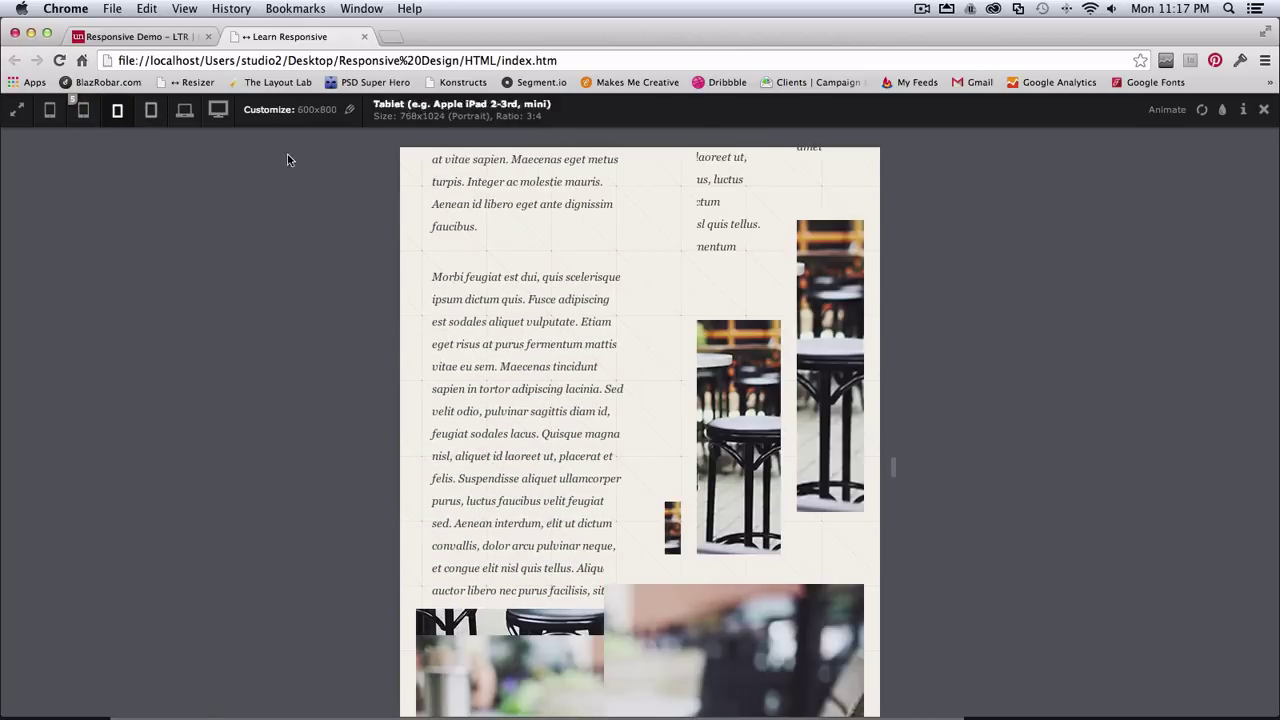
pyautogui.scroll(5, 778, 289)
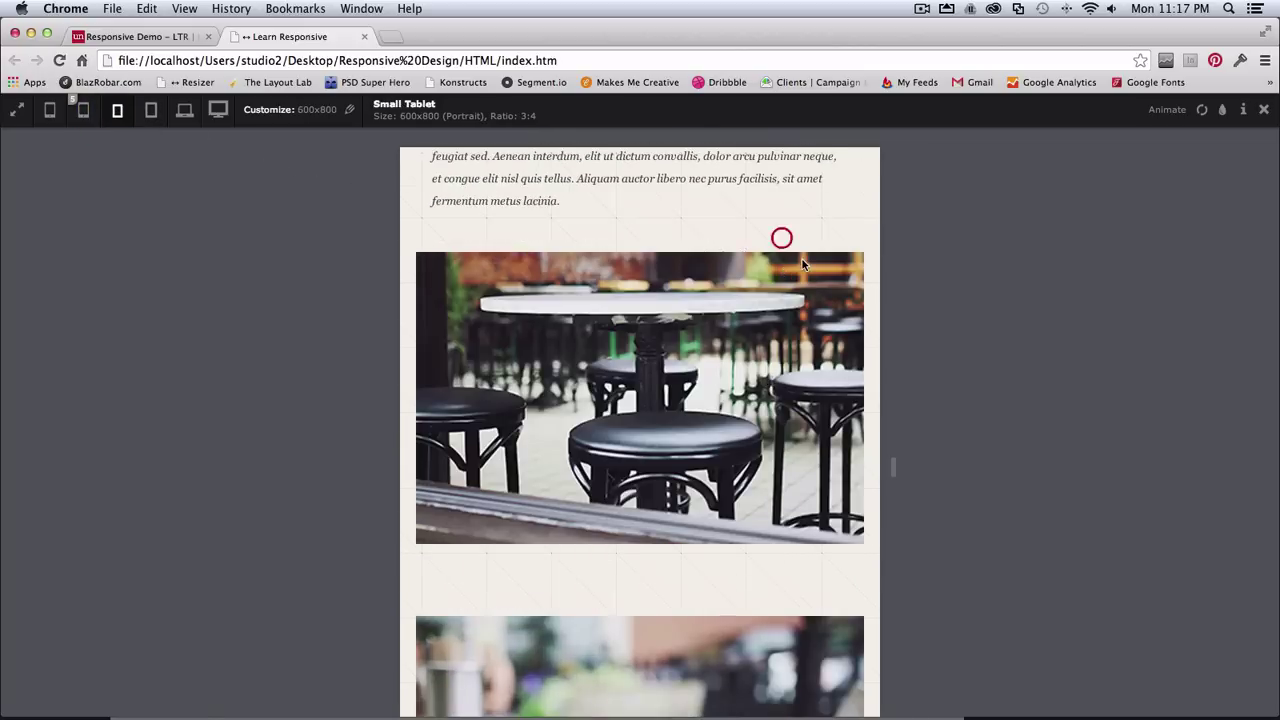
pyautogui.scroll(10, 640, 432)
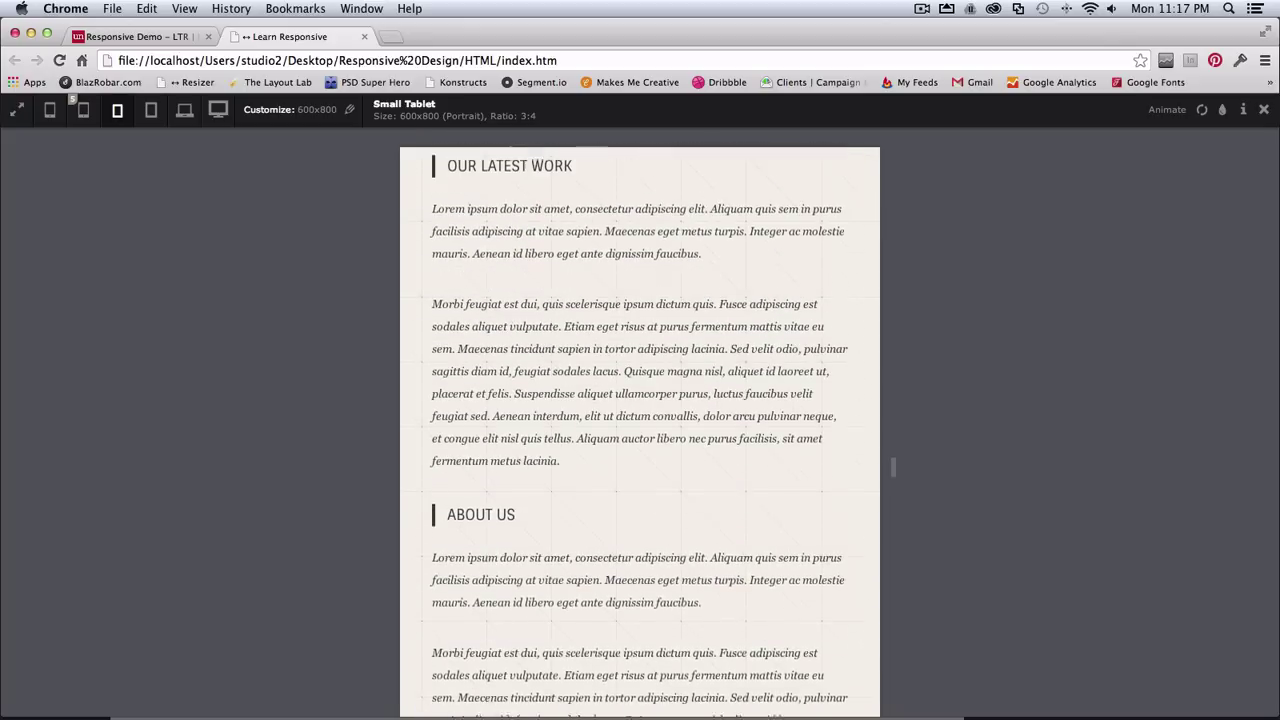
pyautogui.scroll(-8, 640, 430)
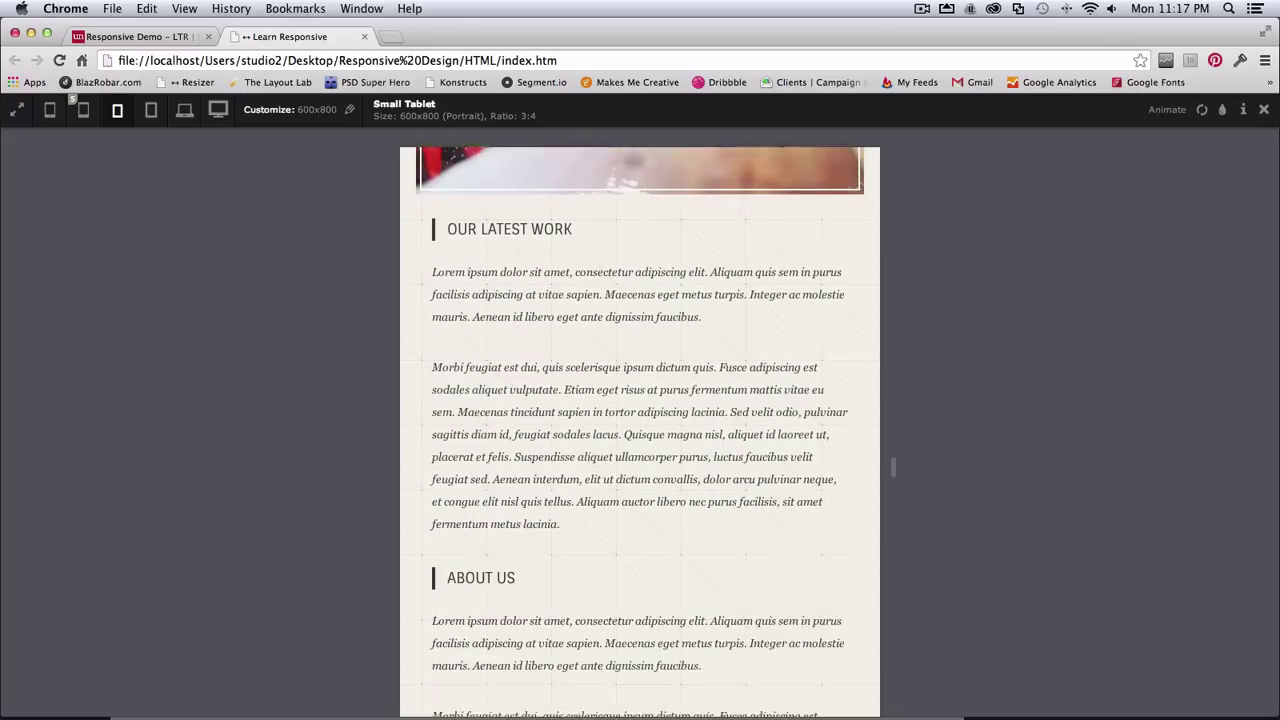
# - Preview the page at the Tablet size, 768x1024, and look through its two-column photos and text
pyautogui.scroll(-14, 803, 286)
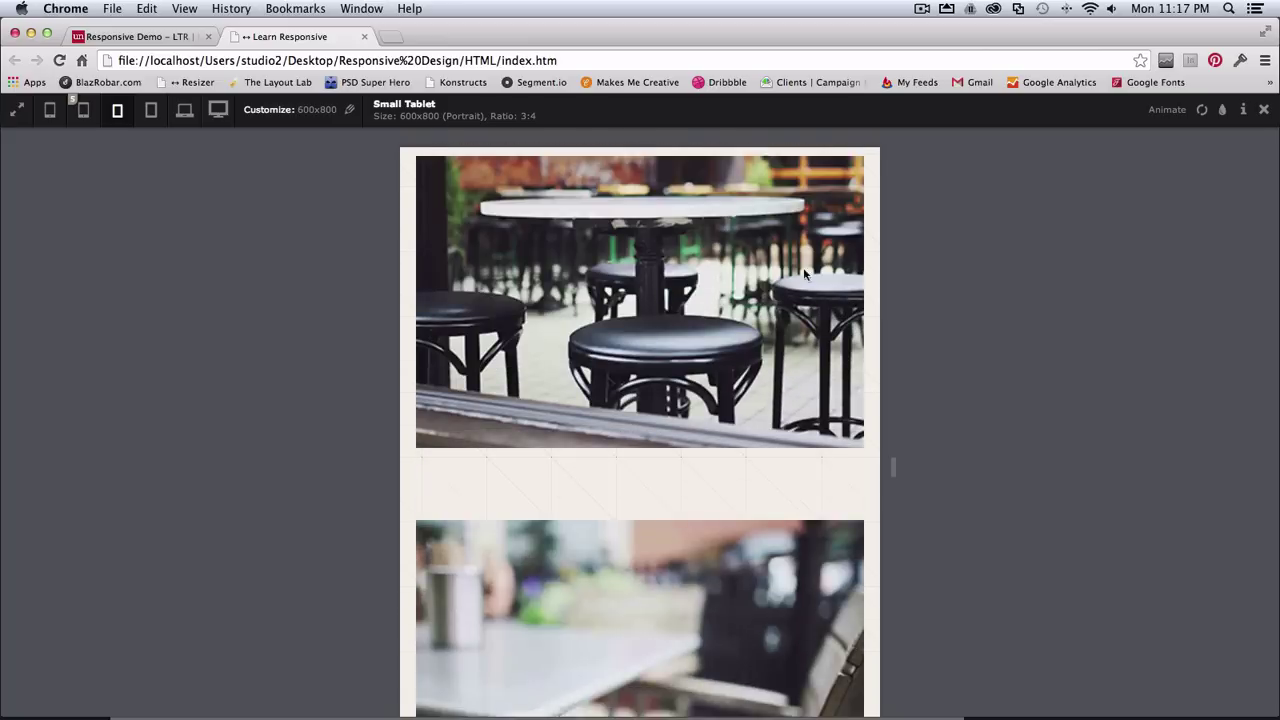
pyautogui.click(151, 110)
pyautogui.scroll(6, 673, 295)
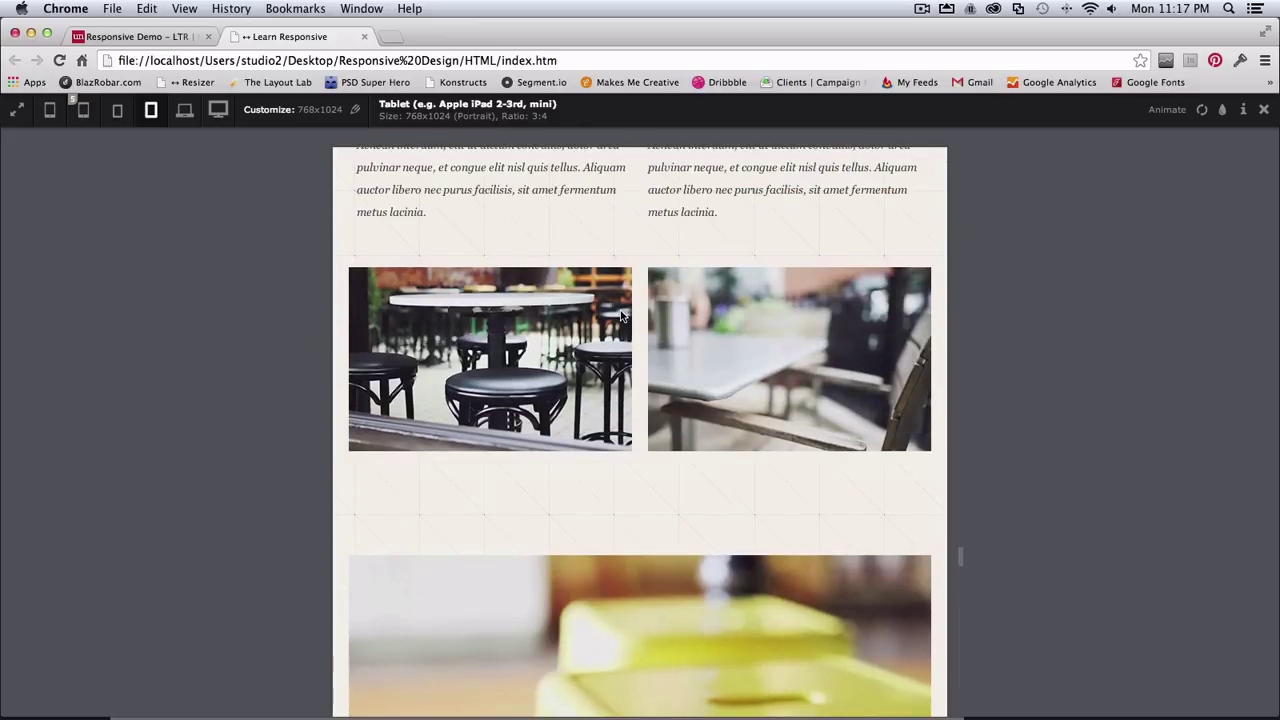
pyautogui.scroll(6, 620, 316)
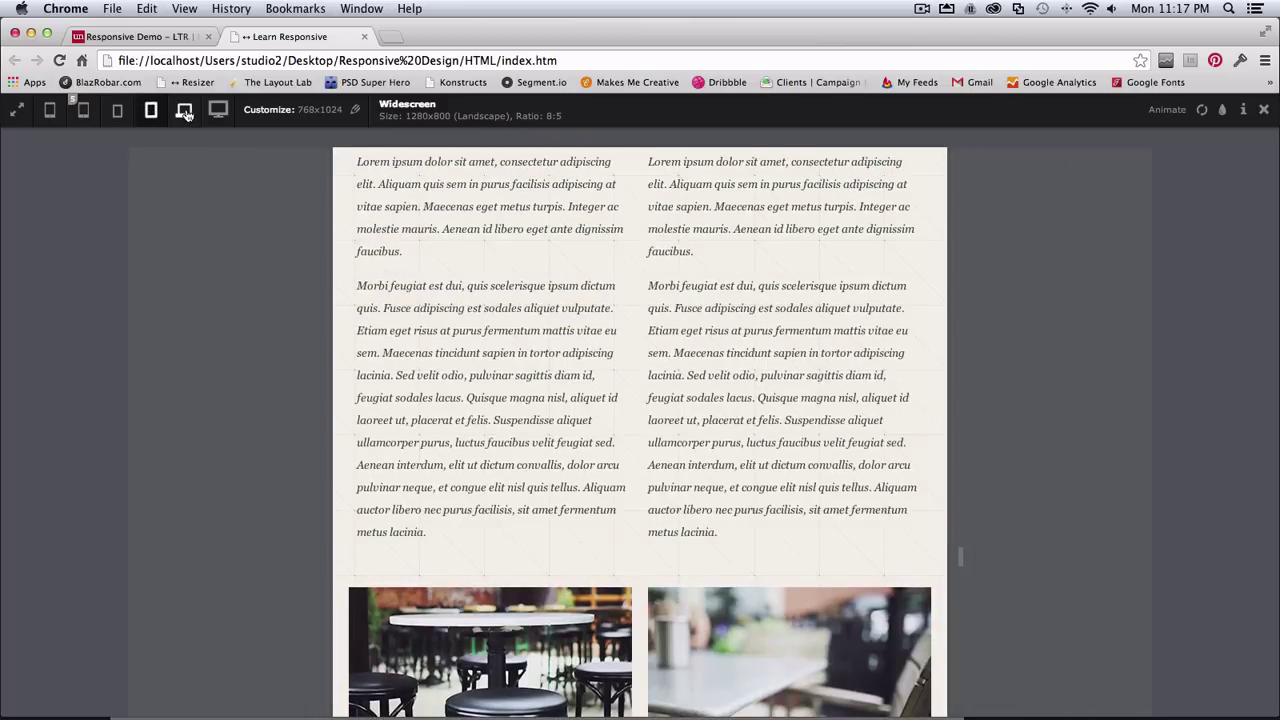
# - Preview the page at the Widescreen size, 1280x800, then close the Resizer preview
pyautogui.scroll(8, 1020, 457)
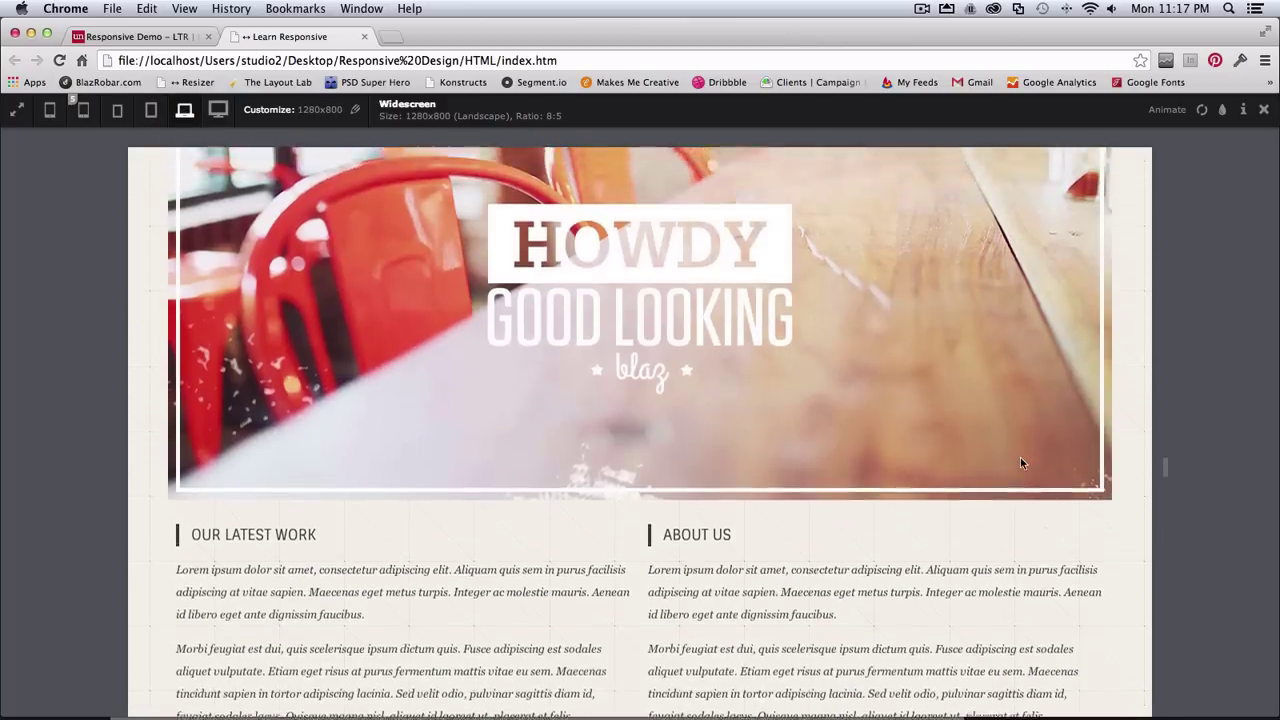
pyautogui.click(1264, 110)
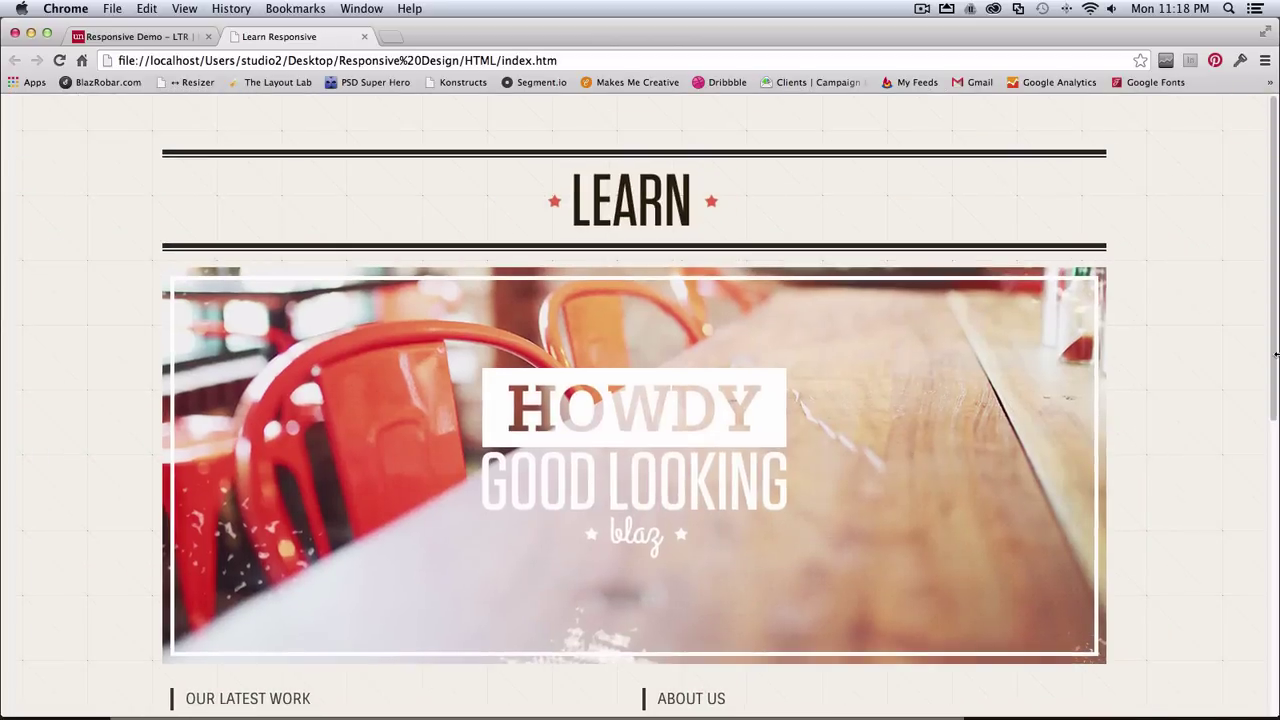
pyautogui.scroll(-1, 1274, 370)
# - Narrow the browser window to a phone-like width to check the reflow, then widen it back to the full screen width
pyautogui.click(1274, 370)
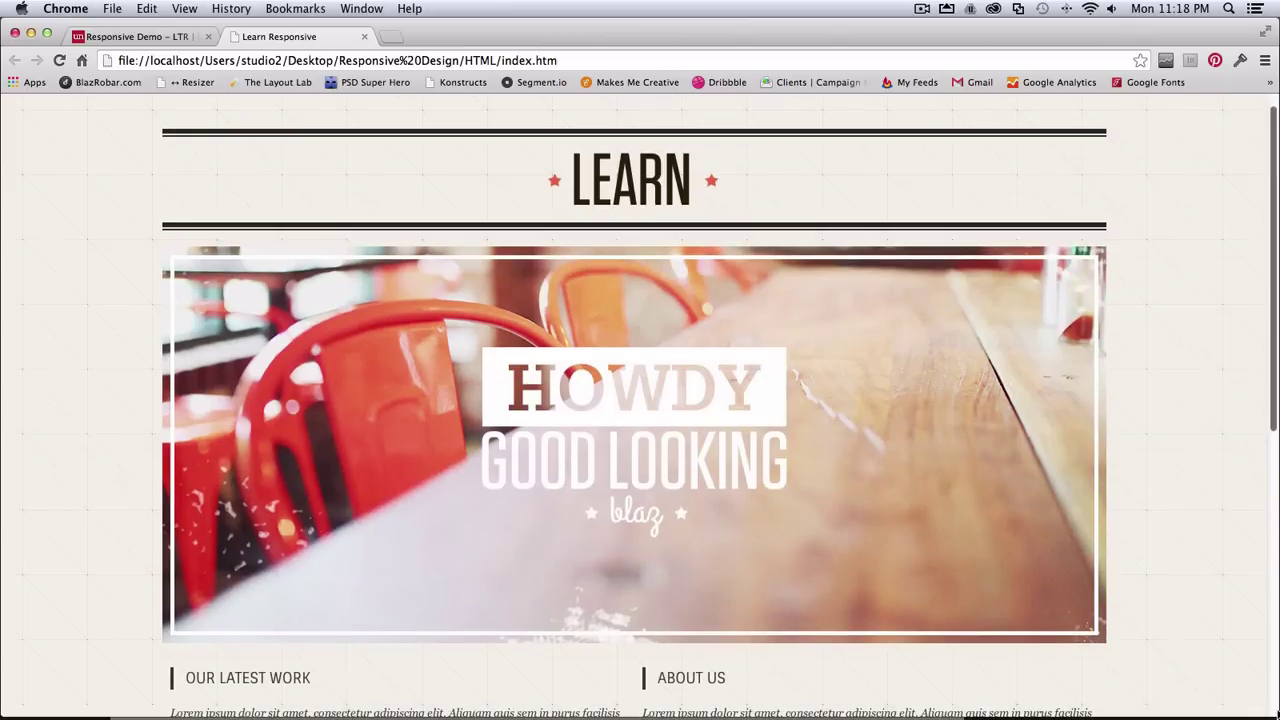
pyautogui.moveTo(1276, 714); pyautogui.dragTo(428, 716)
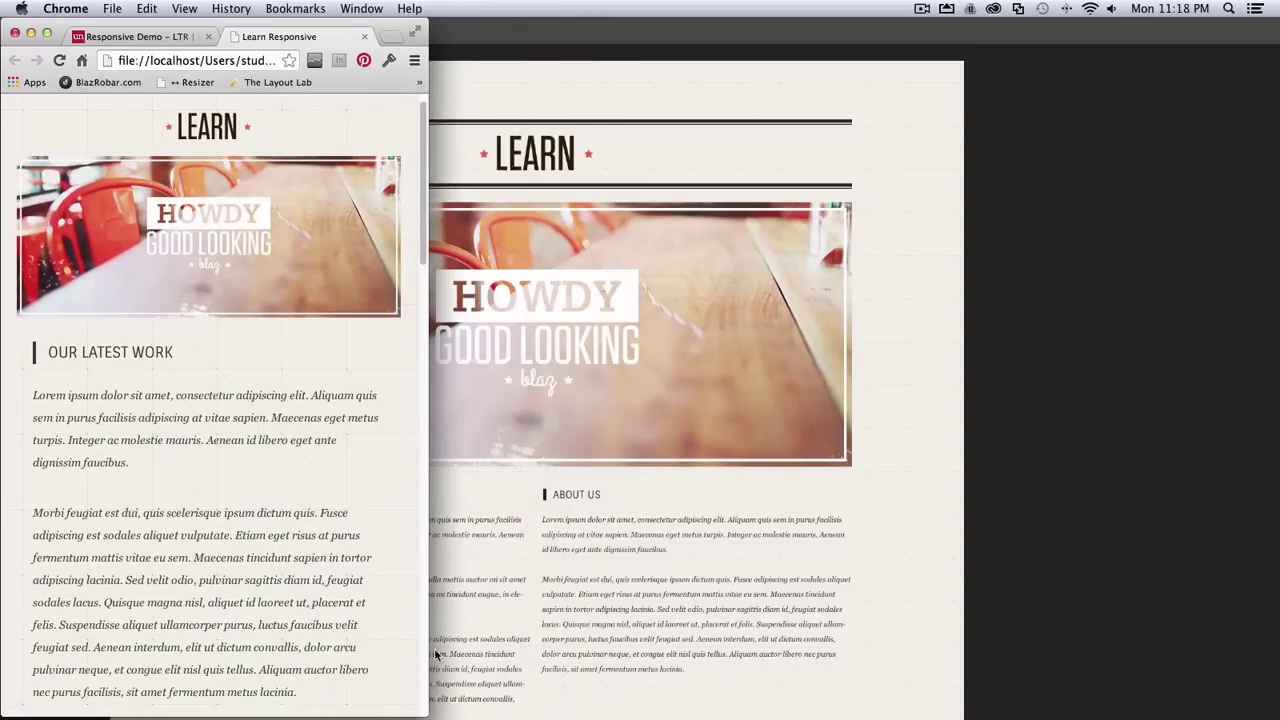
pyautogui.moveTo(432, 711); pyautogui.dragTo(1279, 716)
pyautogui.moveTo(1275, 350); pyautogui.dragTo(1249, 551)
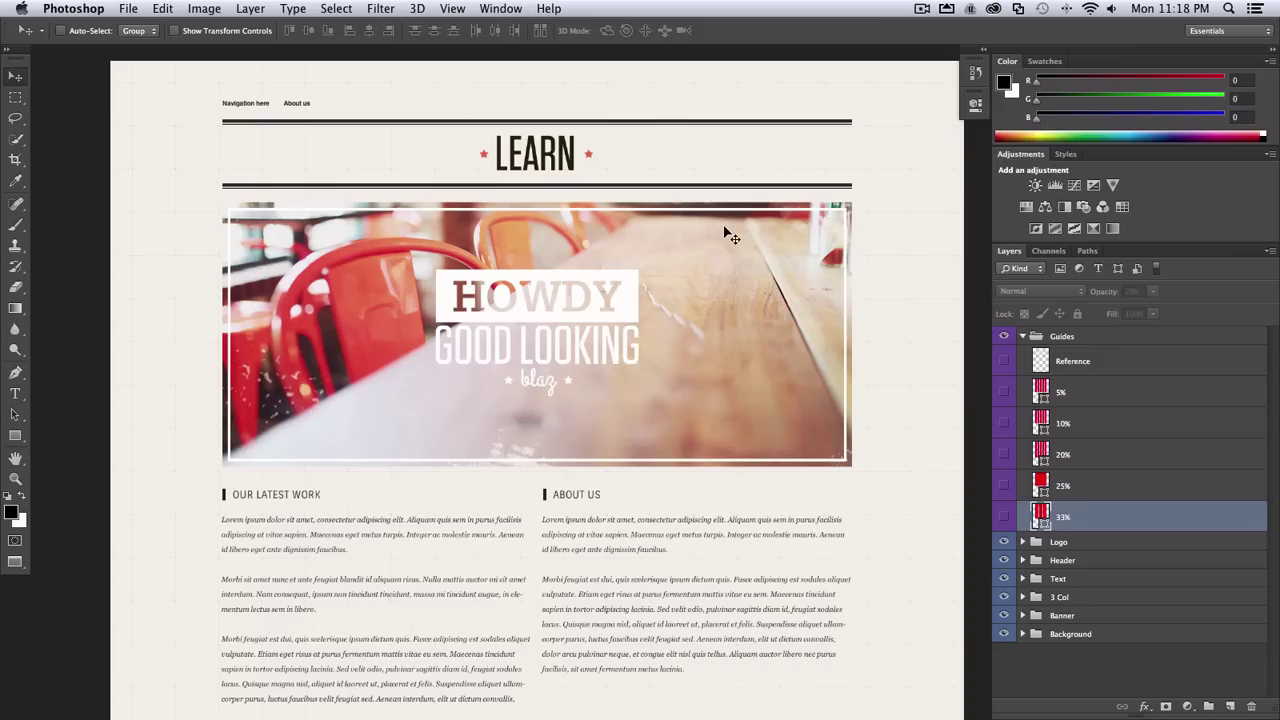
# - In Photoshop, collapse the Guides layer group and show the guide lines over the layout
pyautogui.click(1022, 337)
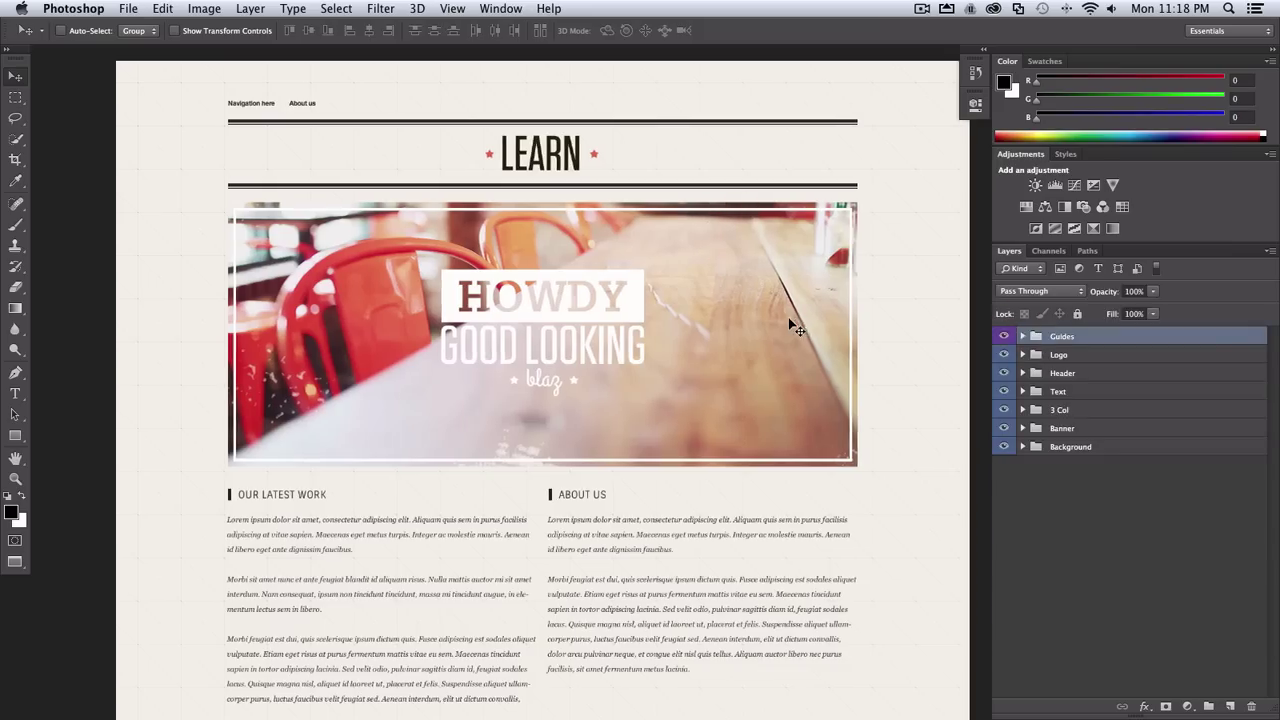
pyautogui.hscroll(-3, 800, 325)
pyautogui.moveTo(853, 407); pyautogui.dragTo(851, 391)
pyautogui.press('super+semicolon')
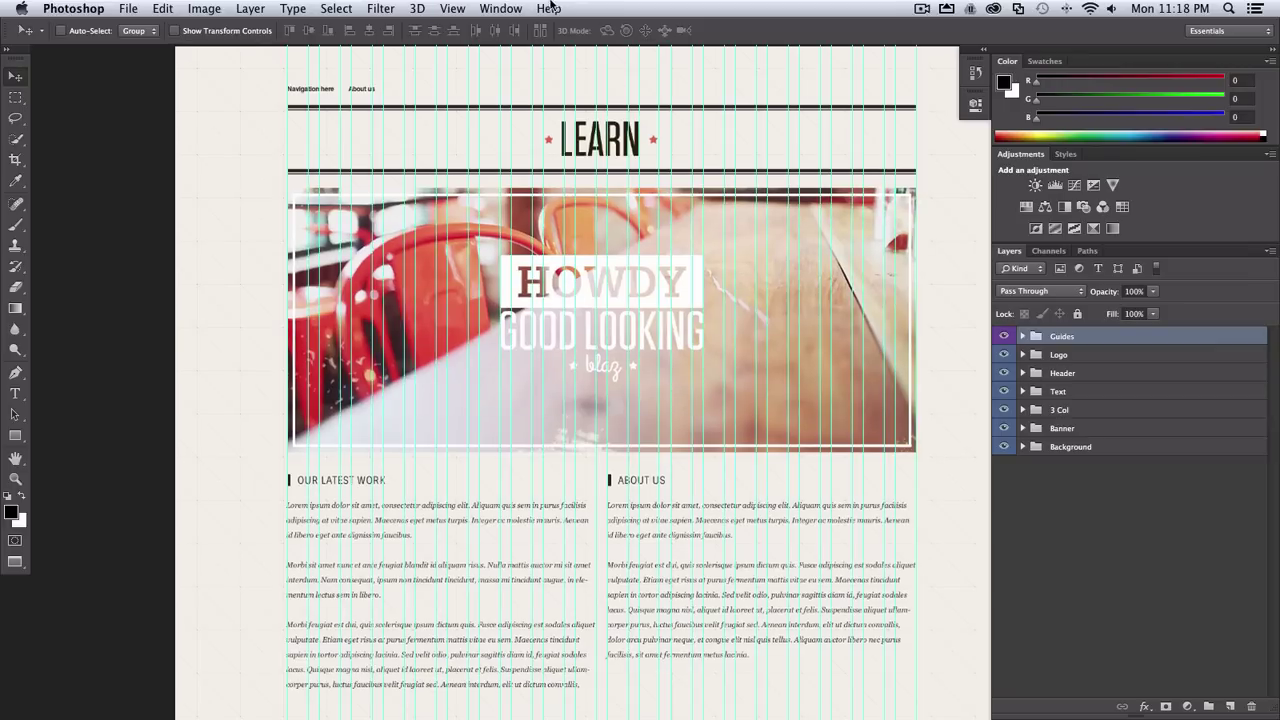
# - Lock the guides in the Photoshop document
pyautogui.click(500, 8)
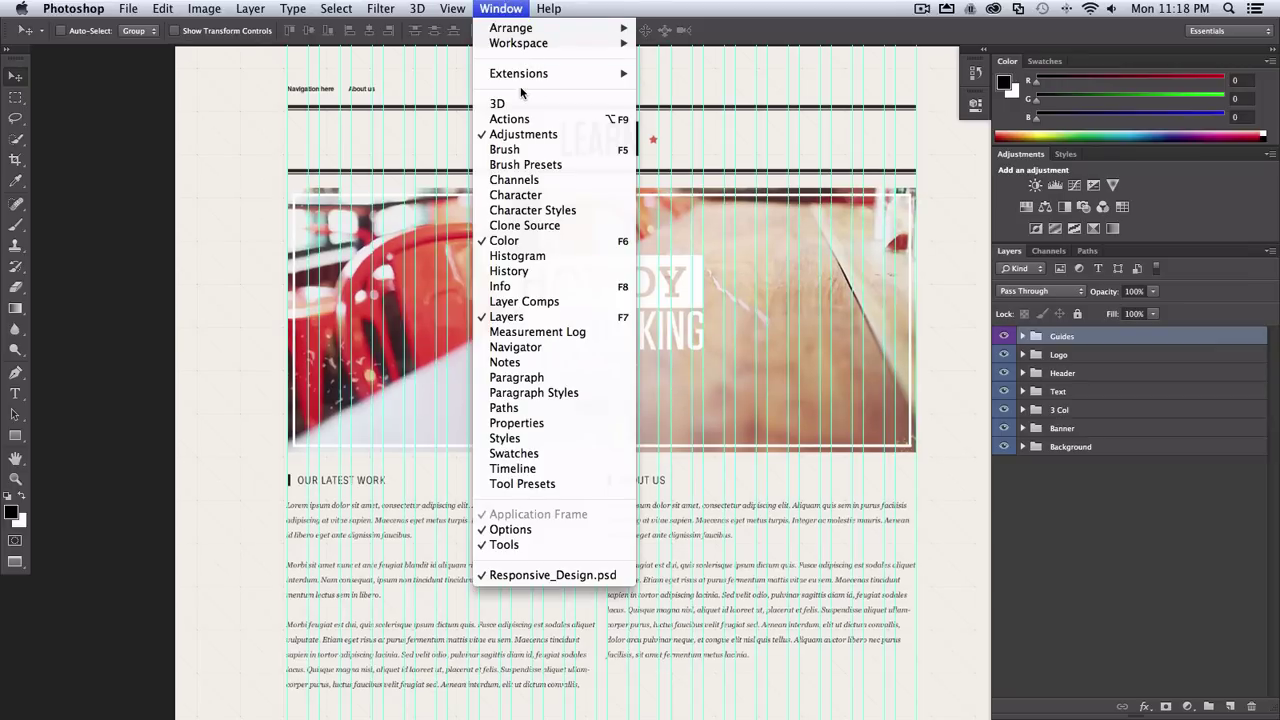
pyautogui.moveTo(452, 8)
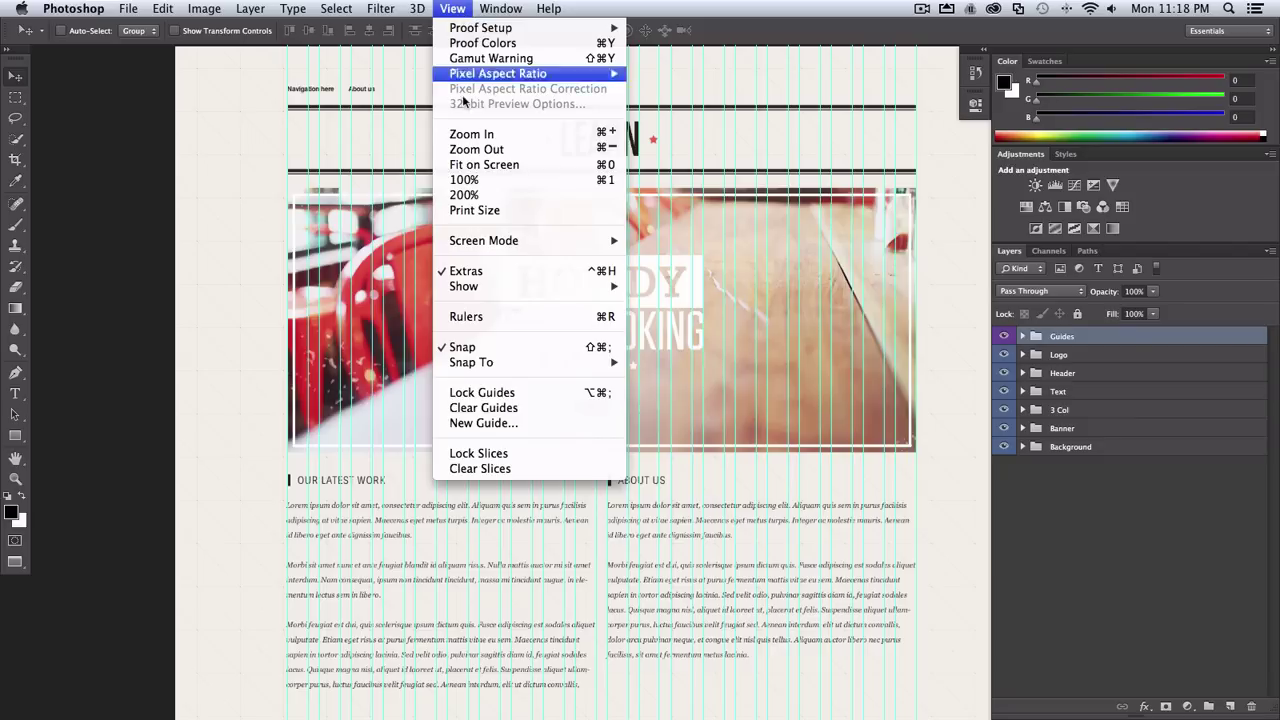
pyautogui.click(487, 393)
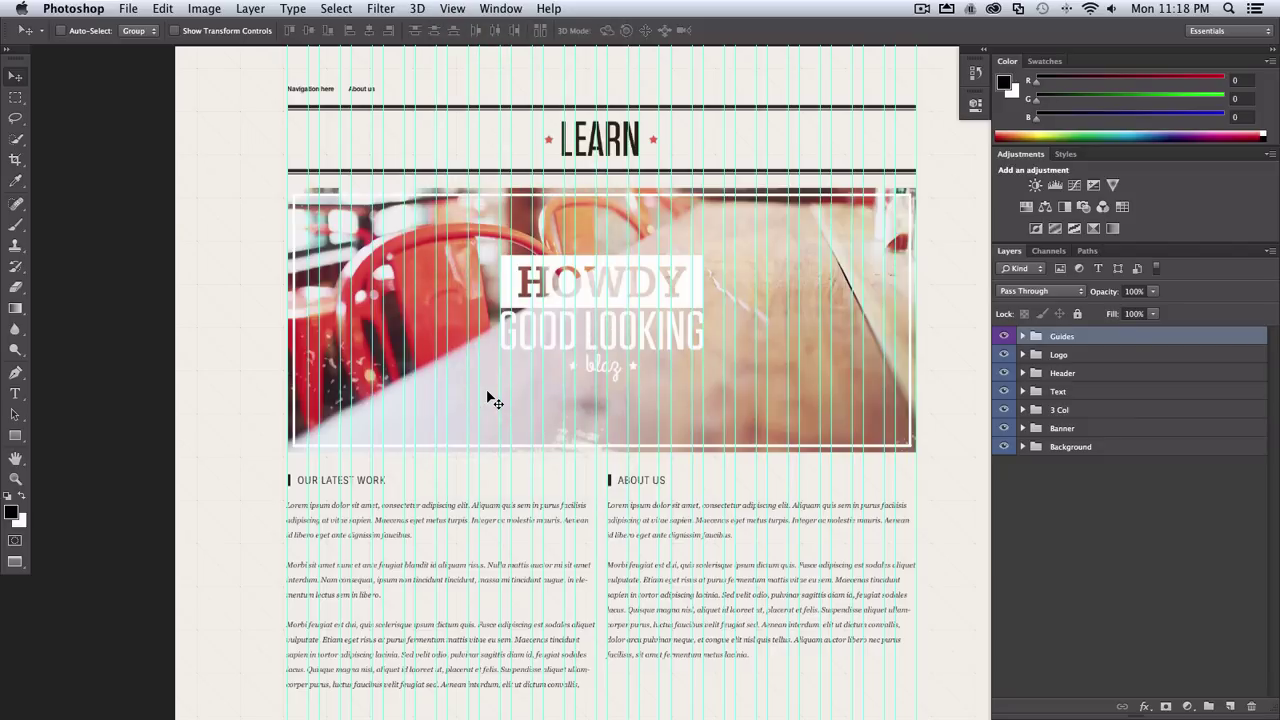
# - Outline the banner across the full grid width with a temporary marquee, then show the 3 Col and Text groups again
pyautogui.moveTo(309, 229); pyautogui.dragTo(935, 490)
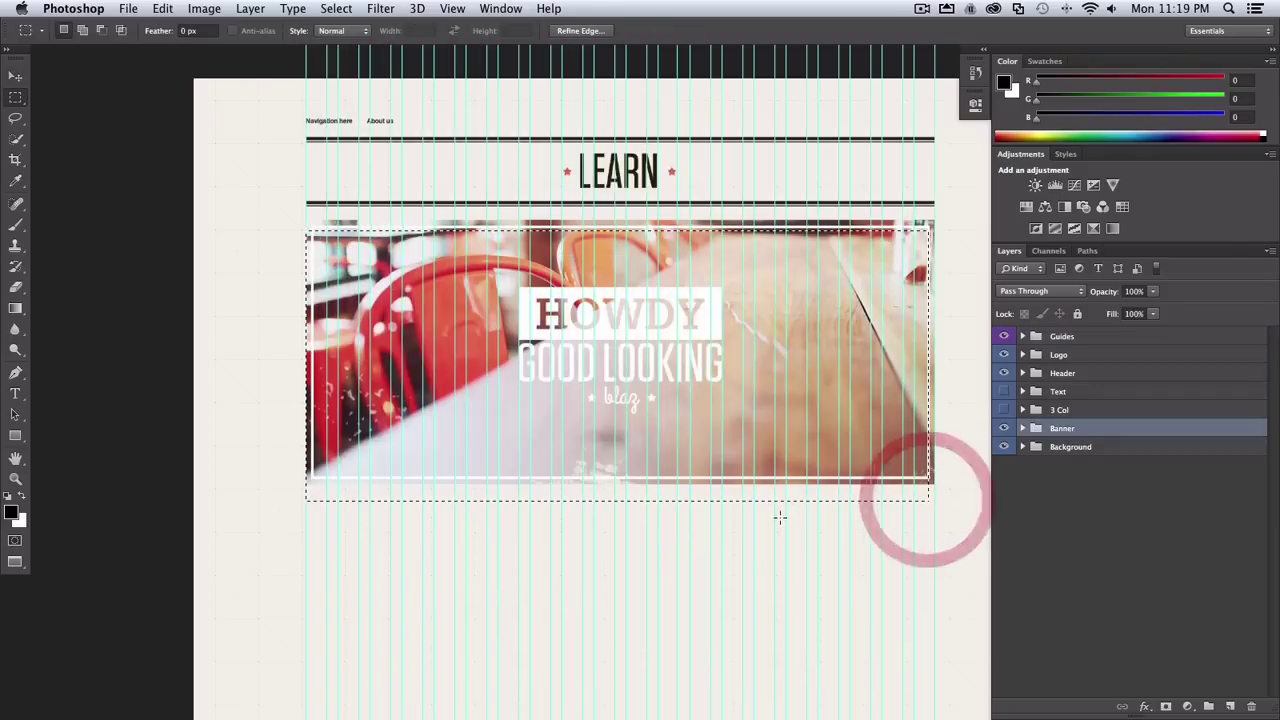
pyautogui.click(781, 520)
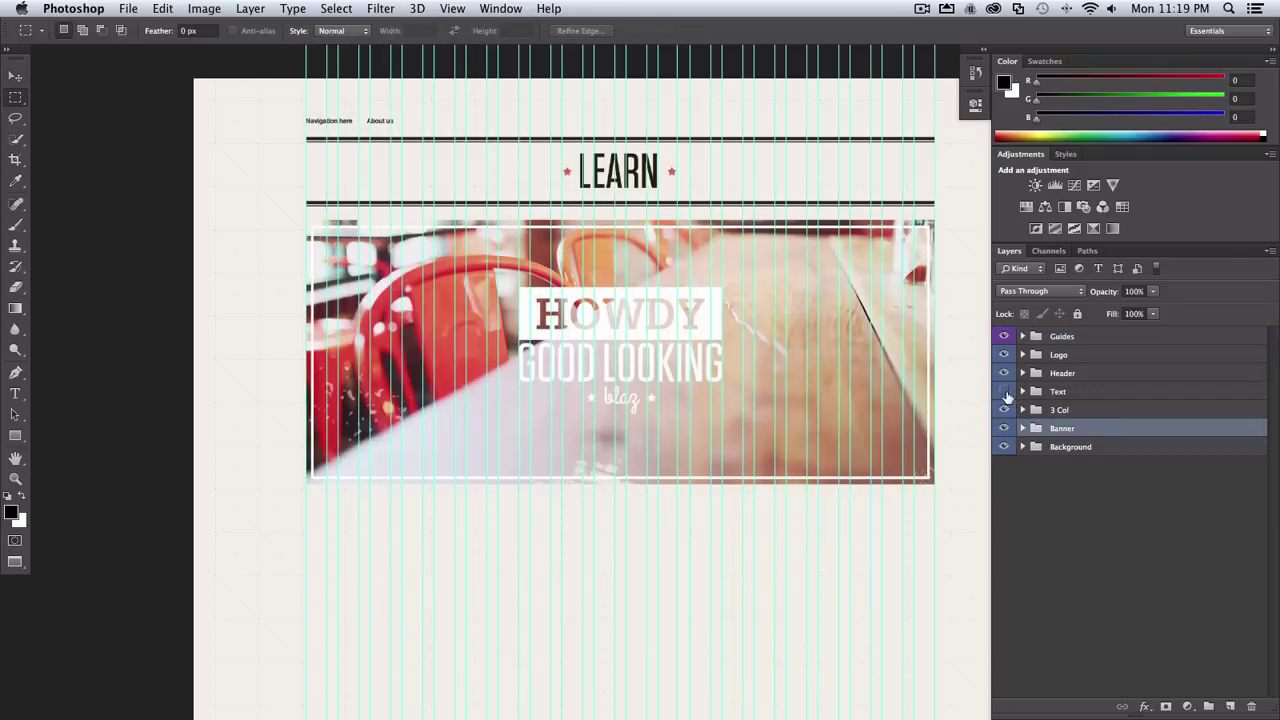
pyautogui.click(1005, 391)
pyautogui.click(1085, 391)
# - Outline the Our Latest Work text column against the grid guides with a marquee selection, then clear the selection
pyautogui.press('b')
pyautogui.moveTo(800, 434); pyautogui.dragTo(800, 225)
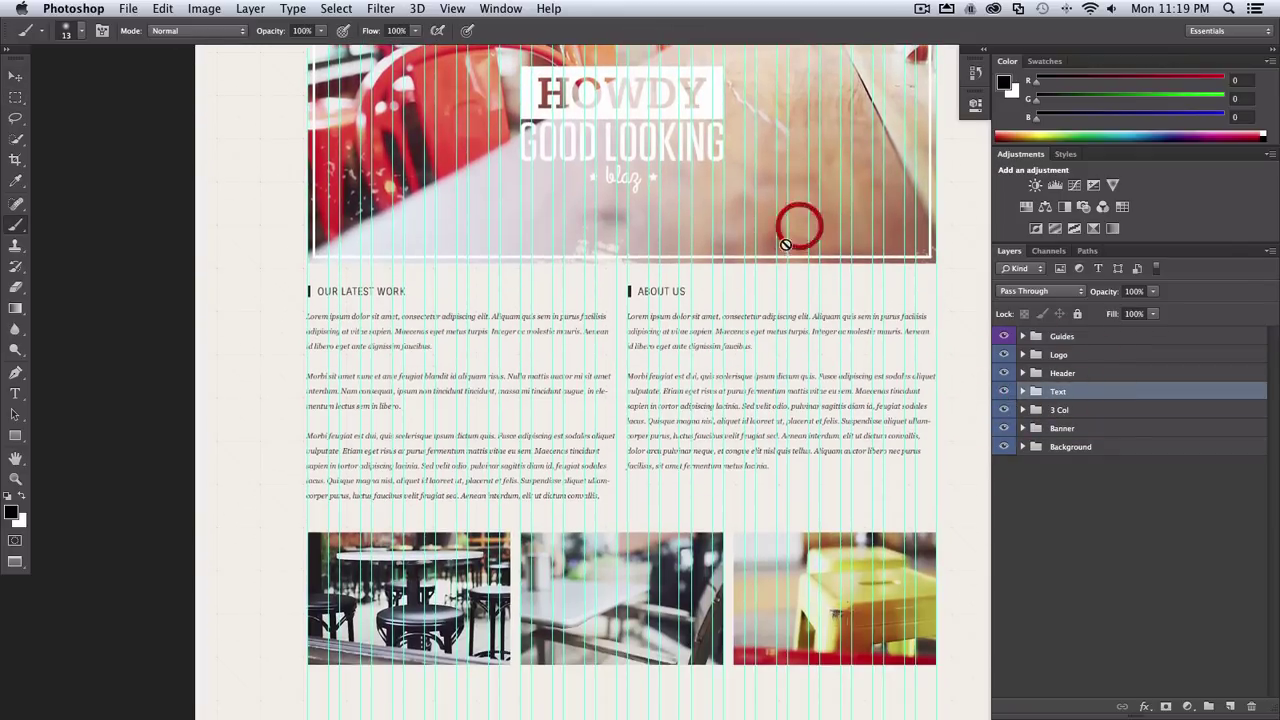
pyautogui.click(12, 96)
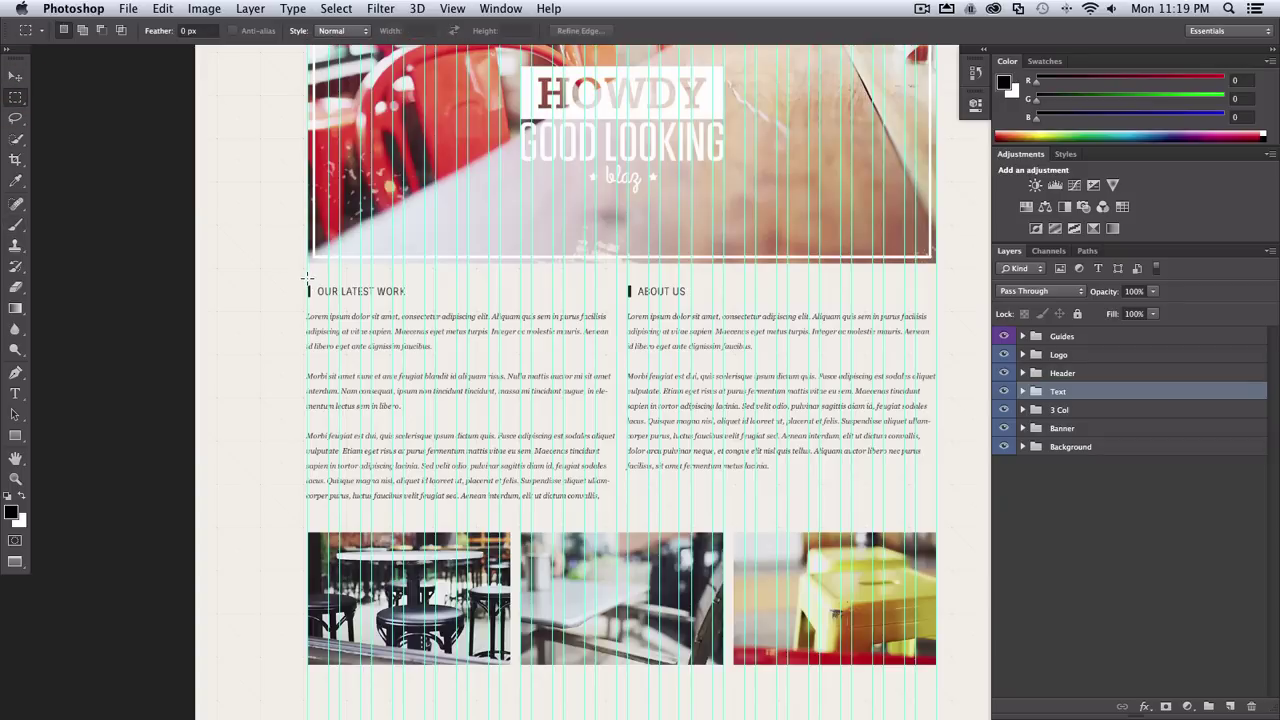
pyautogui.moveTo(608, 459); pyautogui.dragTo(616, 515)
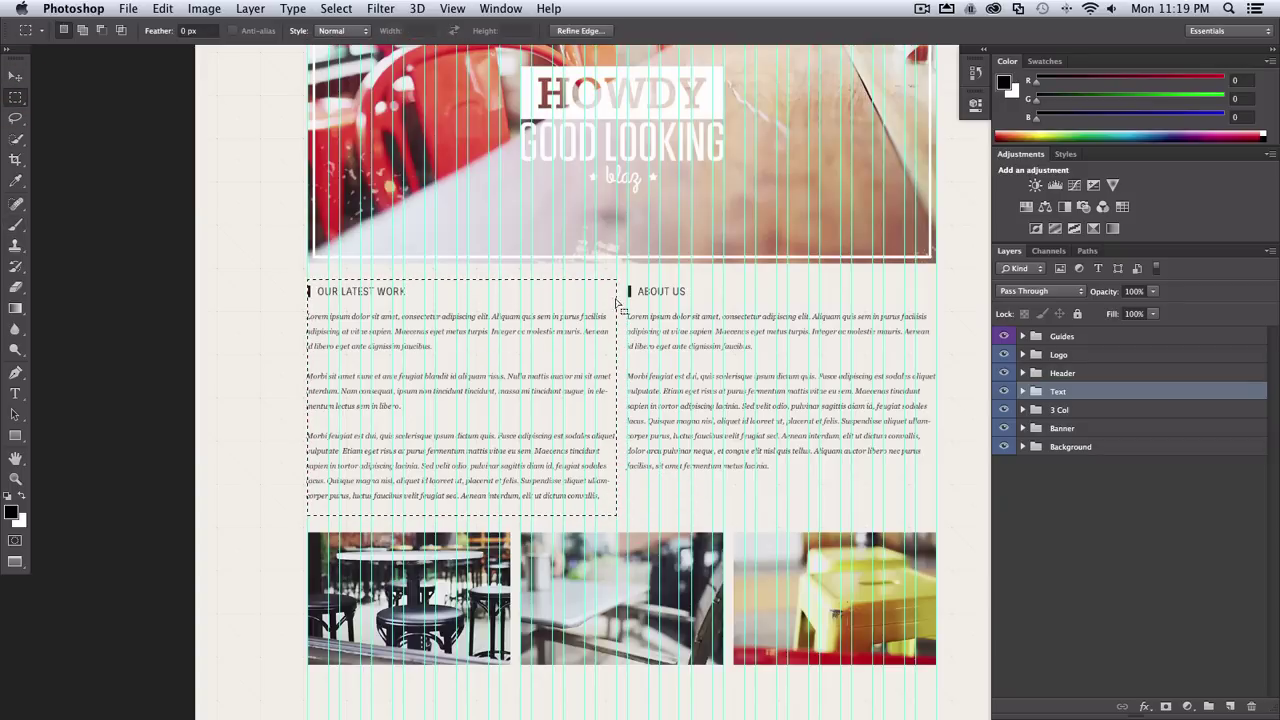
pyautogui.moveTo(626, 276); pyautogui.dragTo(306, 280)
pyautogui.click(446, 318)
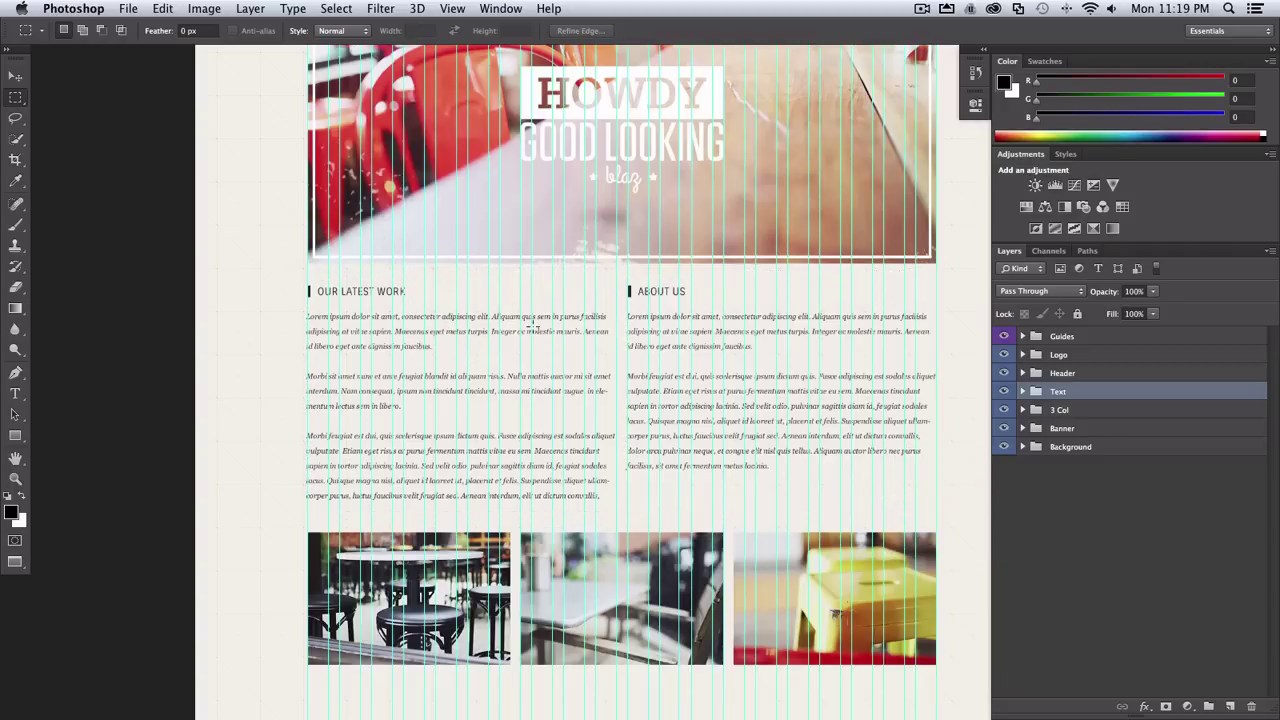
# - Move the Right Col text group beneath the left text column and hide the 3 Col group
pyautogui.press('v')
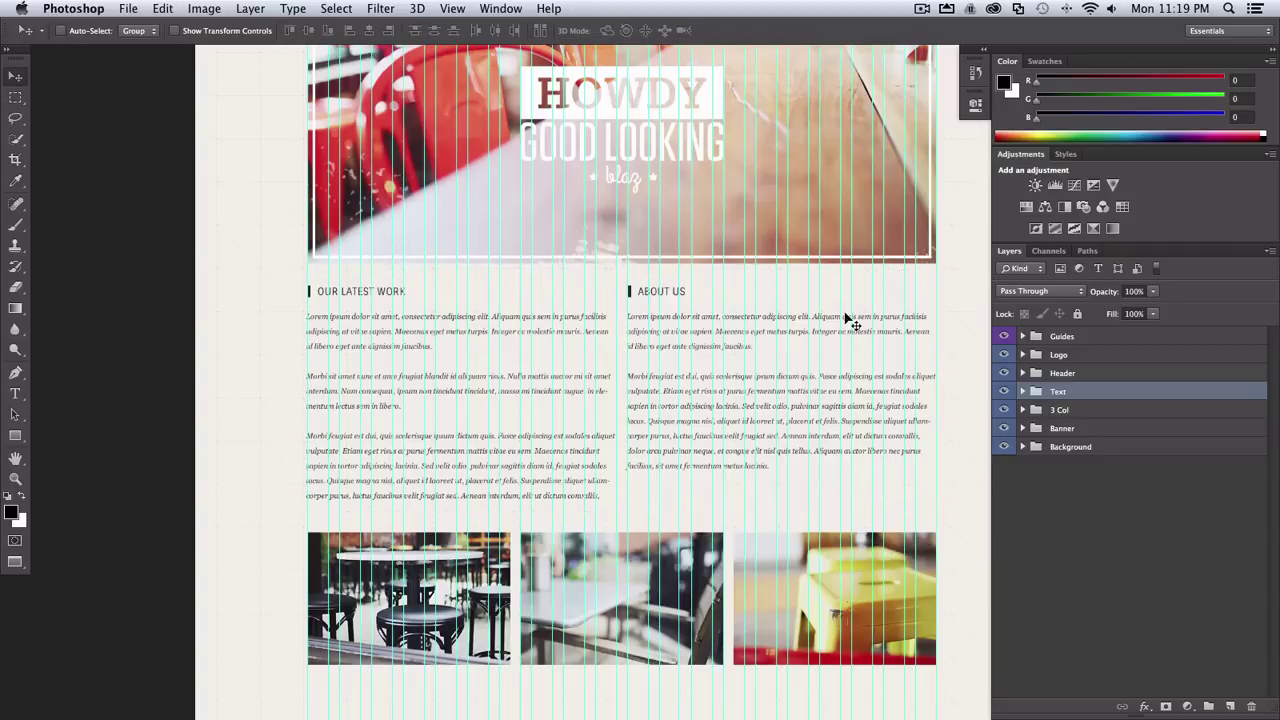
pyautogui.click(1022, 391)
pyautogui.click(1023, 408)
pyautogui.moveTo(857, 320); pyautogui.dragTo(534, 544)
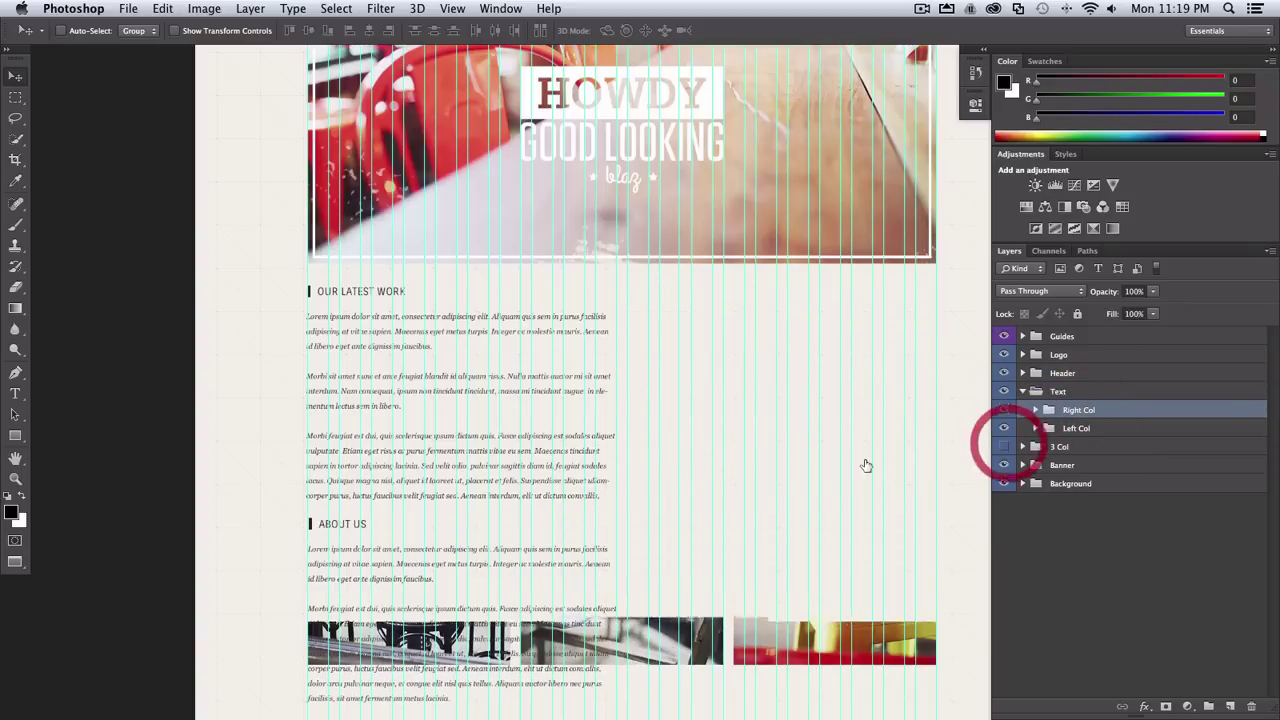
pyautogui.moveTo(805, 475); pyautogui.dragTo(849, 337)
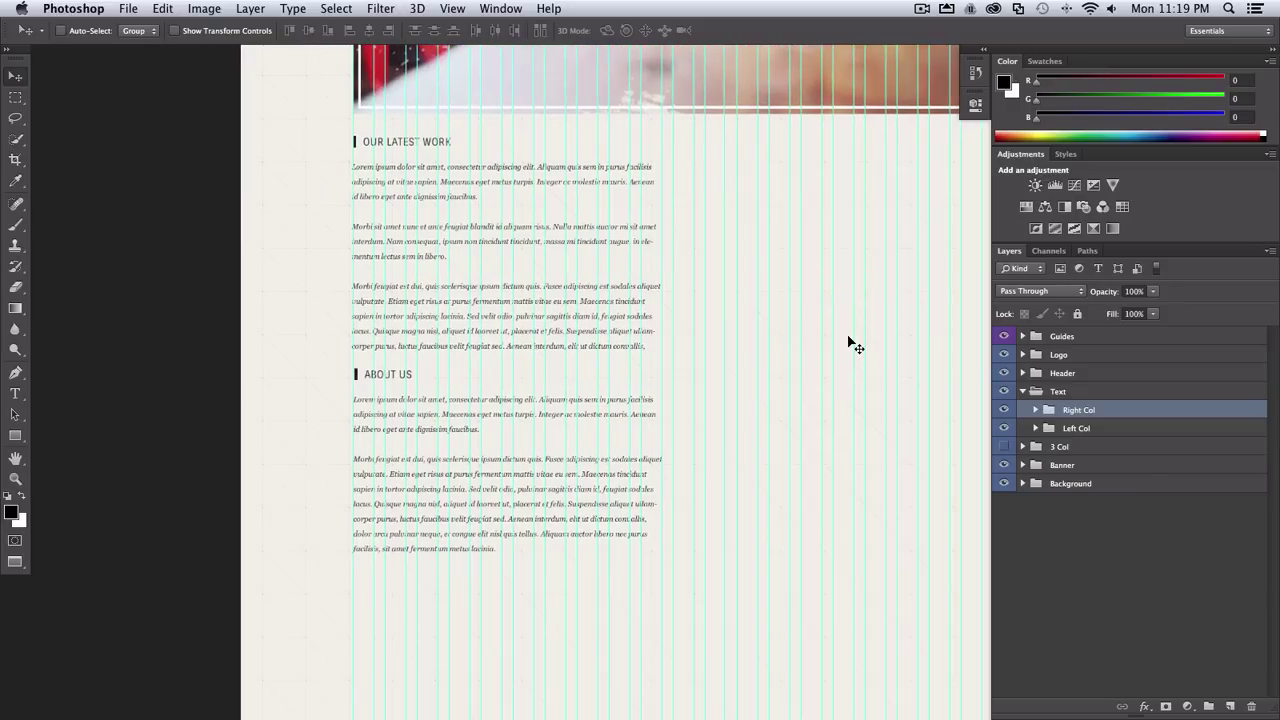
pyautogui.moveTo(513, 430); pyautogui.dragTo(481, 437)
# - Draw a marquee over the stacked text area to check its column width, then clear the selection
pyautogui.press('m')
pyautogui.moveTo(752, 279); pyautogui.dragTo(650, 605)
pyautogui.press('super+d')
pyautogui.press('super+d')
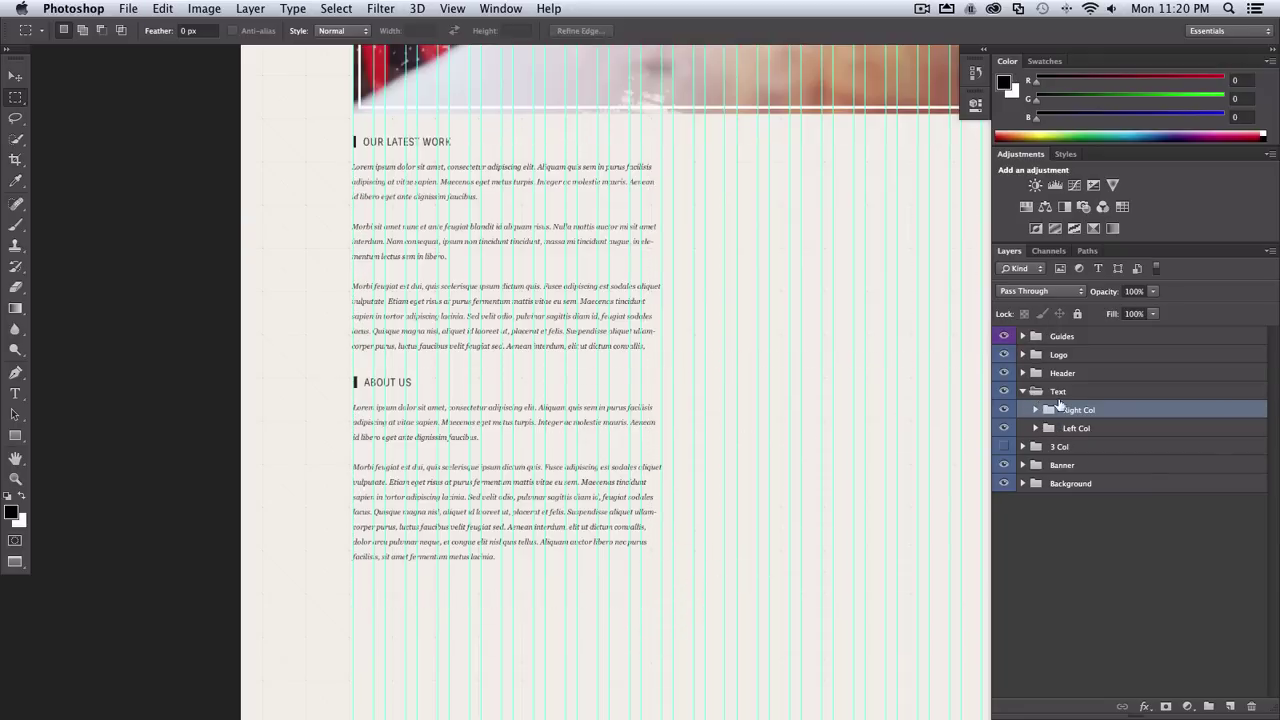
# - Move the Right Col text group back beside the left column and show the 3 Col group again
pyautogui.press('v')
pyautogui.moveTo(450, 420); pyautogui.dragTo(772, 185)
pyautogui.click(1004, 446)
pyautogui.click(1040, 446)
pyautogui.click(1046, 391)
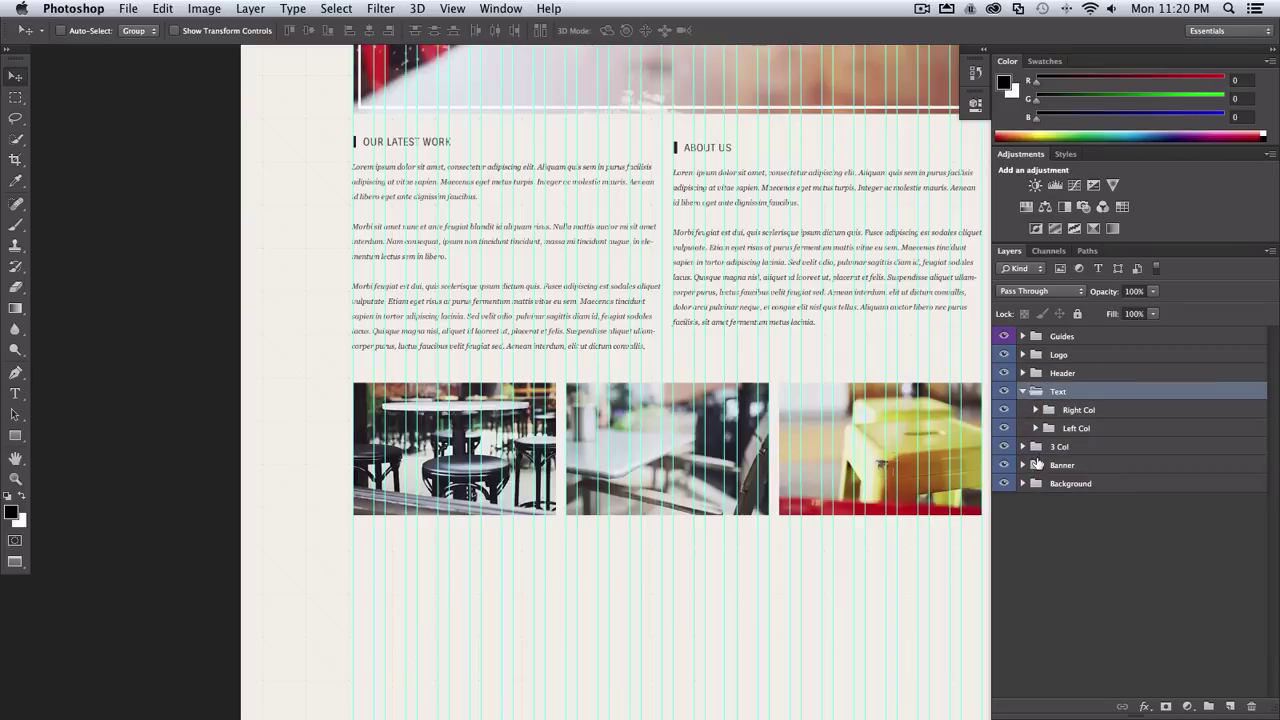
pyautogui.click(1023, 391)
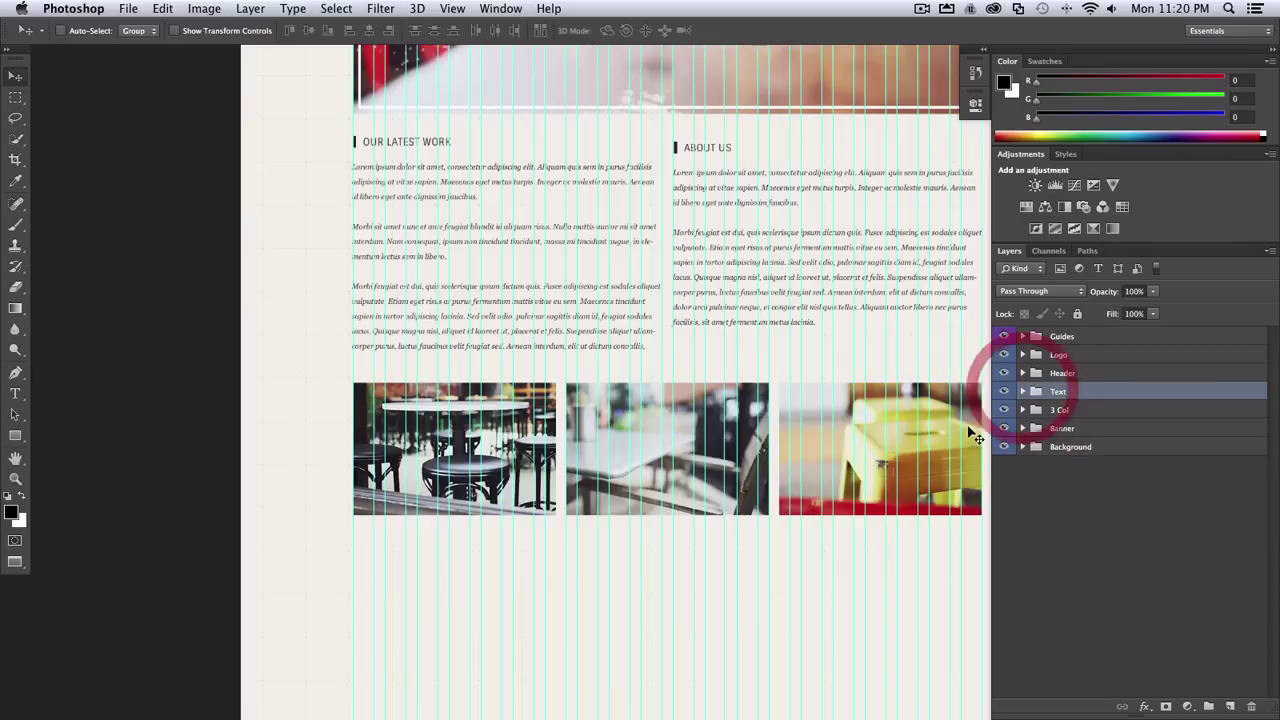
# - Move the yellow stool photo group out of the row to below the first photo, aligned with the grid's left edge
pyautogui.click(1023, 410)
pyautogui.click(1068, 429)
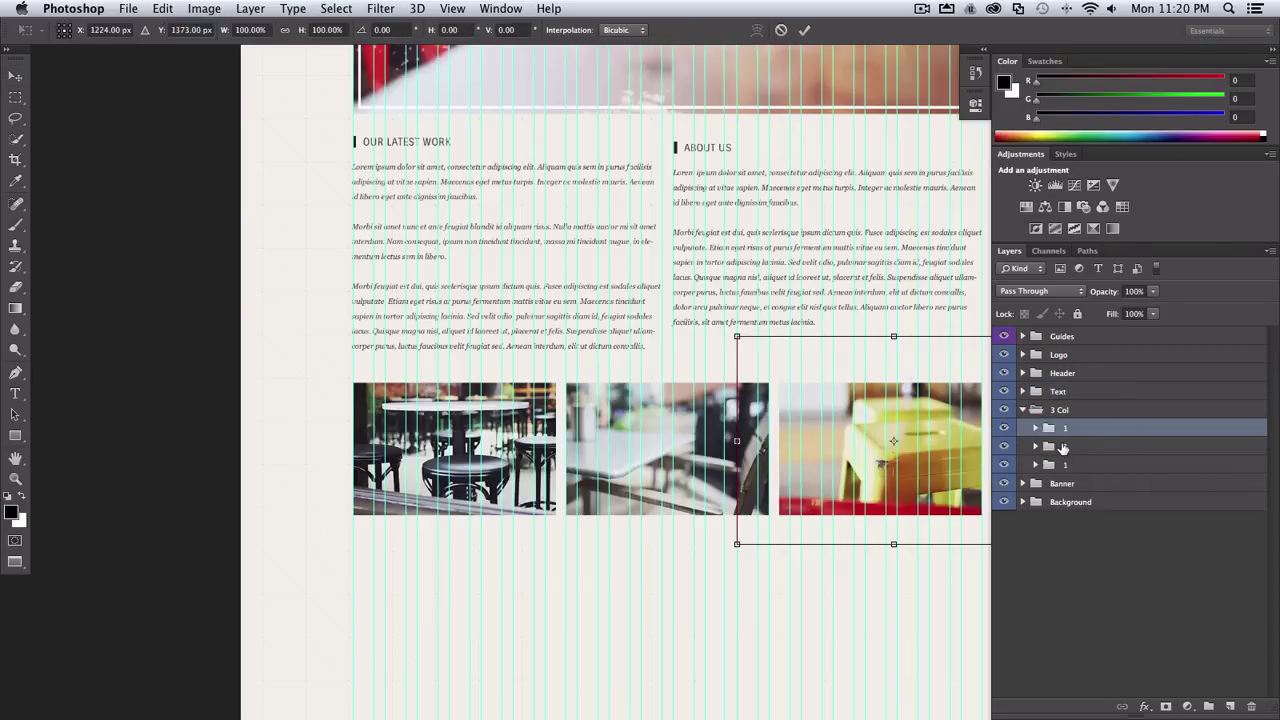
pyautogui.hscroll(3, 909, 430)
pyautogui.moveTo(829, 412); pyautogui.dragTo(410, 652)
pyautogui.moveTo(639, 611); pyautogui.dragTo(740, 337)
pyautogui.moveTo(455, 345); pyautogui.dragTo(463, 424)
pyautogui.press('Left')
pyautogui.press('Left')
pyautogui.press('Left')
pyautogui.press('Left')
pyautogui.press('Left')
pyautogui.press('Left')
pyautogui.press('Left')
pyautogui.press('Left')
pyautogui.press('Left')
pyautogui.press('Left')
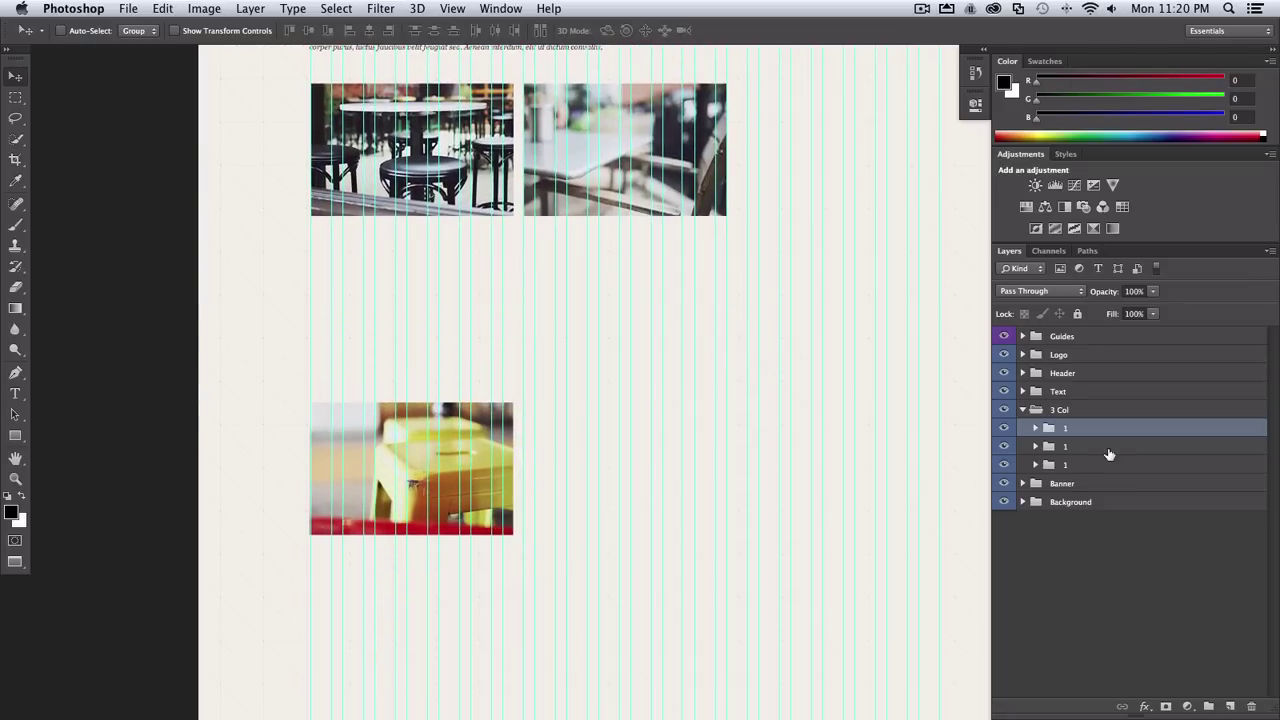
# - Stack the grey table photo group beneath the first photo and nudge the yellow stool photo up closer to it
pyautogui.click(1108, 452)
pyautogui.moveTo(766, 223); pyautogui.dragTo(547, 350)
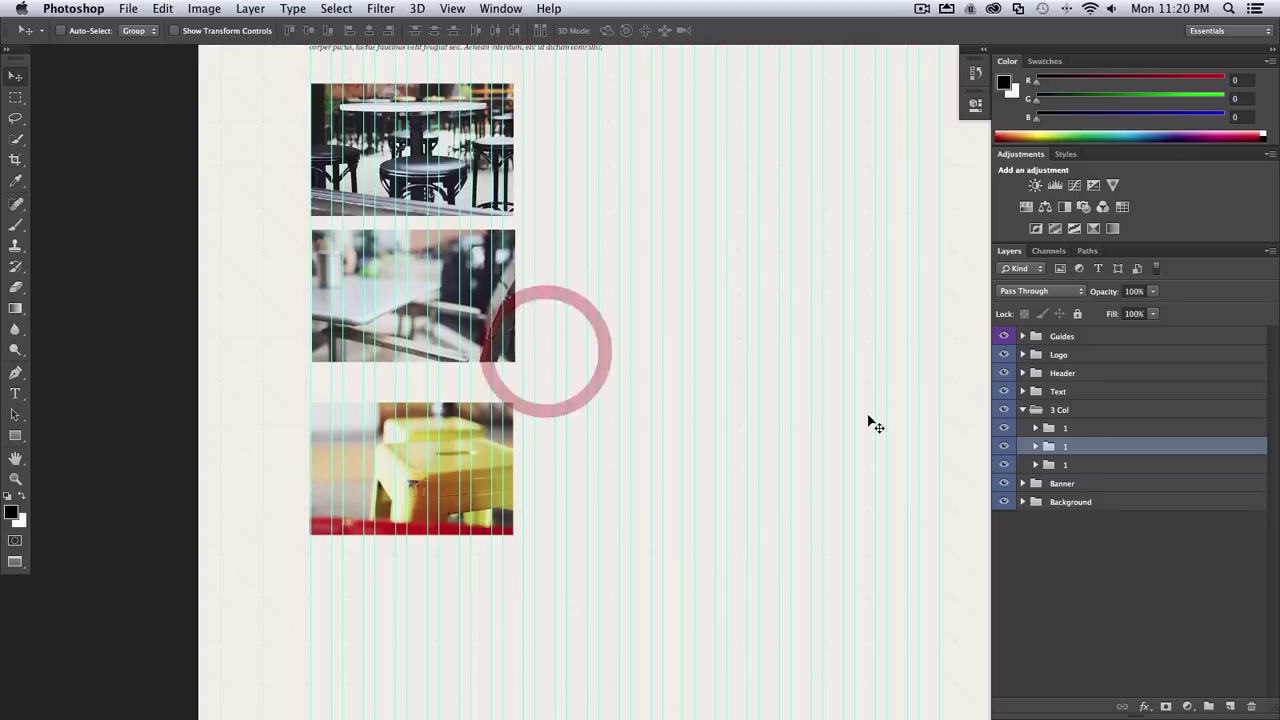
pyautogui.click(1078, 434)
pyautogui.press('Up')
pyautogui.press('Up')
pyautogui.press('Up')
pyautogui.press('Up')
pyautogui.press('Up')
pyautogui.press('Up')
pyautogui.press('Up')
pyautogui.press('Up')
pyautogui.press('Up')
pyautogui.press('Up')
pyautogui.press('Up')
pyautogui.press('Up')
pyautogui.press('Up')
pyautogui.press('Up')
pyautogui.press('Up')
pyautogui.press('Up')
pyautogui.press('Up')
pyautogui.press('Up')
pyautogui.press('Up')
pyautogui.press('Up')
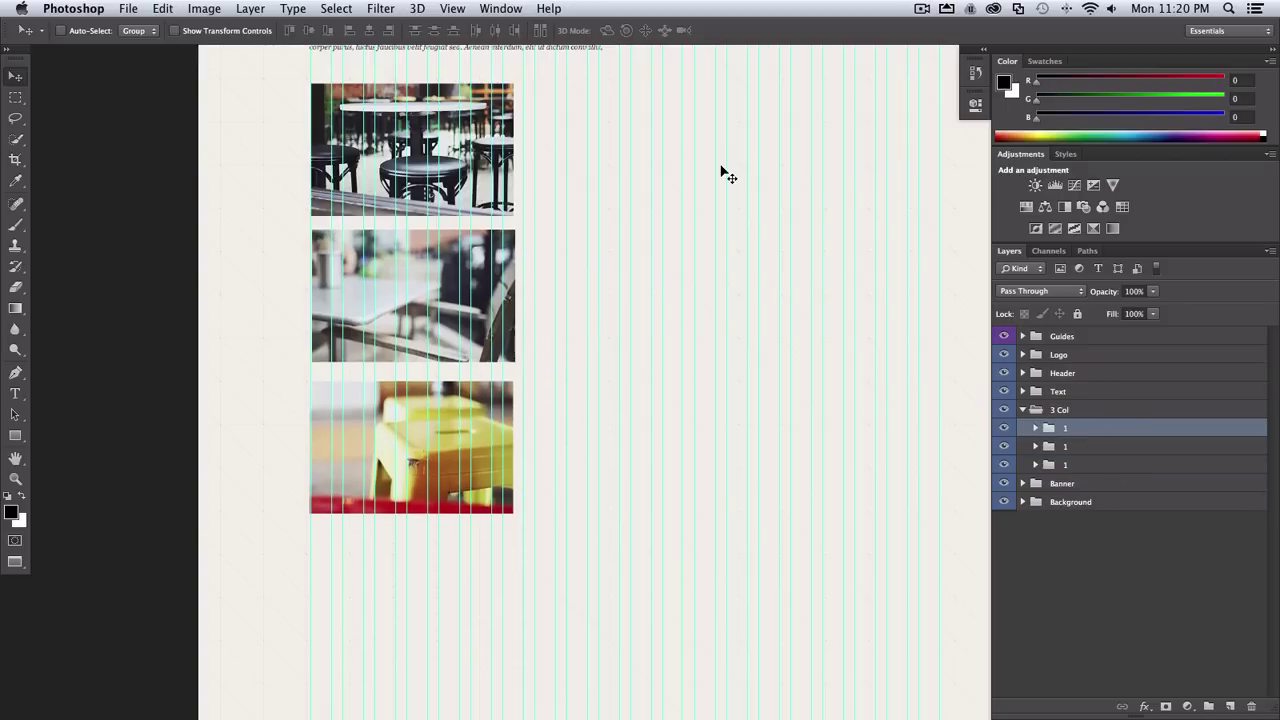
# - Place the grey table photo beside the black stools photo and enlarge both to half the grid width
pyautogui.moveTo(737, 166); pyautogui.dragTo(736, 247)
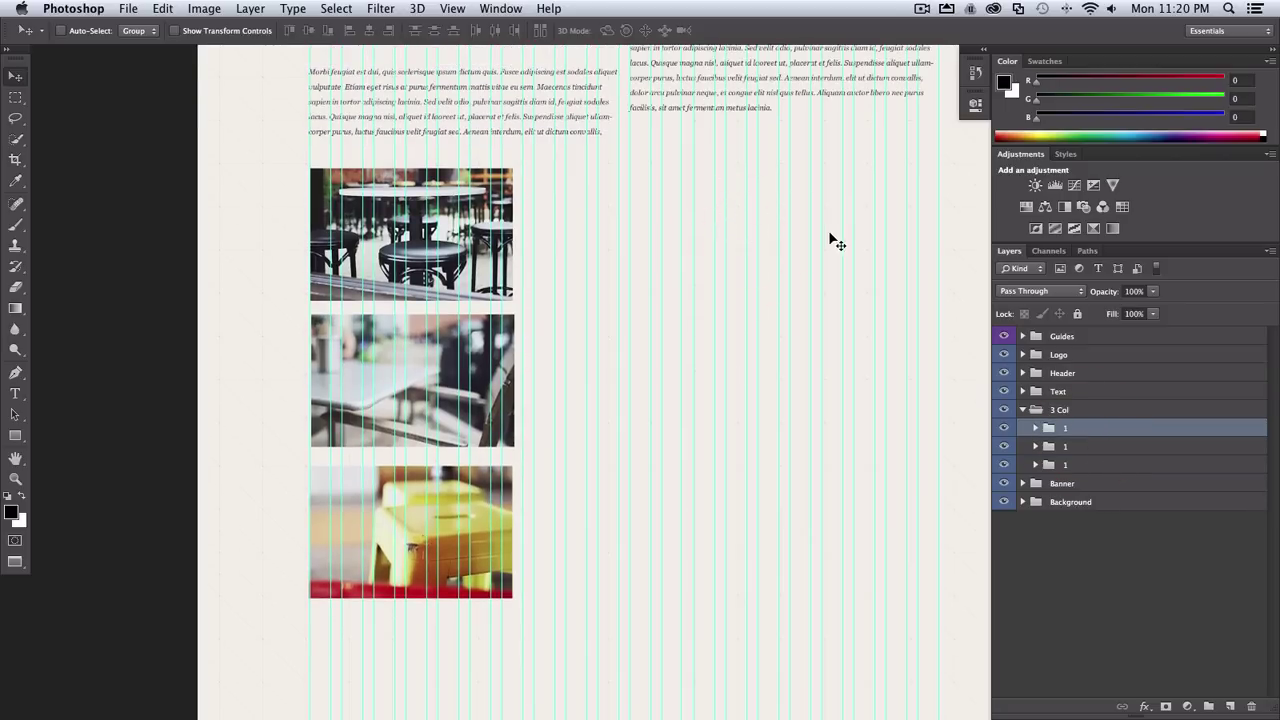
pyautogui.hscroll(1, 835, 243)
pyautogui.click(1085, 448)
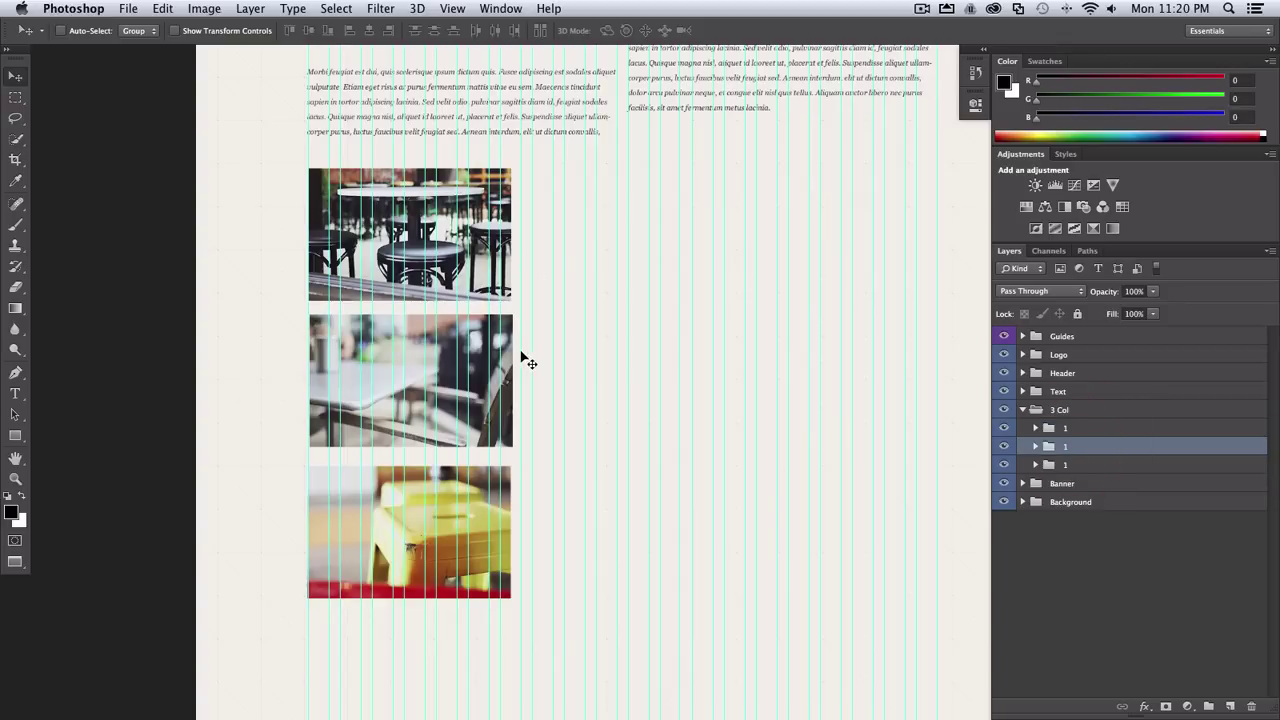
pyautogui.moveTo(484, 372); pyautogui.dragTo(810, 213)
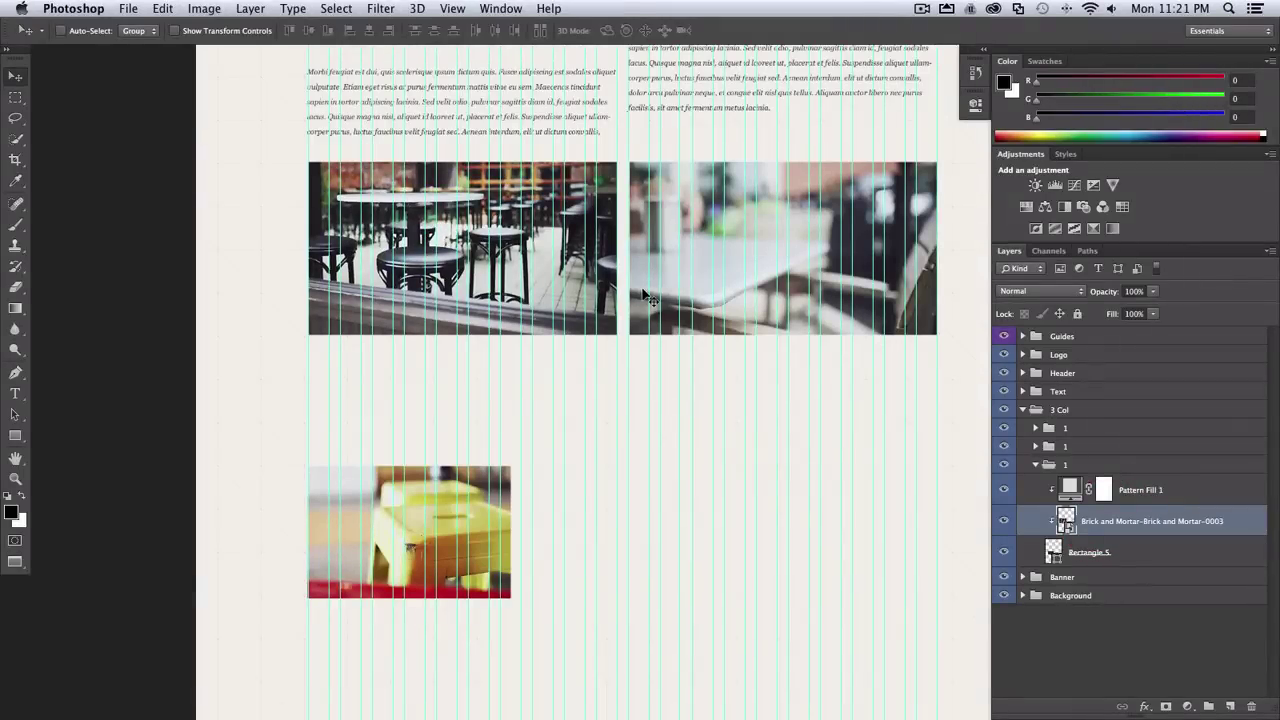
pyautogui.click(1042, 464)
# - Move the yellow stool photo group up beneath the black stools photo and enlarge its rectangle to the full grid width
pyautogui.moveTo(1062, 430); pyautogui.dragTo(1064, 434)
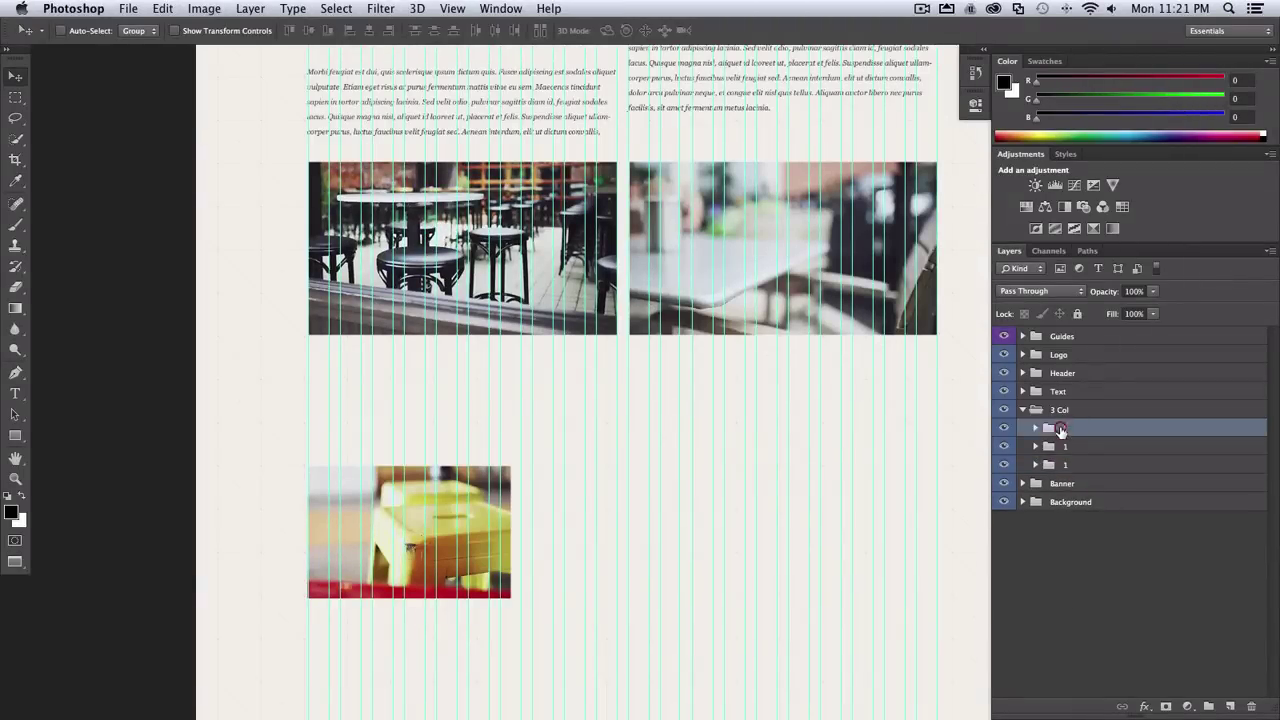
pyautogui.moveTo(532, 465); pyautogui.dragTo(528, 353)
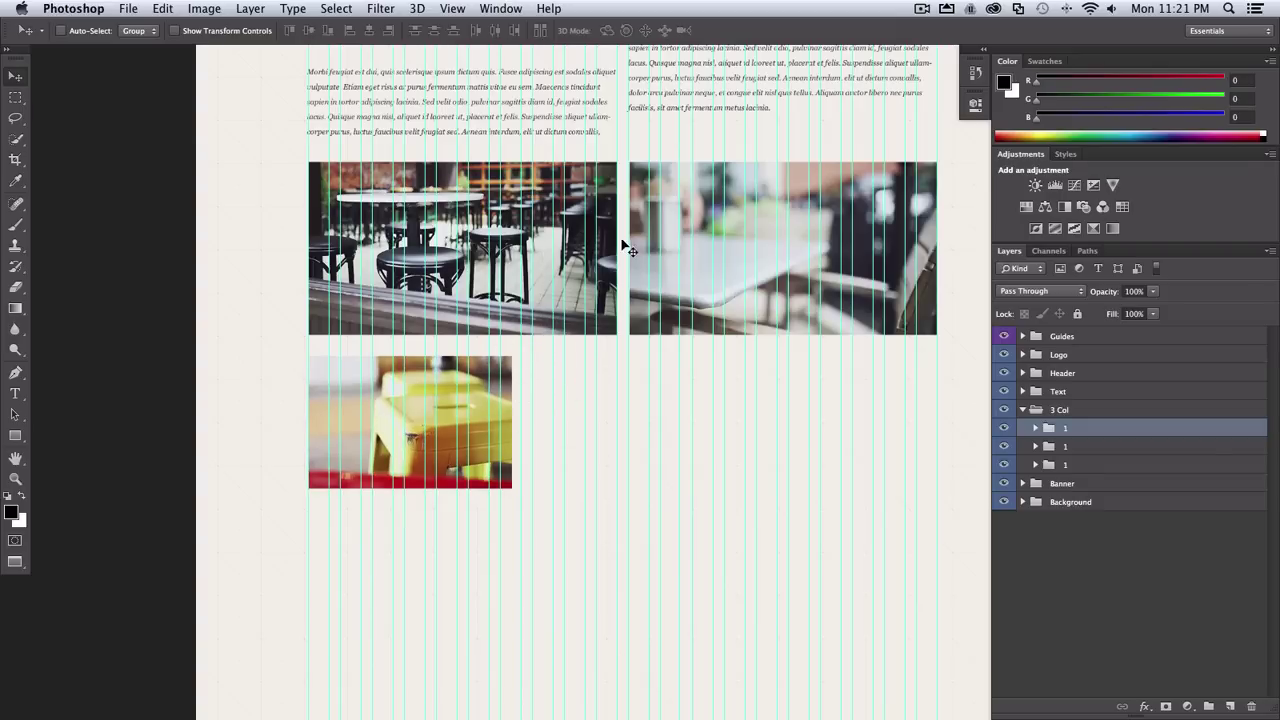
pyautogui.click(1036, 428)
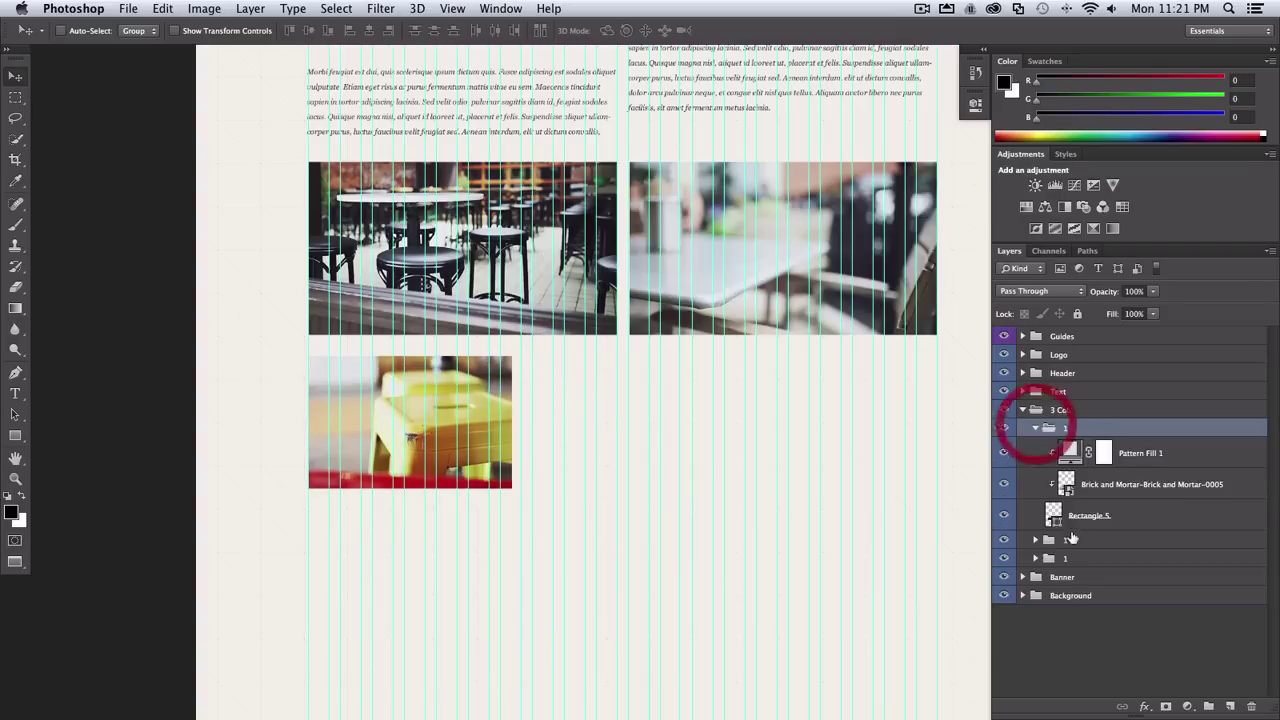
pyautogui.click(1055, 515)
pyautogui.hotkey('ctrl', 't')
pyautogui.moveTo(514, 491); pyautogui.dragTo(938, 657)
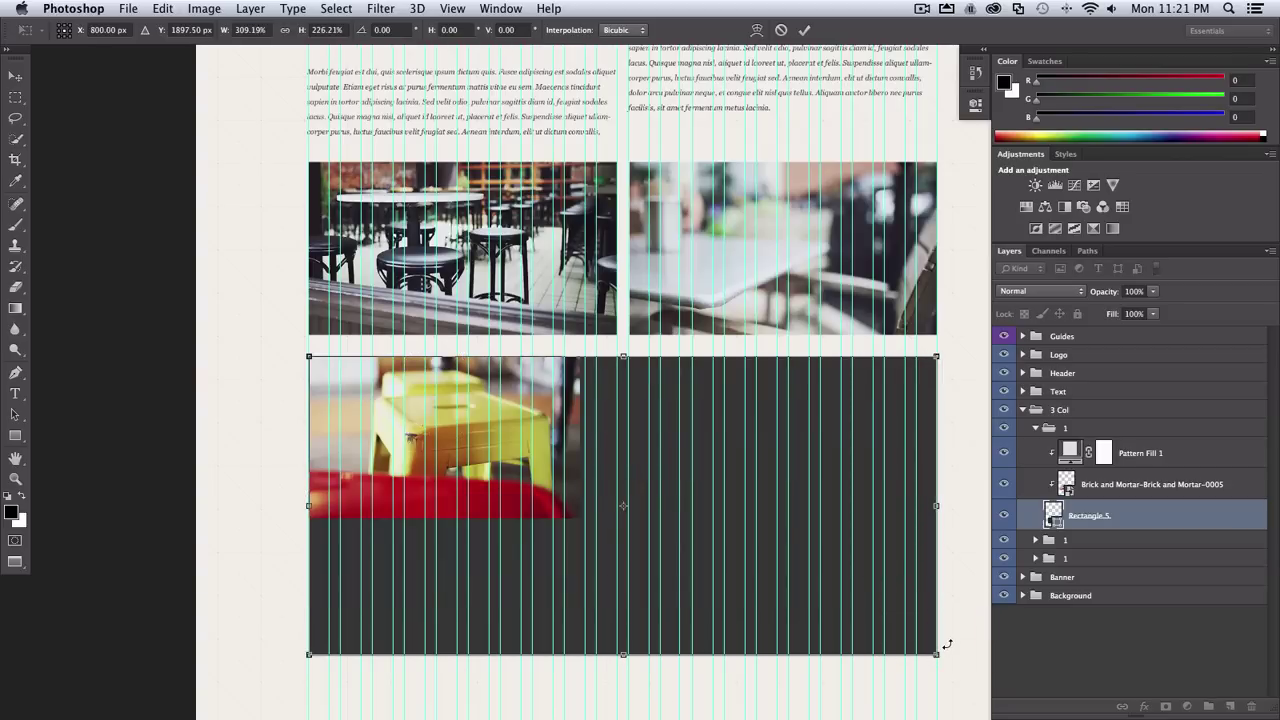
pyautogui.hotkey('ctrl', 'z')
pyautogui.moveTo(515, 489); pyautogui.dragTo(969, 651)
pyautogui.press('Return')
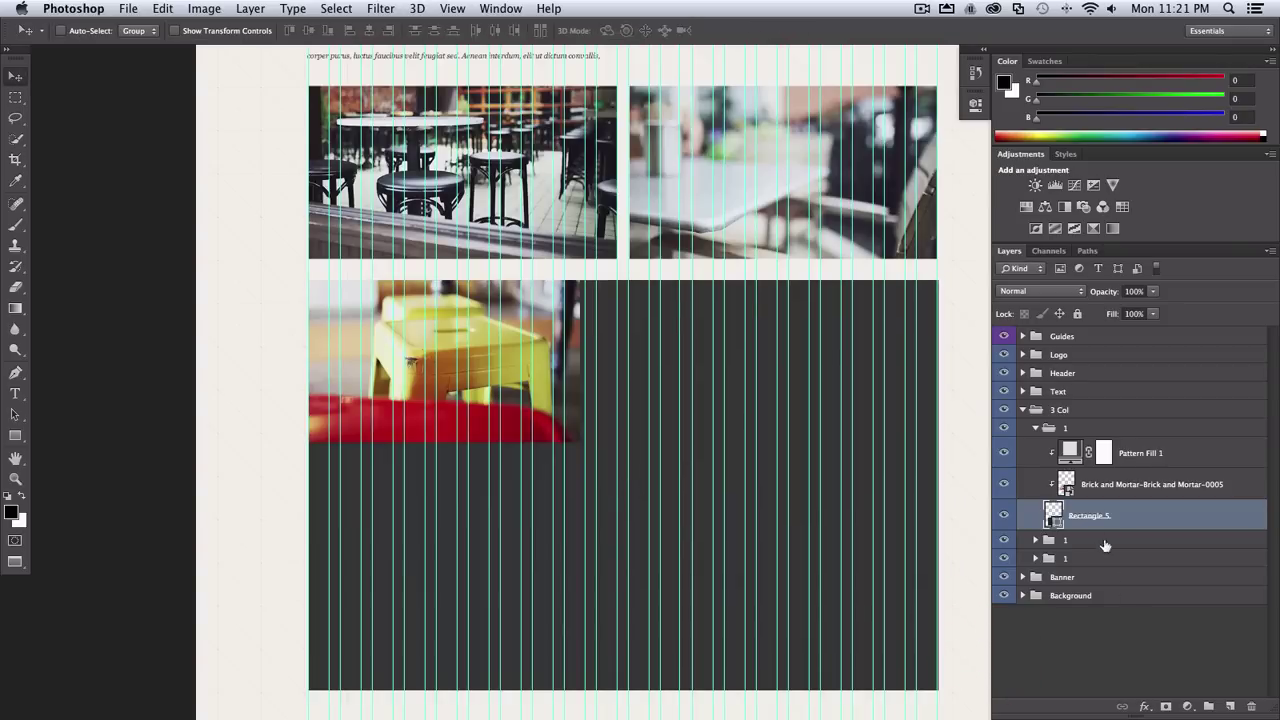
# - Scale the yellow stool photo to fill its enlarged rectangle and hide the guides
pyautogui.click(1089, 487)
pyautogui.hotkey('ctrl', 't')
pyautogui.moveTo(577, 443); pyautogui.dragTo(880, 535)
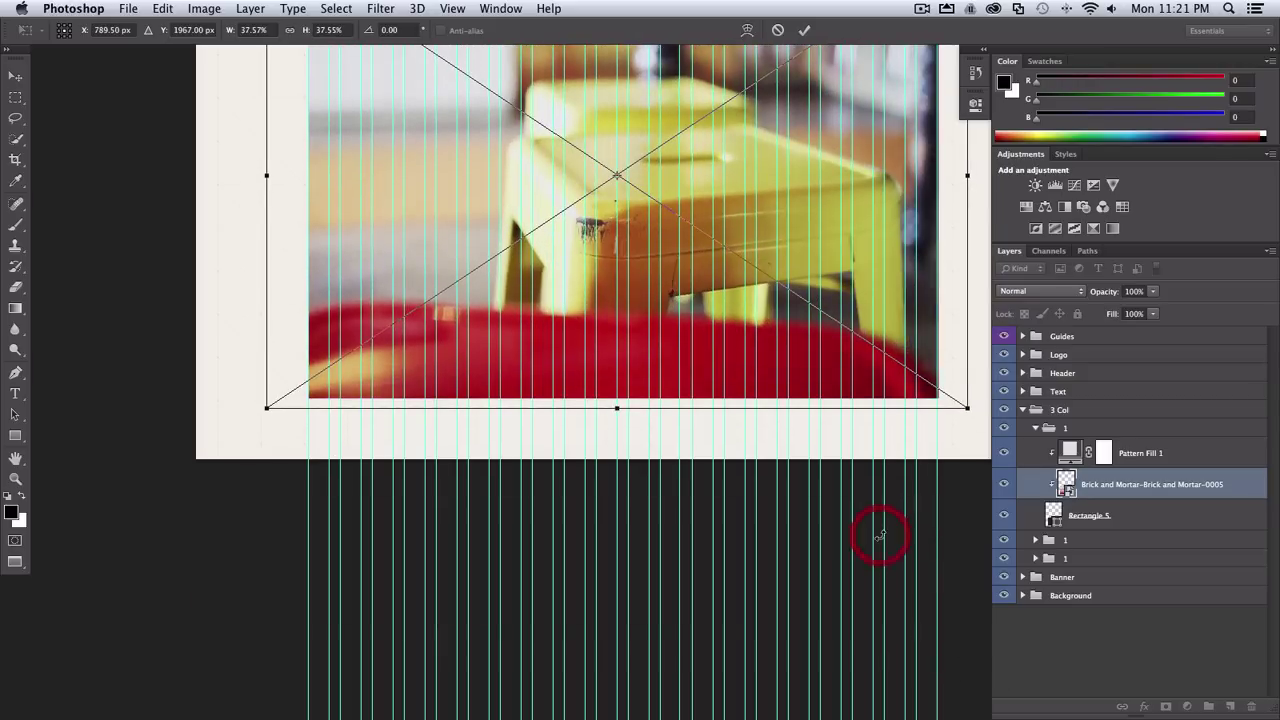
pyautogui.press('Return')
pyautogui.hotkey('ctrl', '0')
pyautogui.hotkey('ctrl', ';')
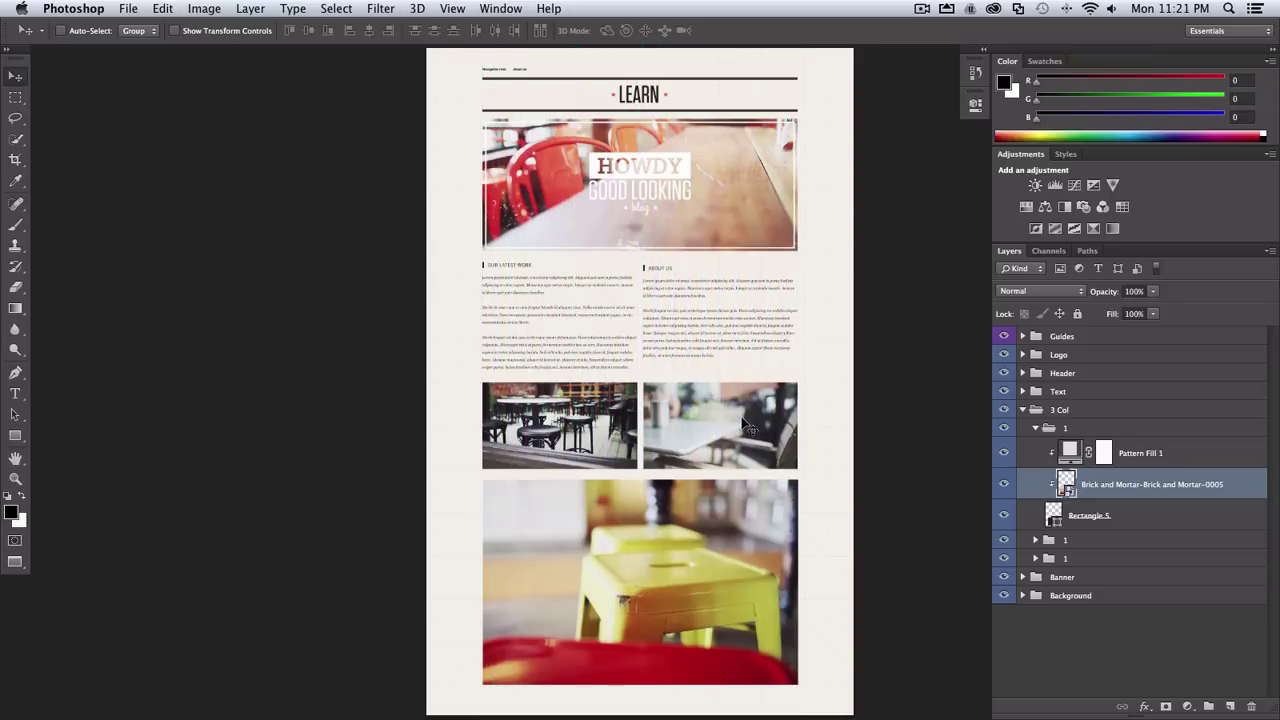
# - Switch to Chrome and narrow the browser window to compare how the live page's photos rearrange
pyautogui.hotkey('ctrl', '+')
pyautogui.moveTo(455, 713)
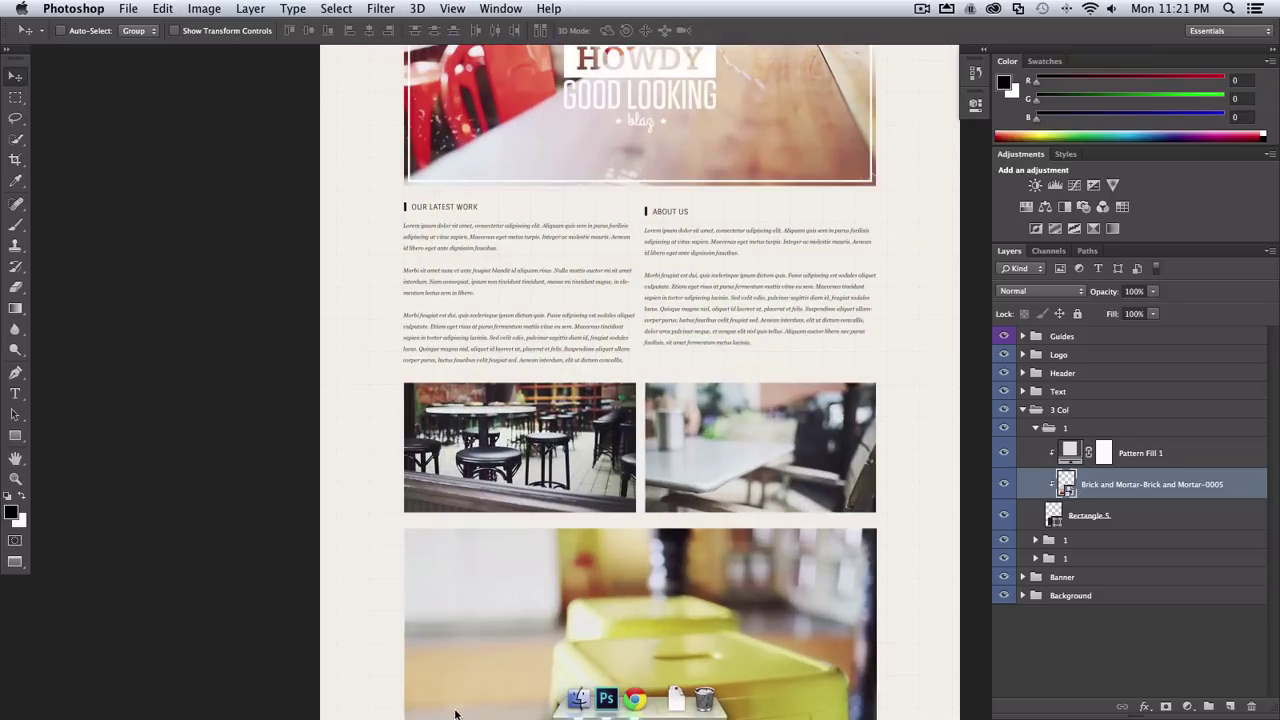
pyautogui.click(635, 699)
pyautogui.scroll(8, 1232, 600)
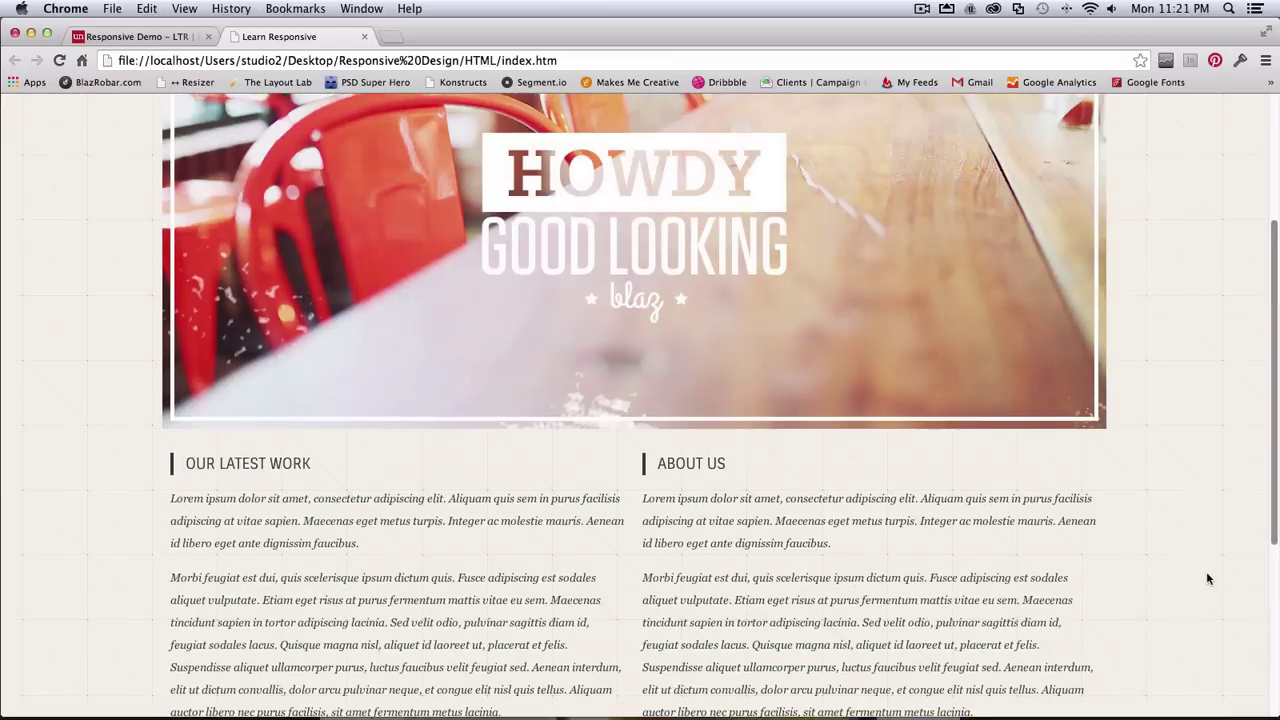
pyautogui.moveTo(1276, 399); pyautogui.dragTo(1273, 672)
pyautogui.moveTo(1270, 718)
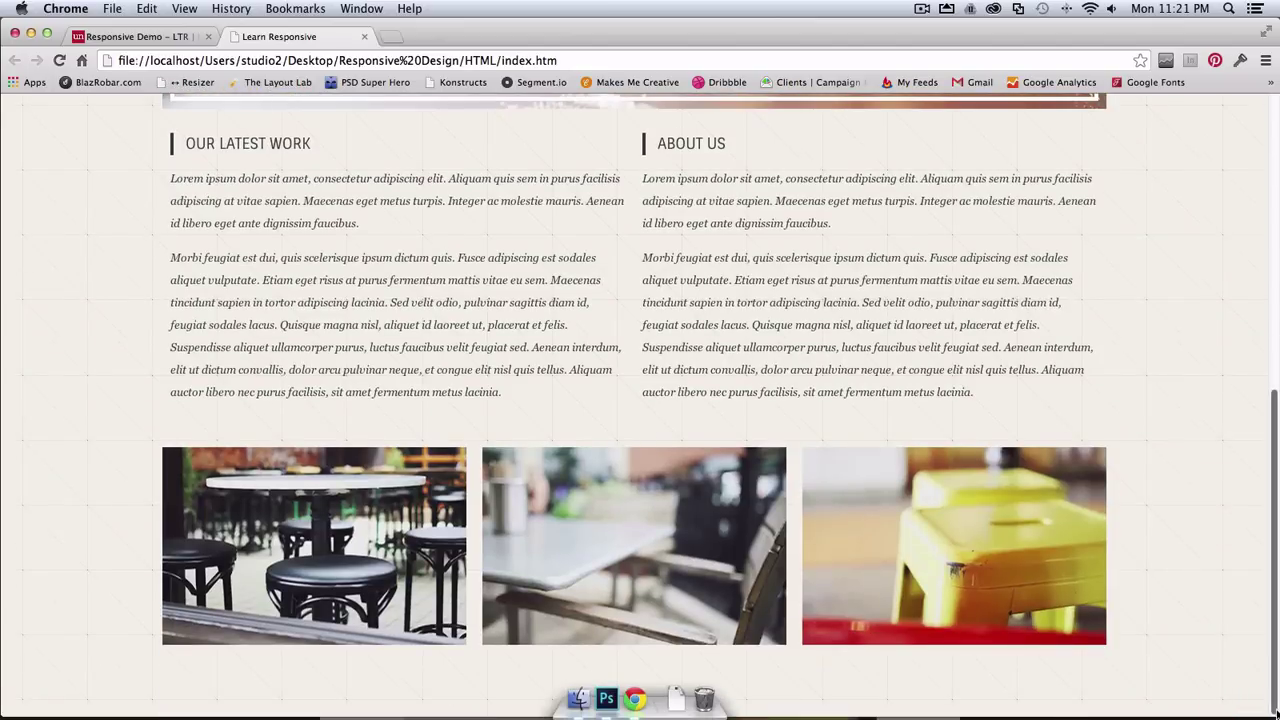
pyautogui.moveTo(1272, 716); pyautogui.dragTo(748, 703)
pyautogui.moveTo(744, 287); pyautogui.dragTo(727, 424)
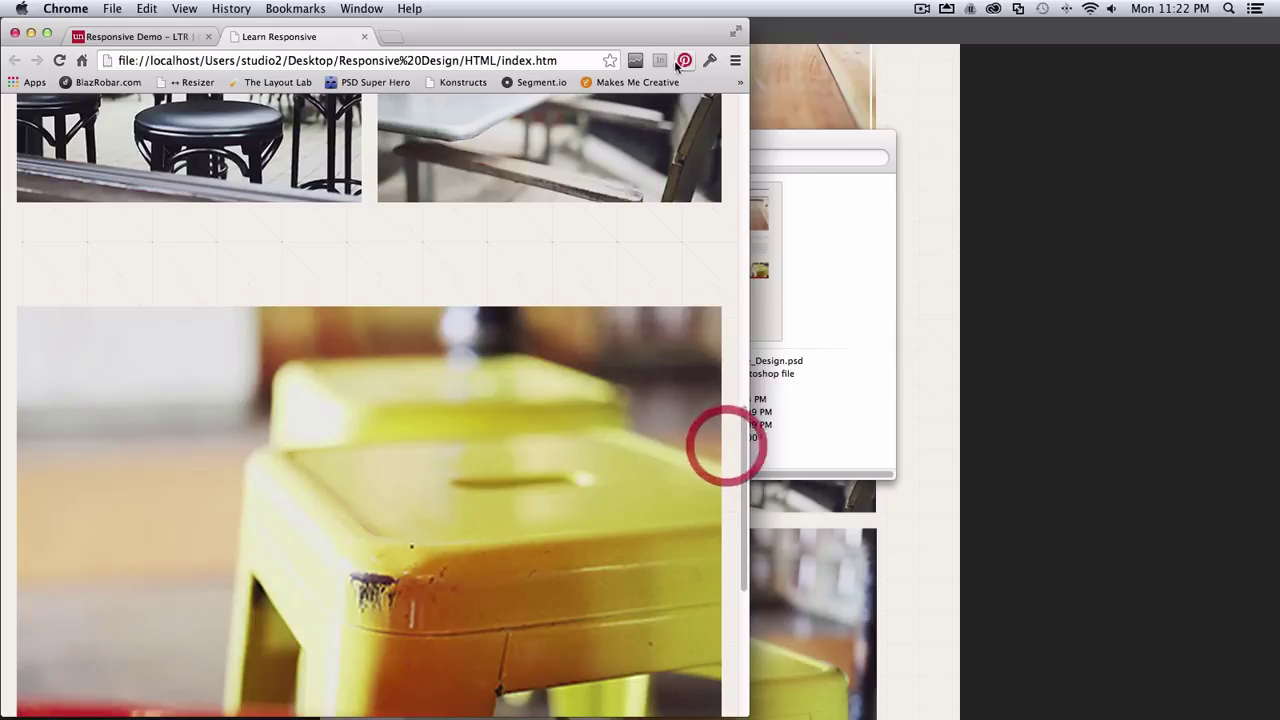
# - Minimize the Responsive Design Finder window, view the page's two-photo row, and return to Photoshop
pyautogui.click(832, 145)
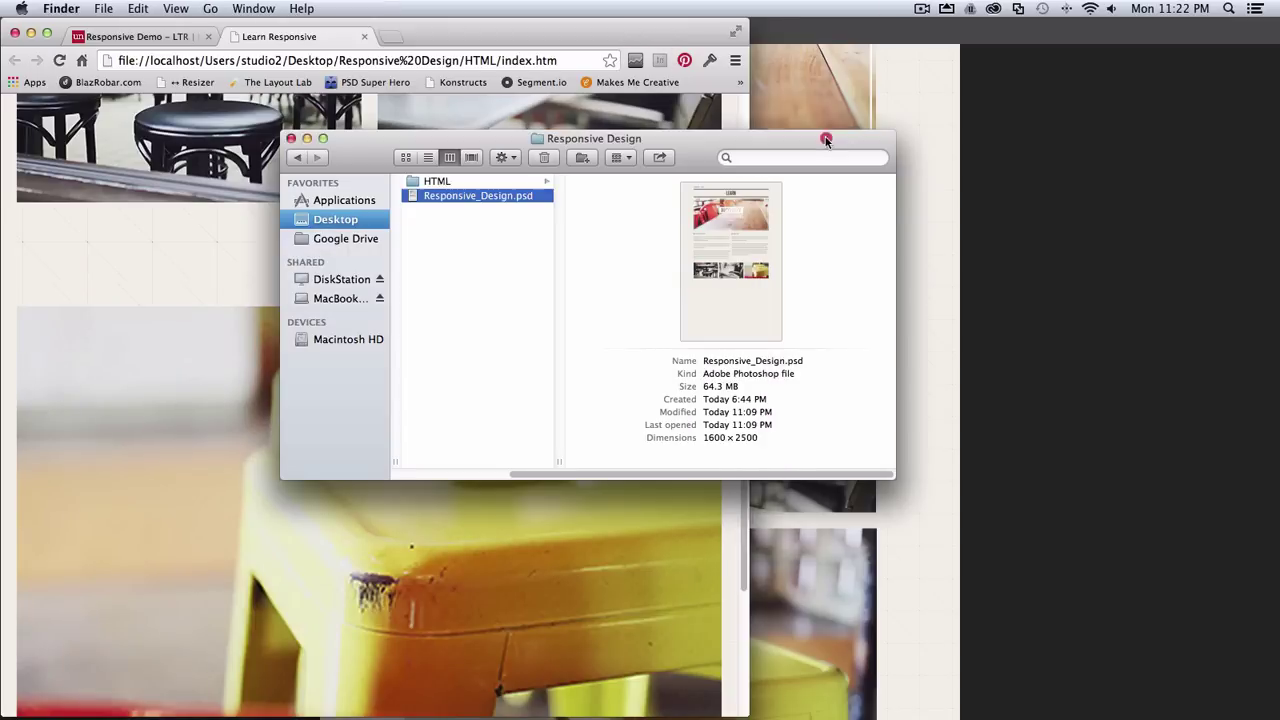
pyautogui.click(304, 137)
pyautogui.scroll(3, 626, 278)
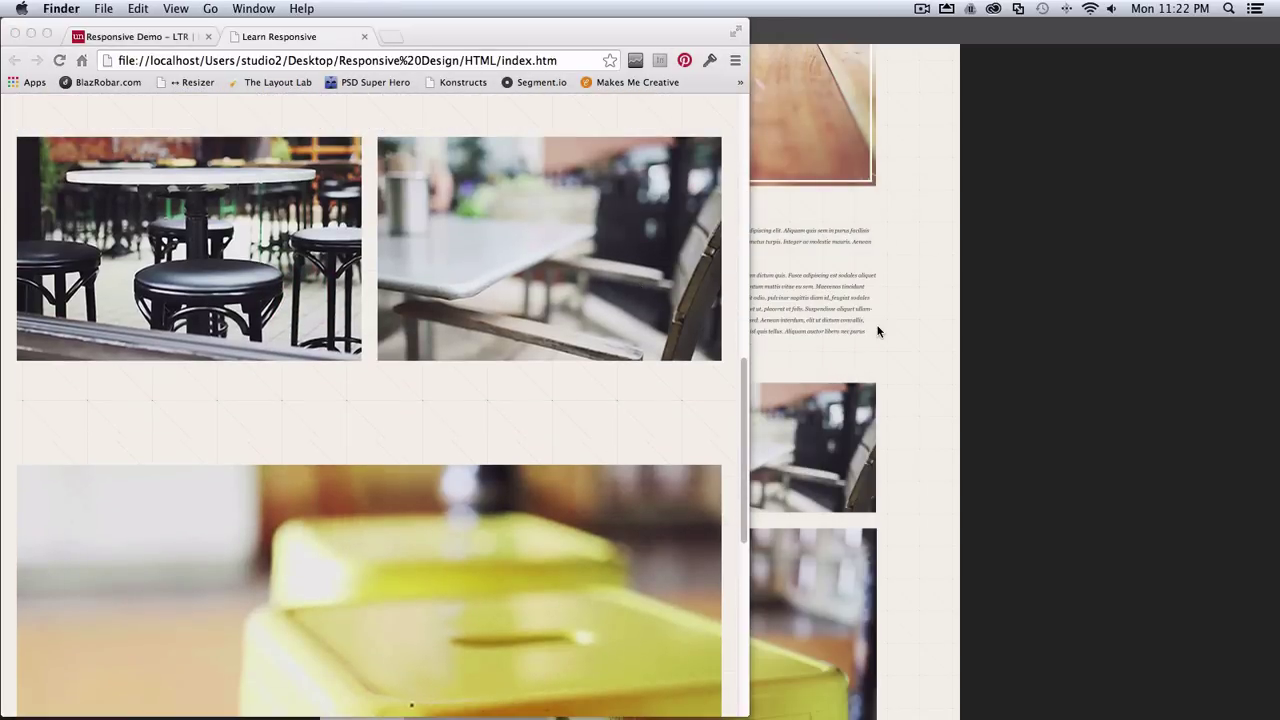
pyautogui.click(868, 324)
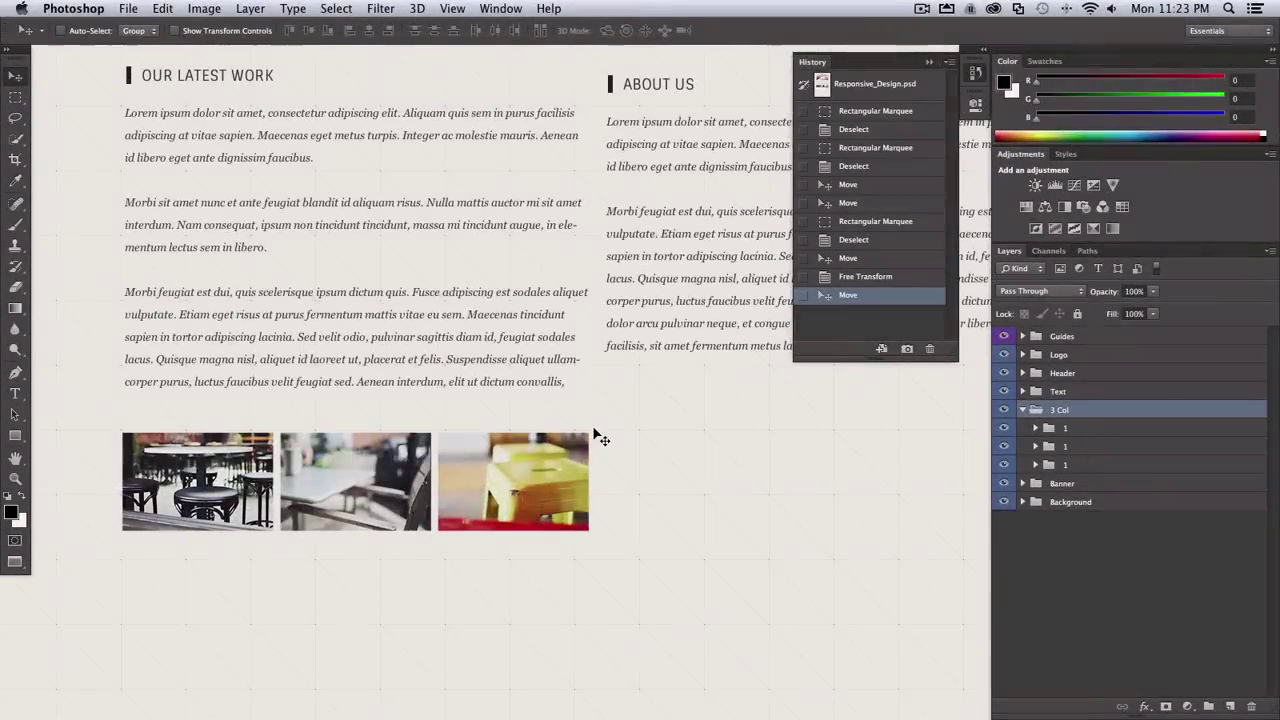
# - Step back in the history to the Move state before the Free Transform and collapse the 3 Col group
pyautogui.press('super+z')
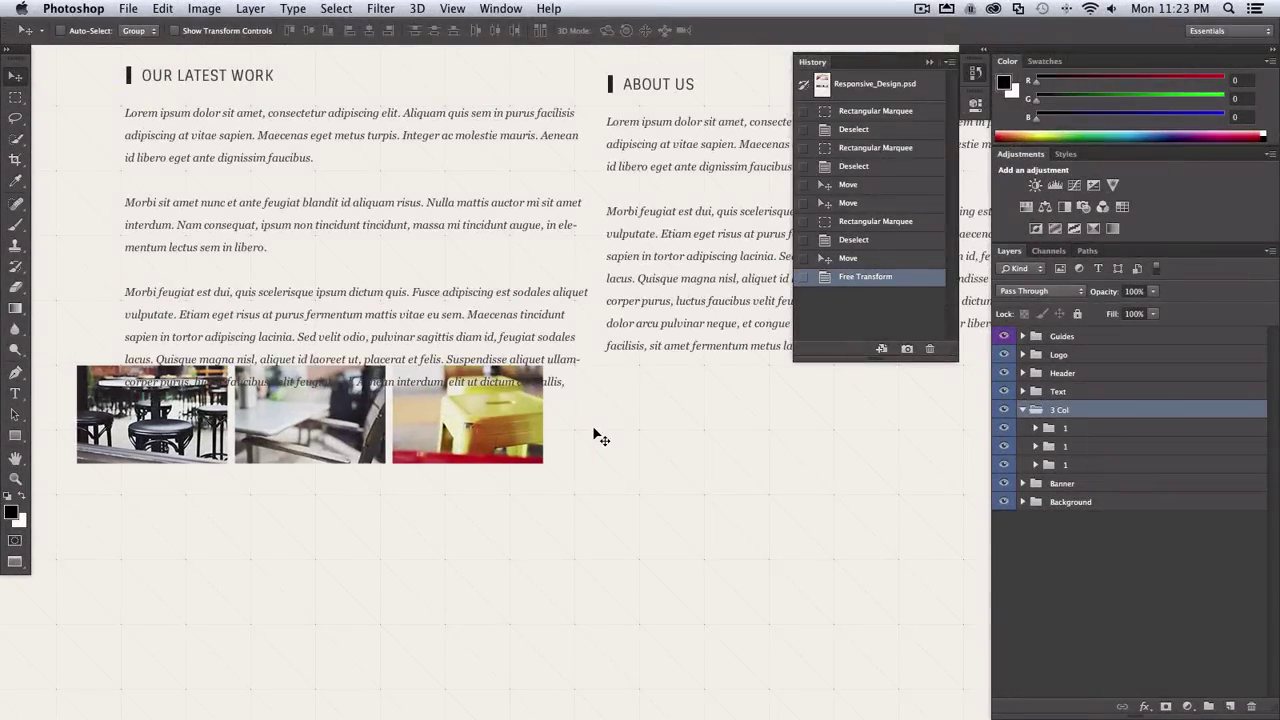
pyautogui.click(868, 258)
pyautogui.click(866, 241)
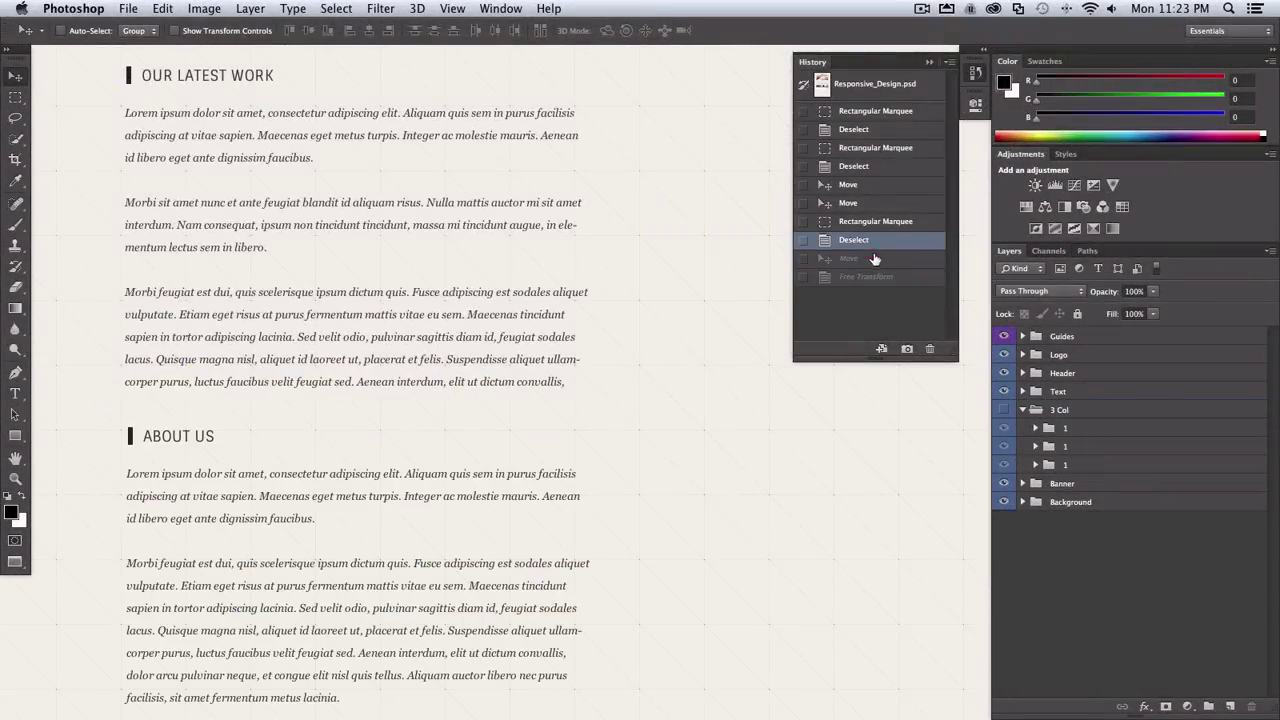
pyautogui.click(866, 258)
pyautogui.press('super+minus')
pyautogui.press('super+minus')
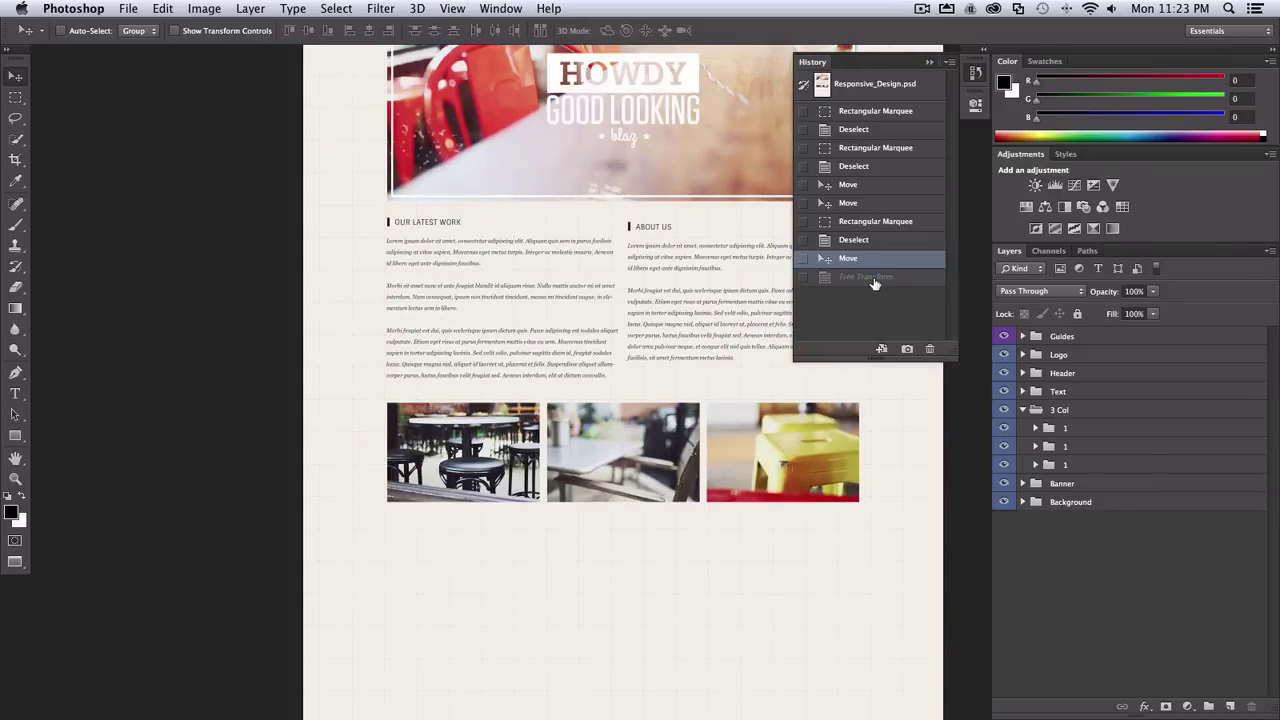
pyautogui.scroll(5, 763, 343)
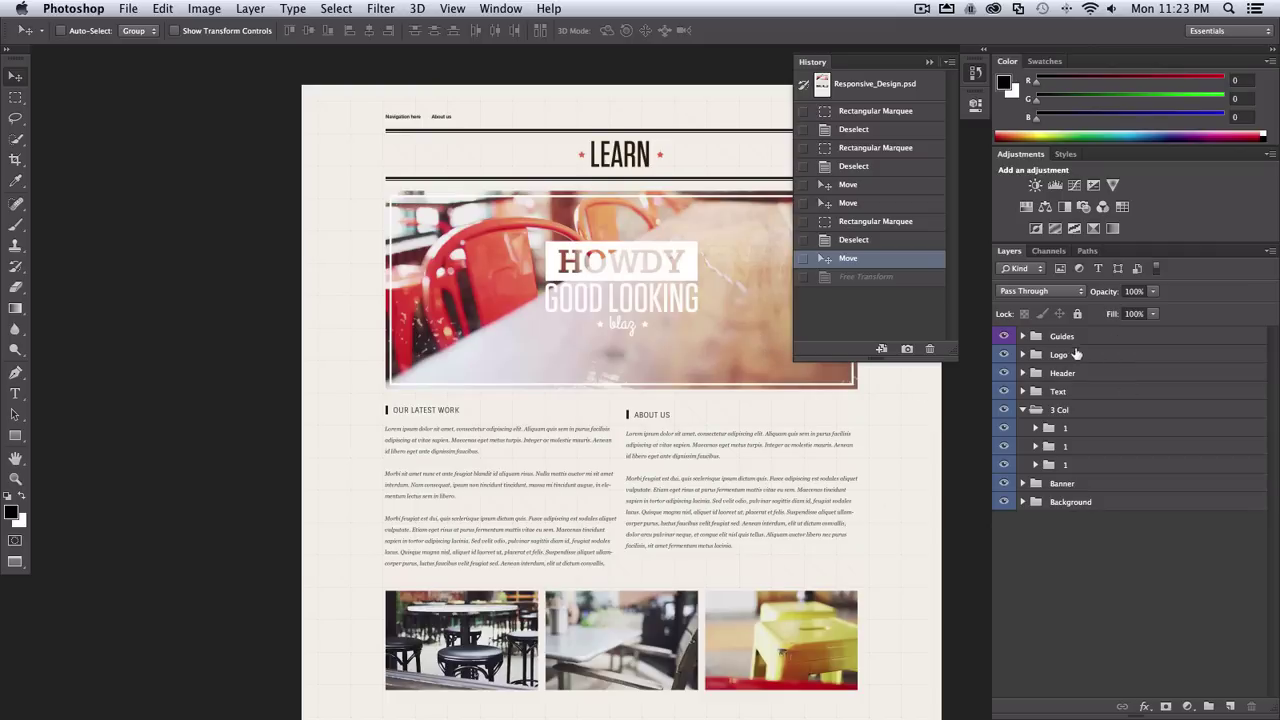
pyautogui.click(1024, 411)
# - Switch to Chrome, widen the browser window back to full width, and view the page from its header
pyautogui.moveTo(705, 716)
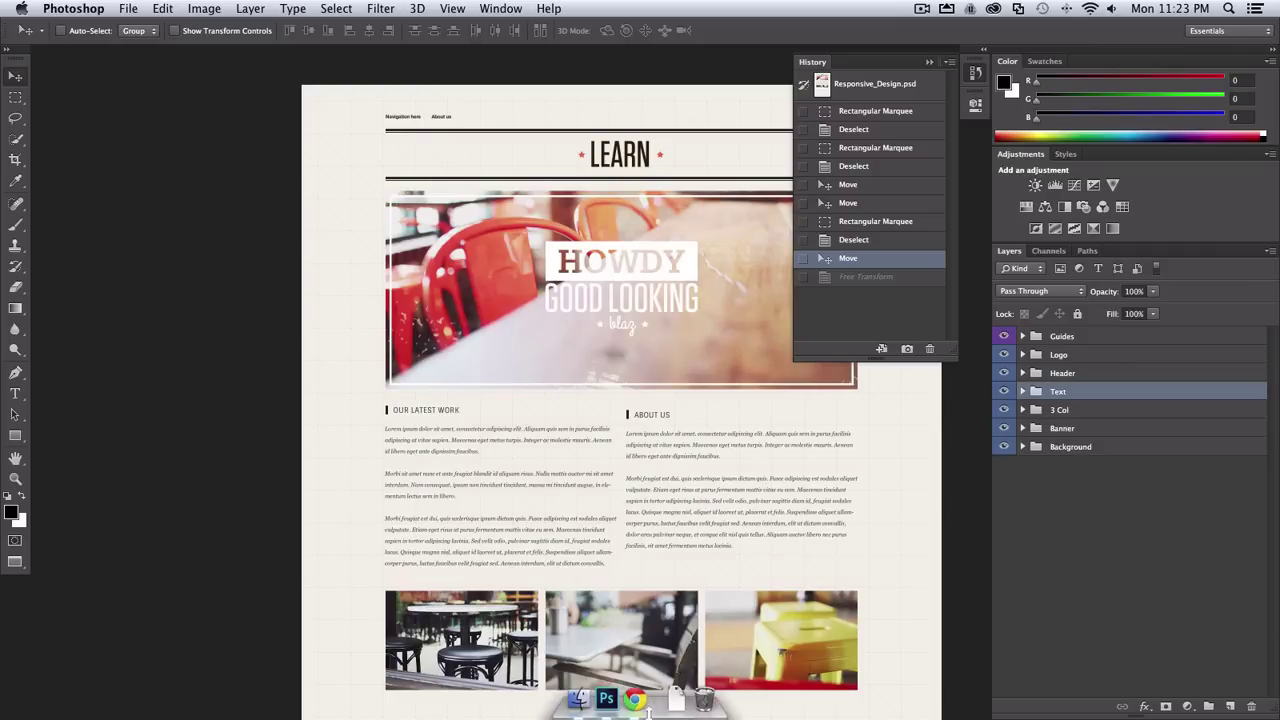
pyautogui.click(629, 710)
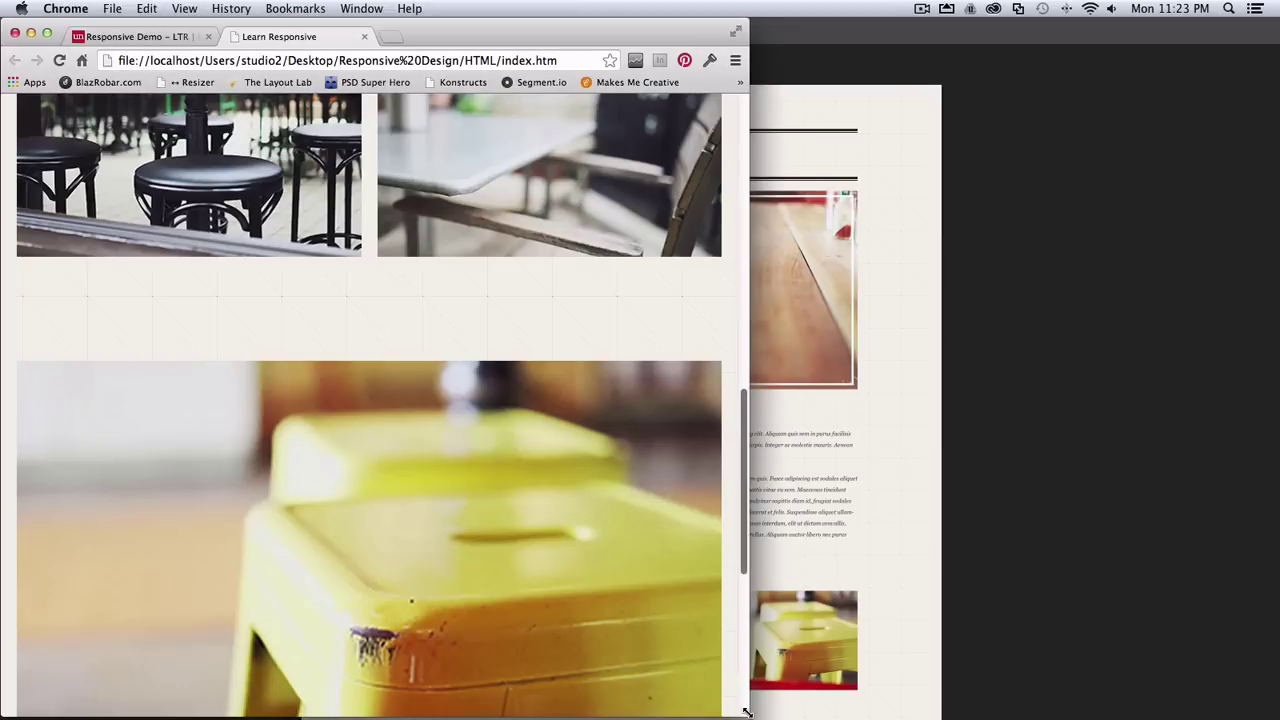
pyautogui.click(795, 528)
pyautogui.moveTo(690, 716)
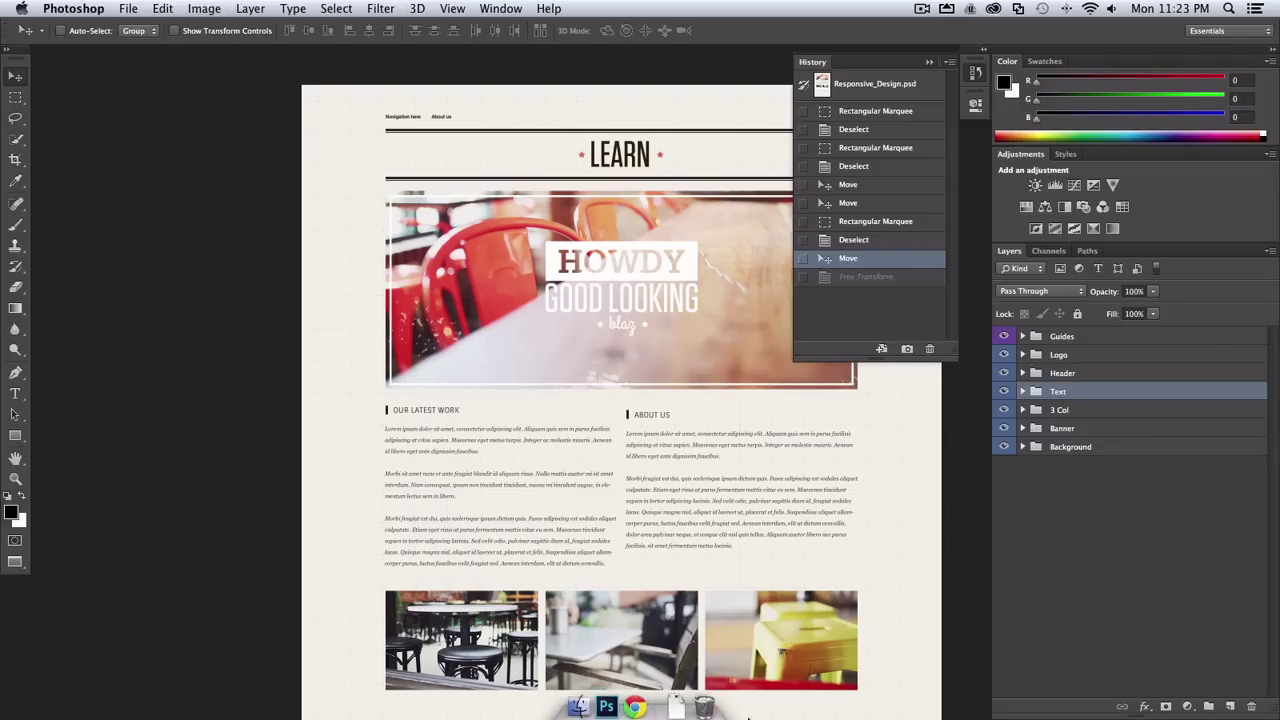
pyautogui.click(635, 708)
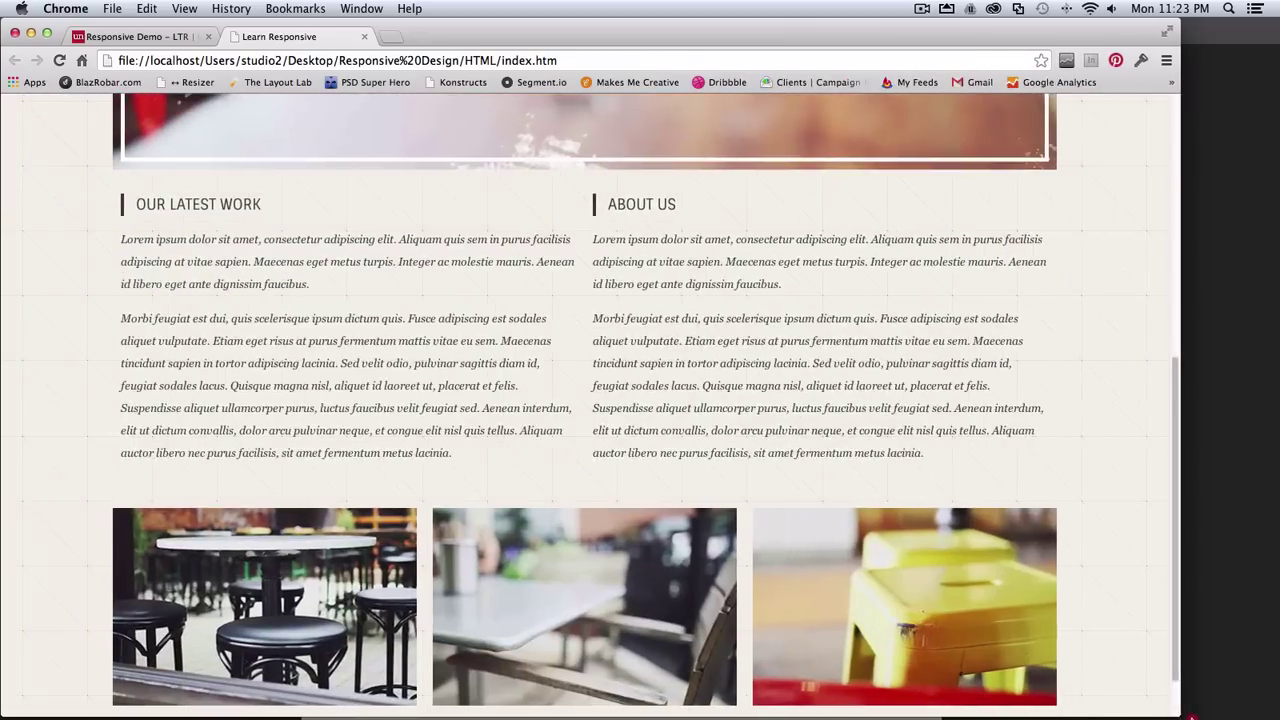
pyautogui.scroll(5, 1024, 569)
pyautogui.scroll(3, 1025, 570)
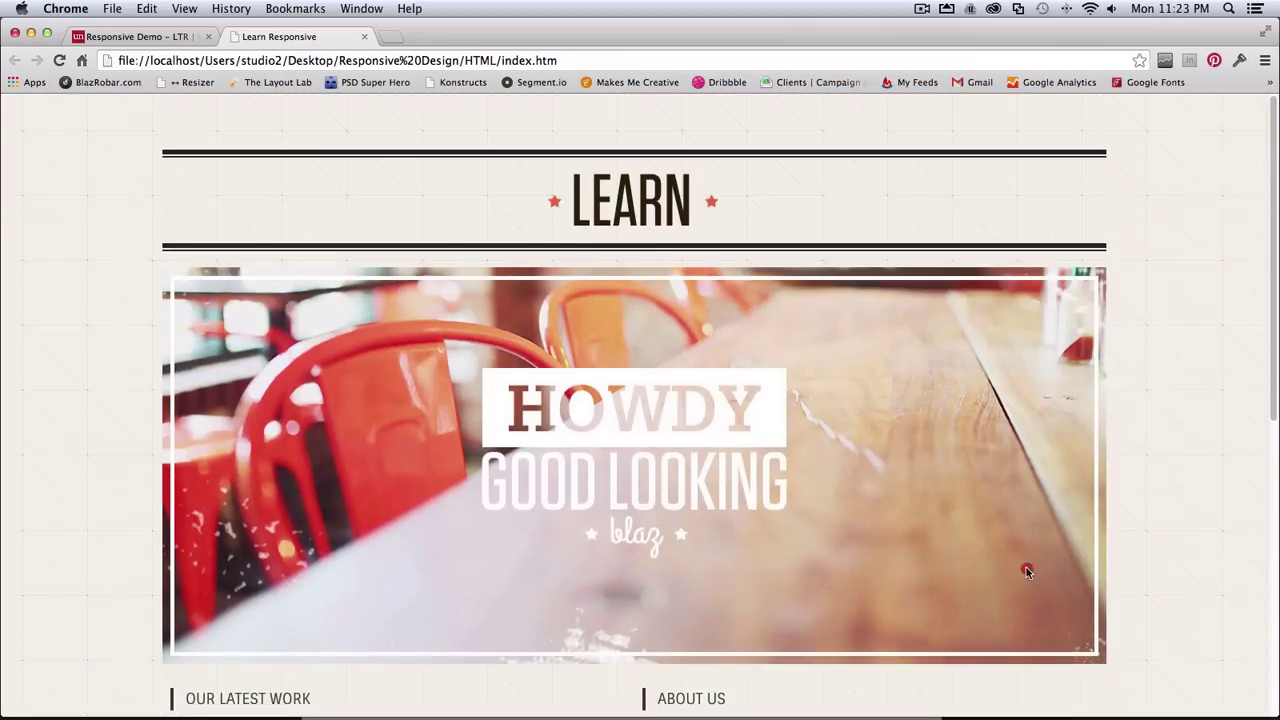